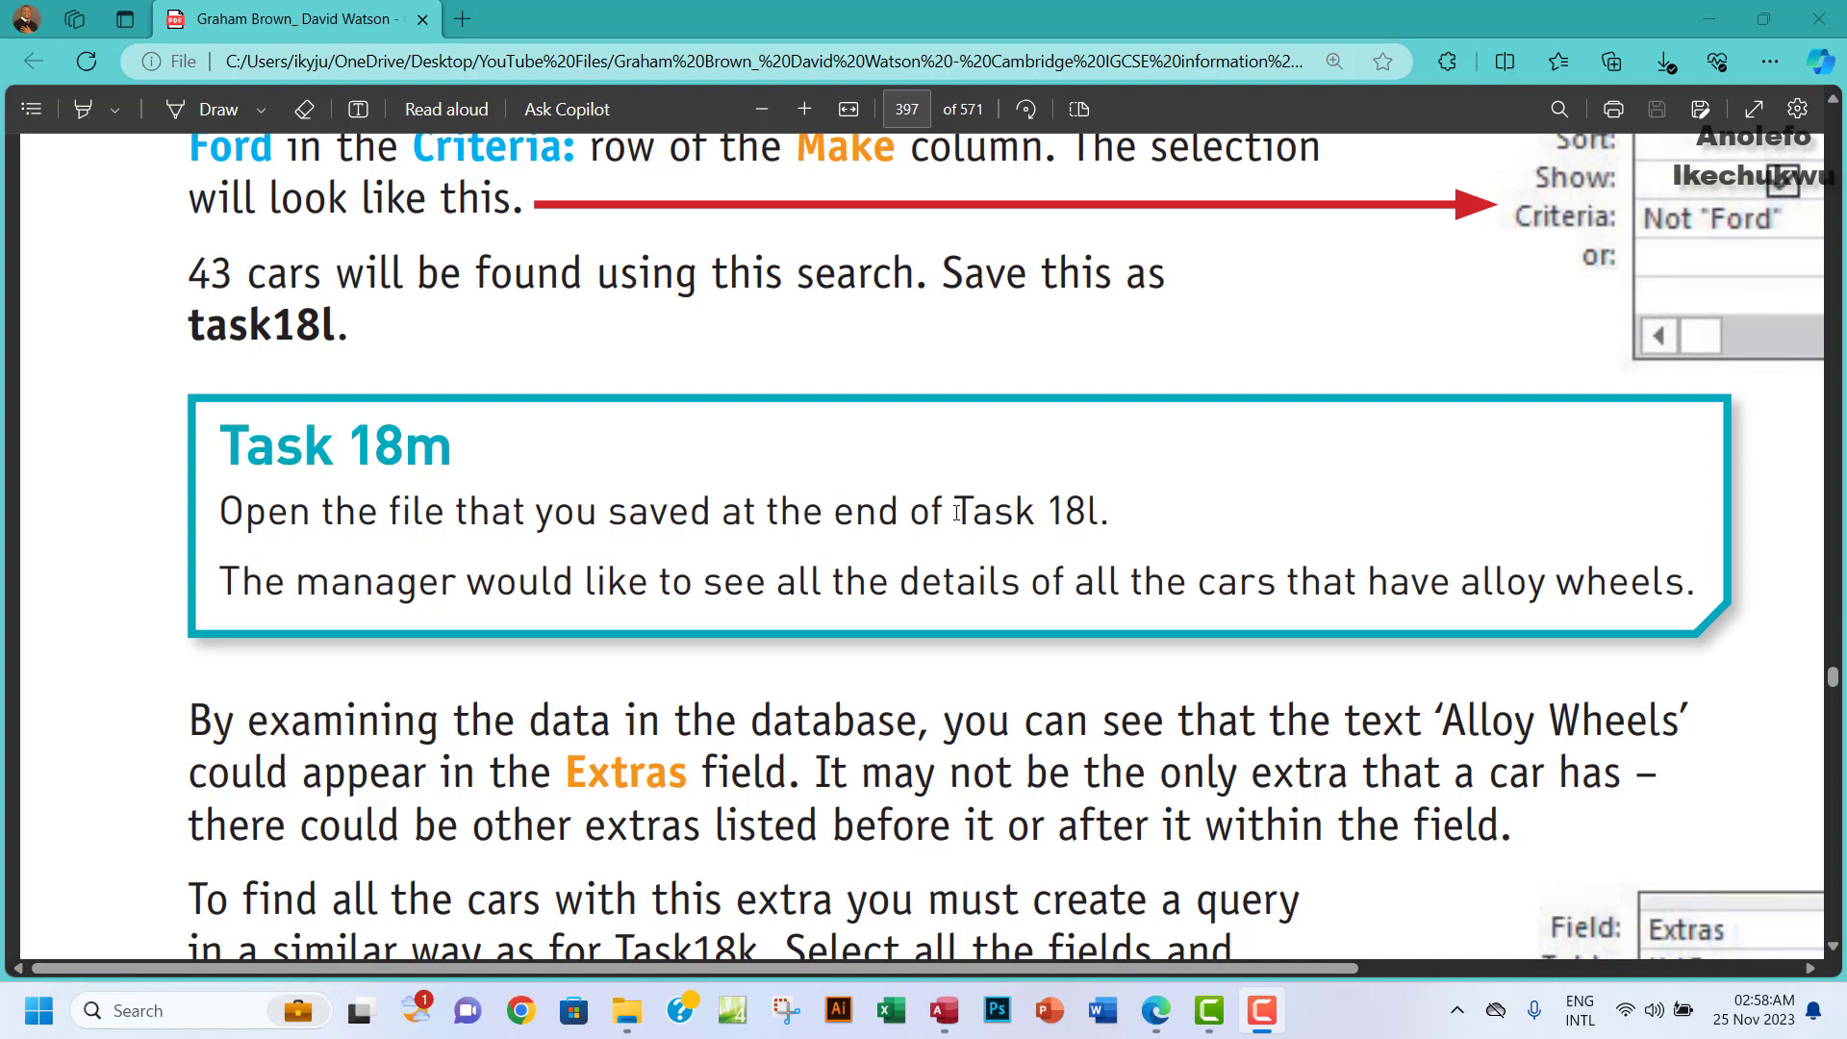
Read the Task 18m brief on cars with alloy wheels in Edge, then return to Access.
drag(954, 512, 1104, 508)
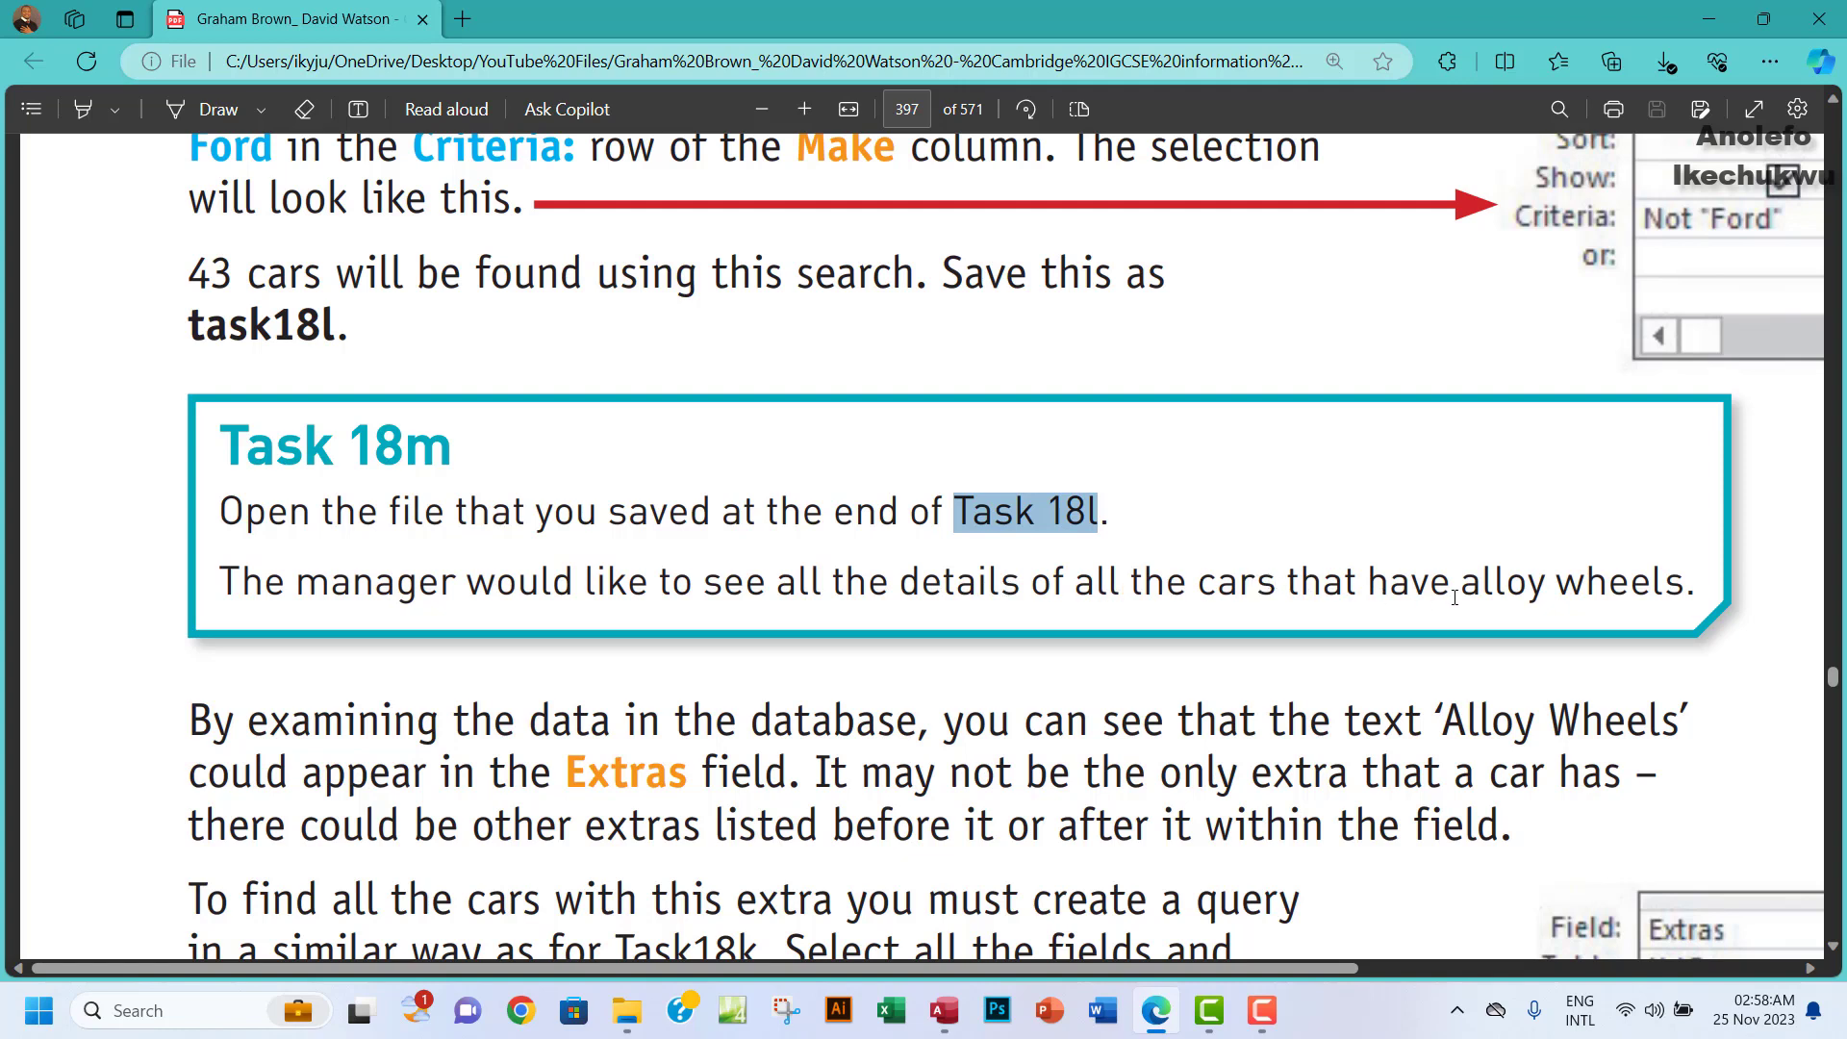
click(902, 569)
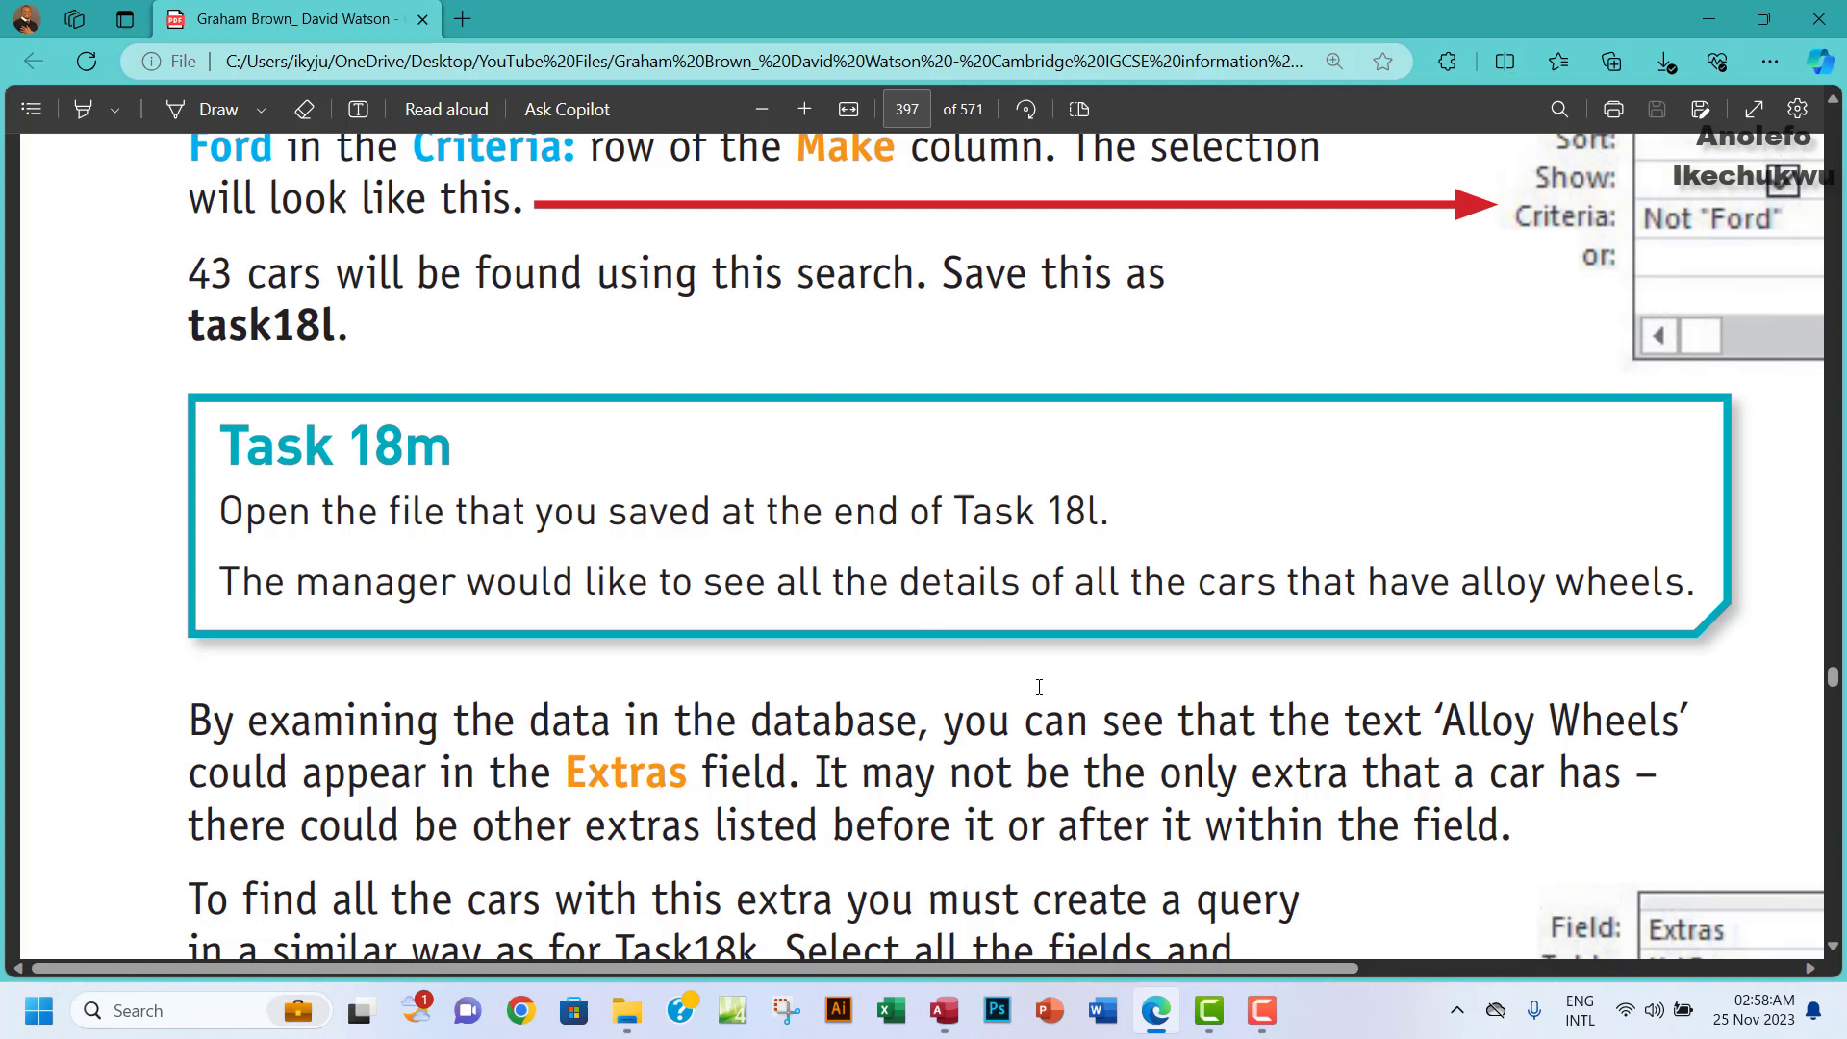
click(944, 1010)
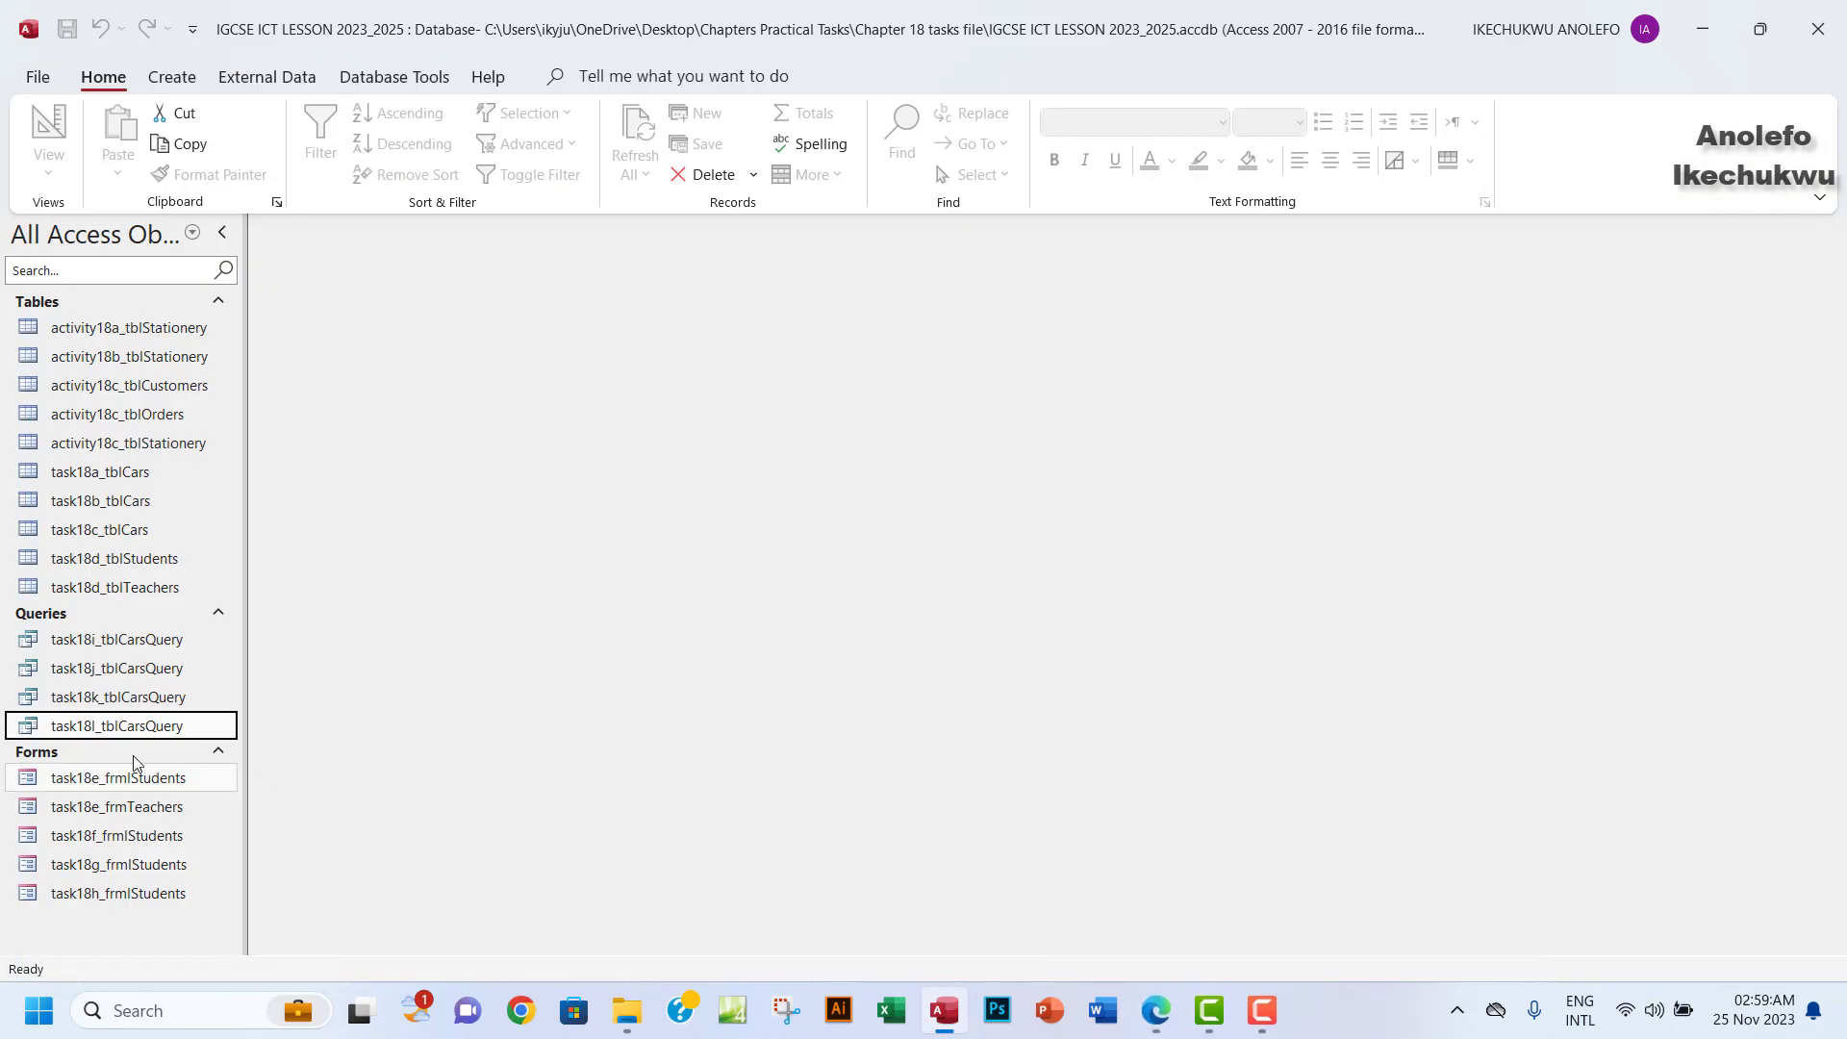
Copy task18l_tblCarsQuery and paste it as a new query named task18m_tblCarsQuery.
right_click(130, 733)
click(132, 639)
right_click(123, 616)
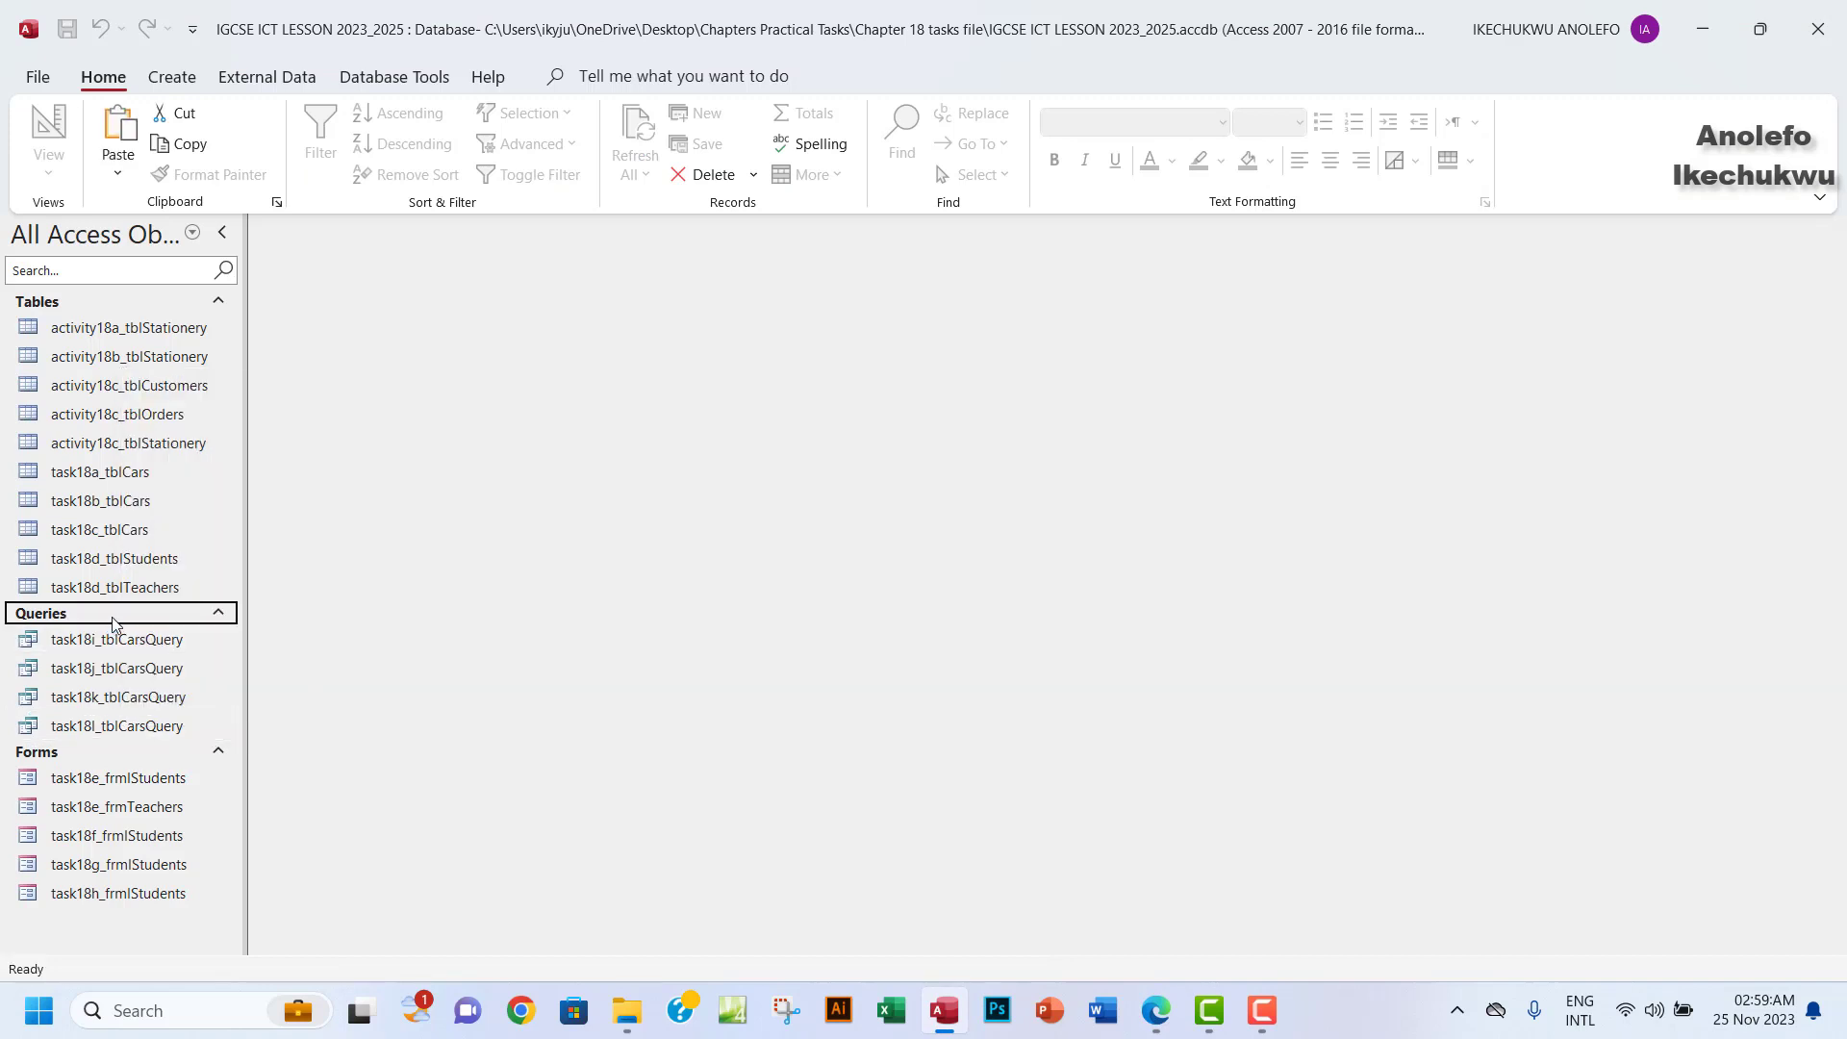
click(221, 597)
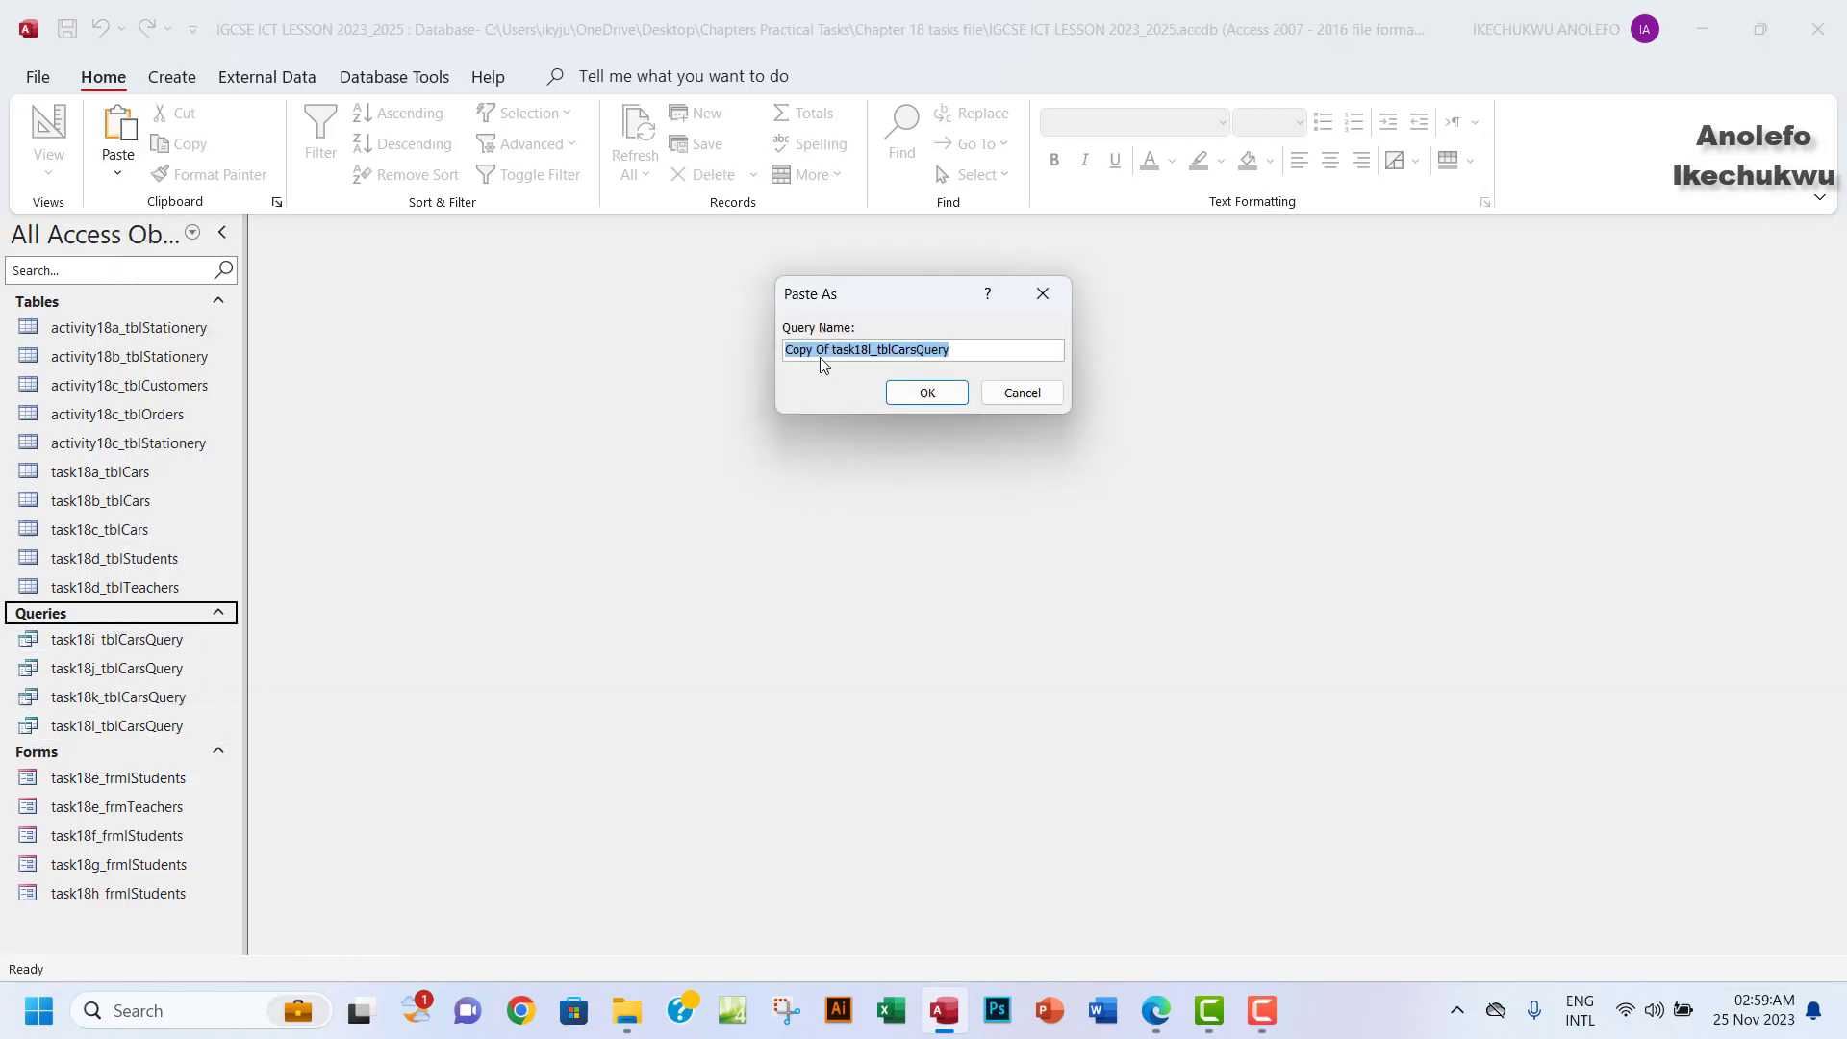
drag(833, 350, 777, 362)
key(BackSpace)
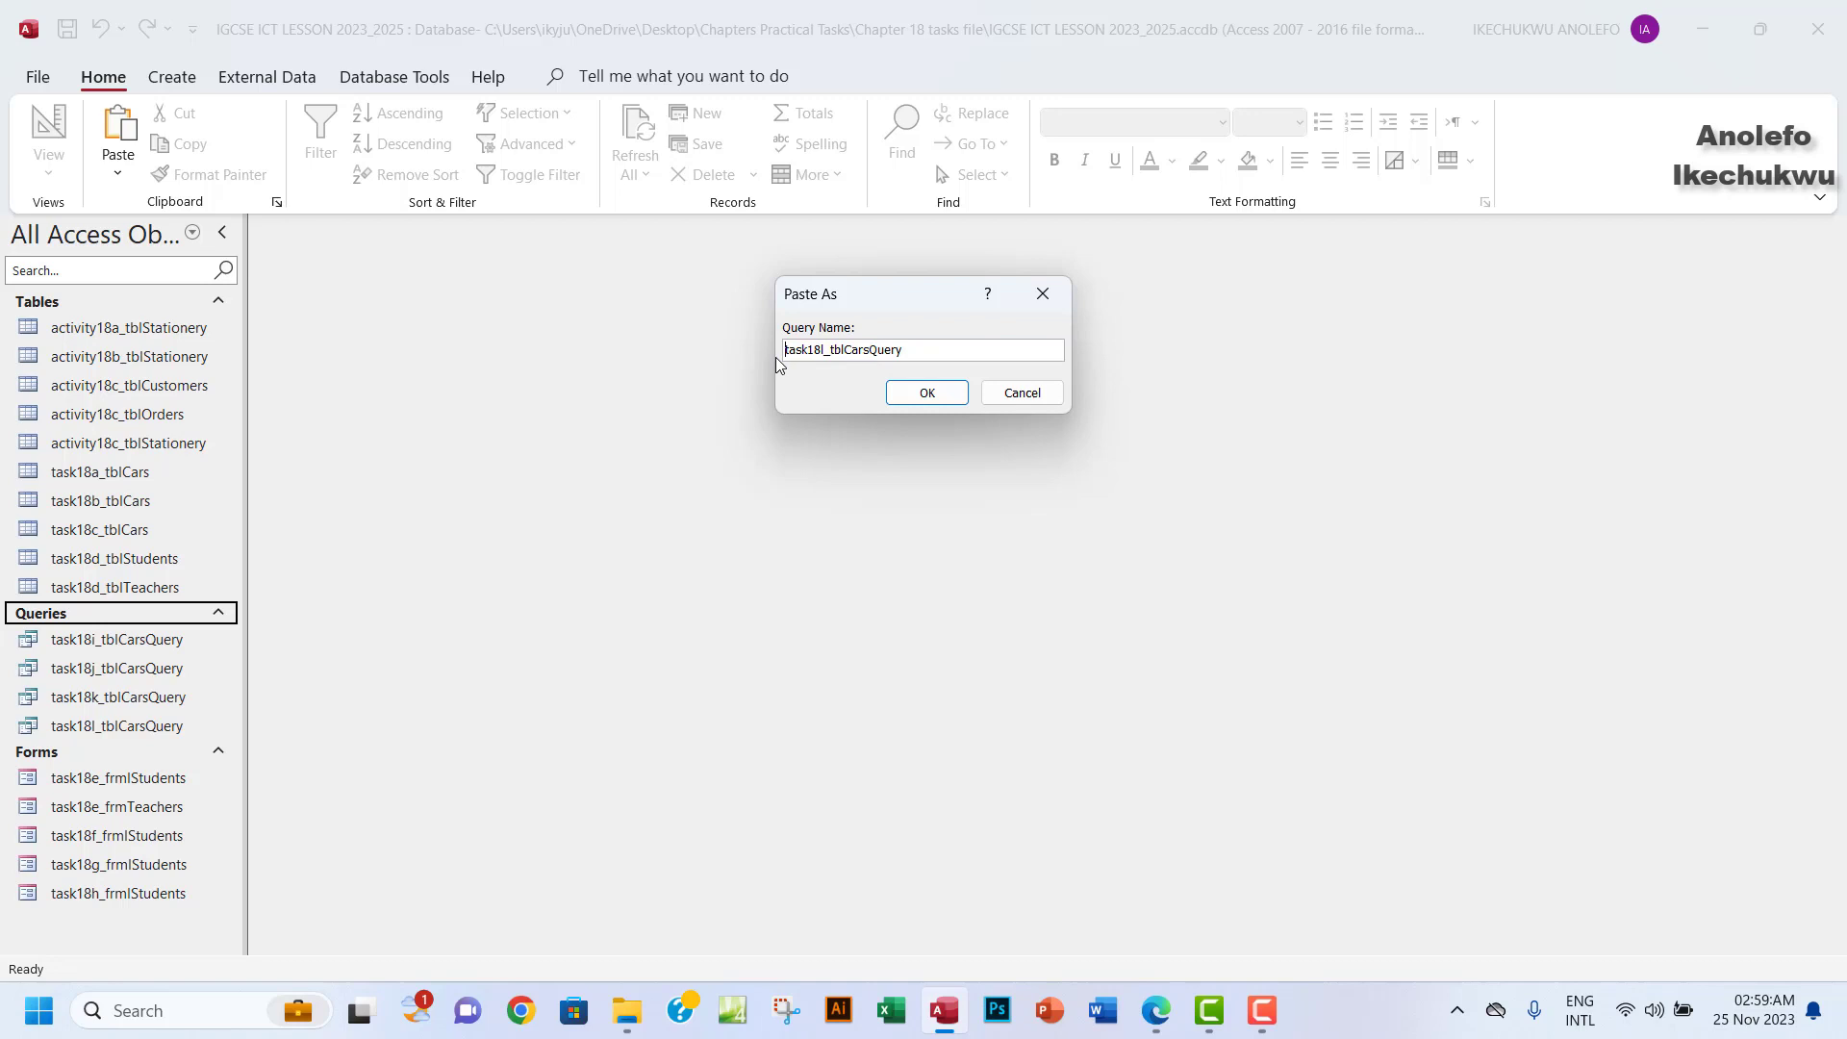
click(824, 349)
key(BackSpace)
text(m)
click(904, 393)
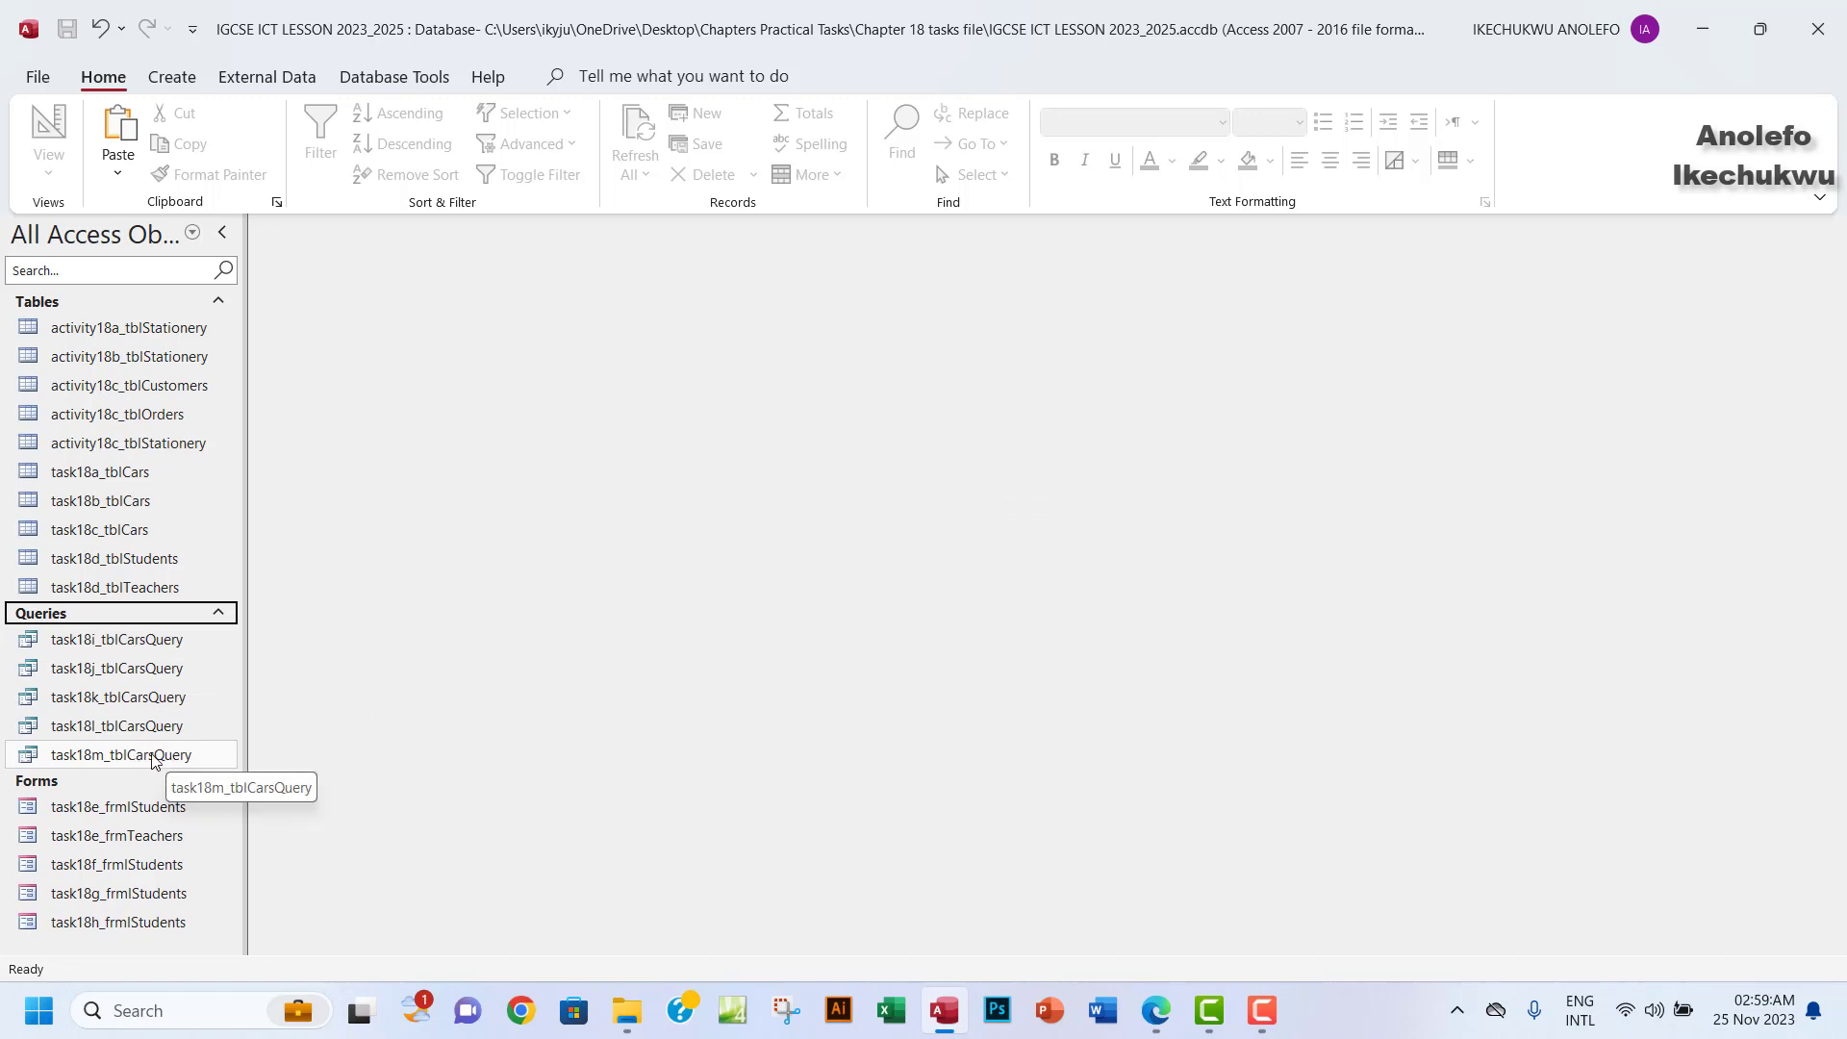
Open task18m_tblCarsQuery, inspect its Extras column, and switch it to Design View.
double_click(154, 755)
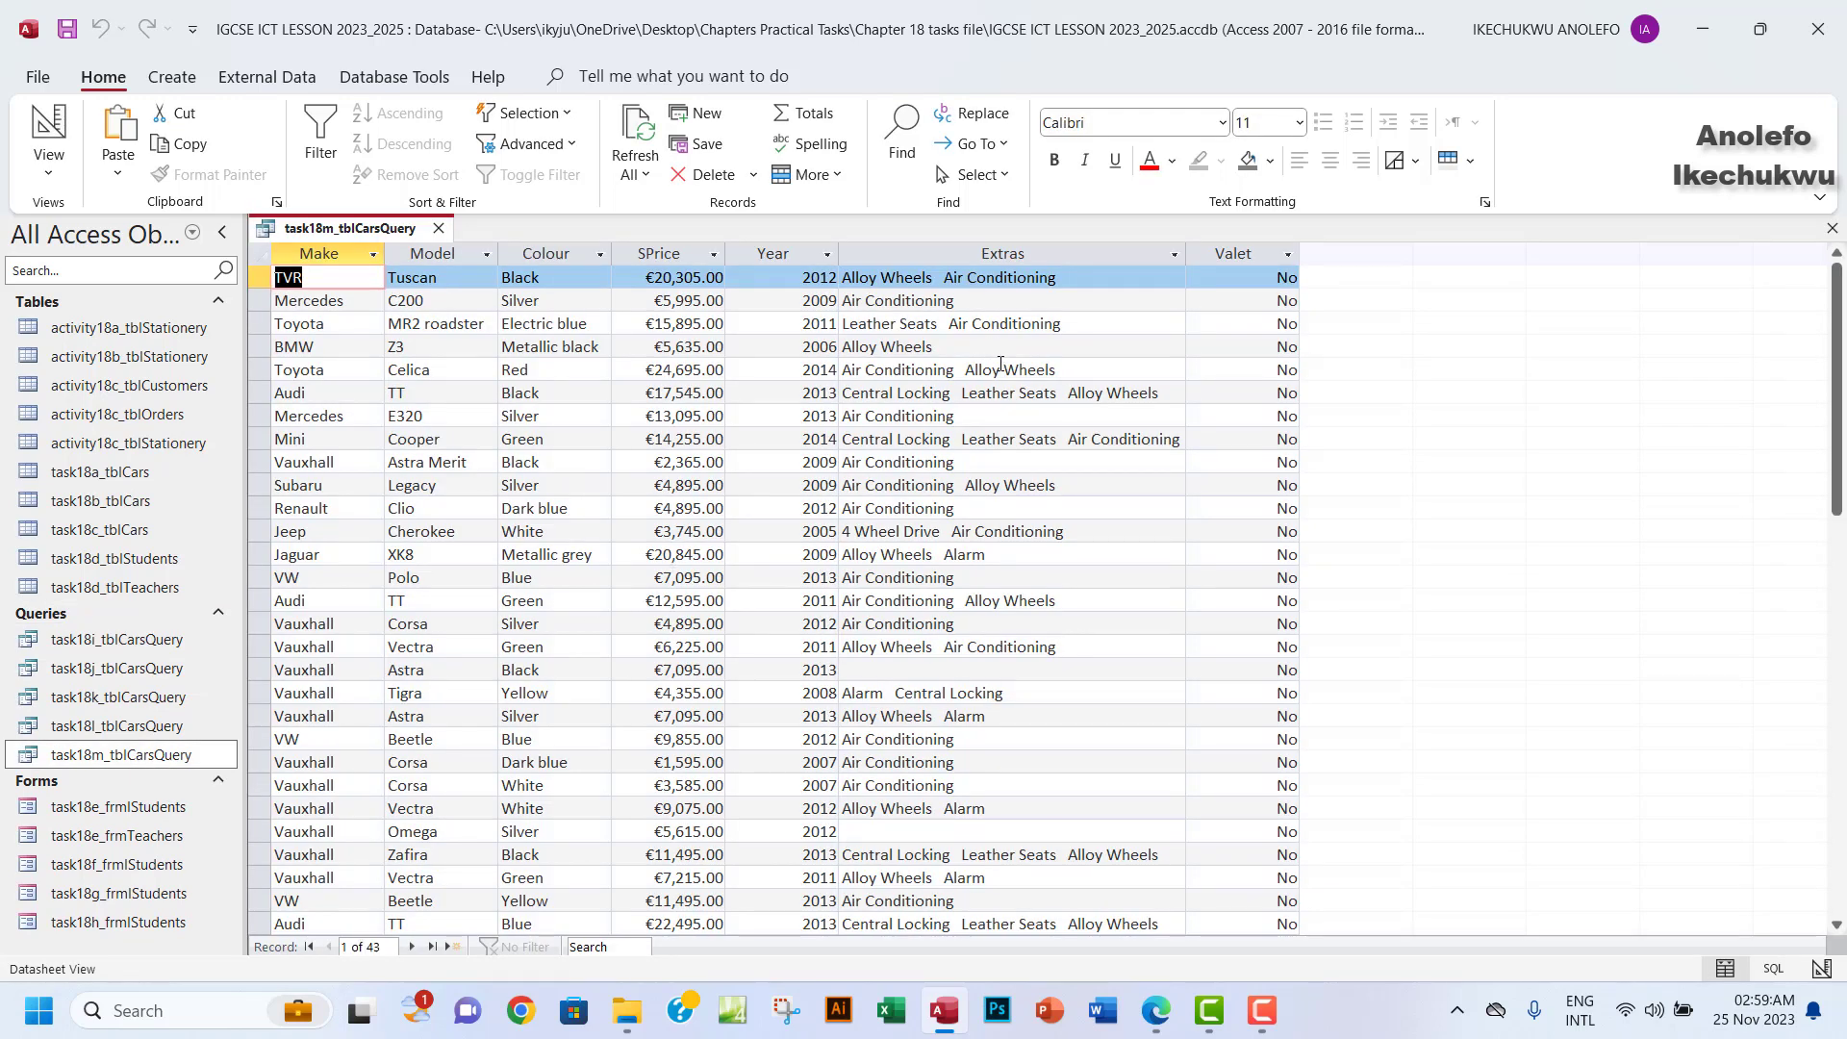
click(1014, 253)
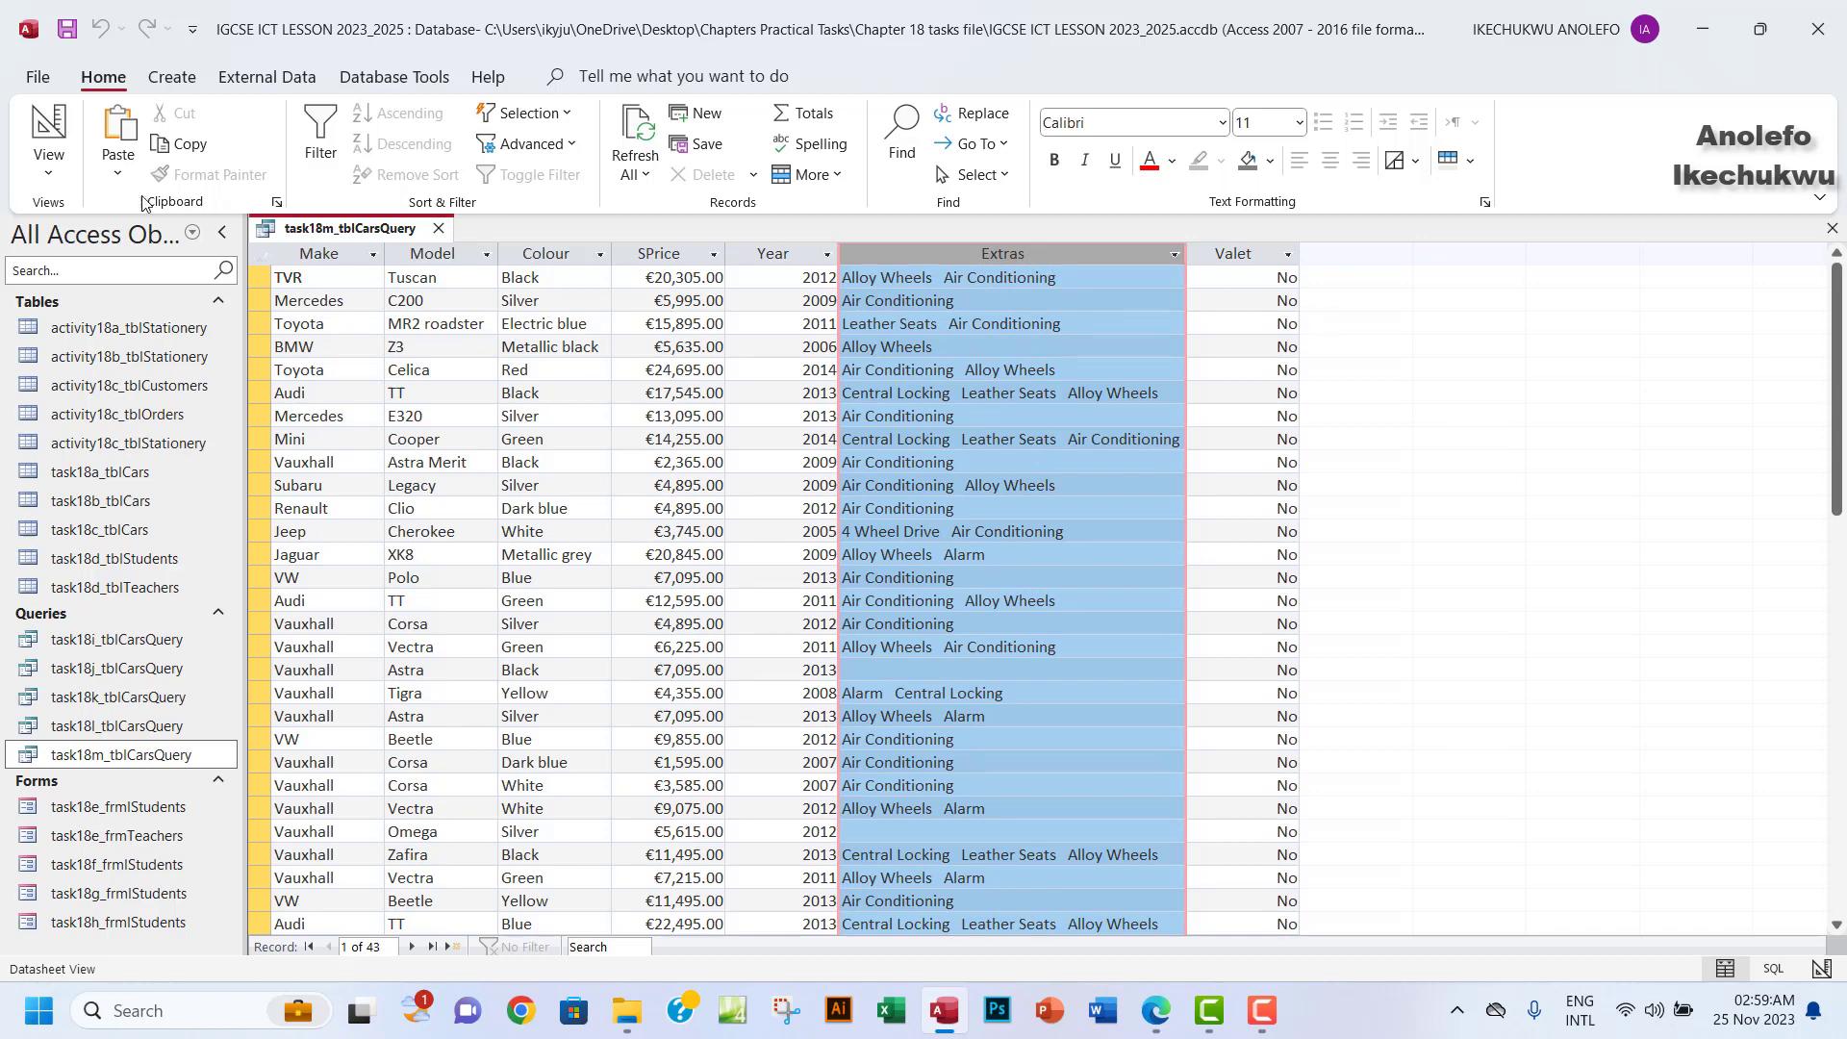
click(51, 174)
click(115, 316)
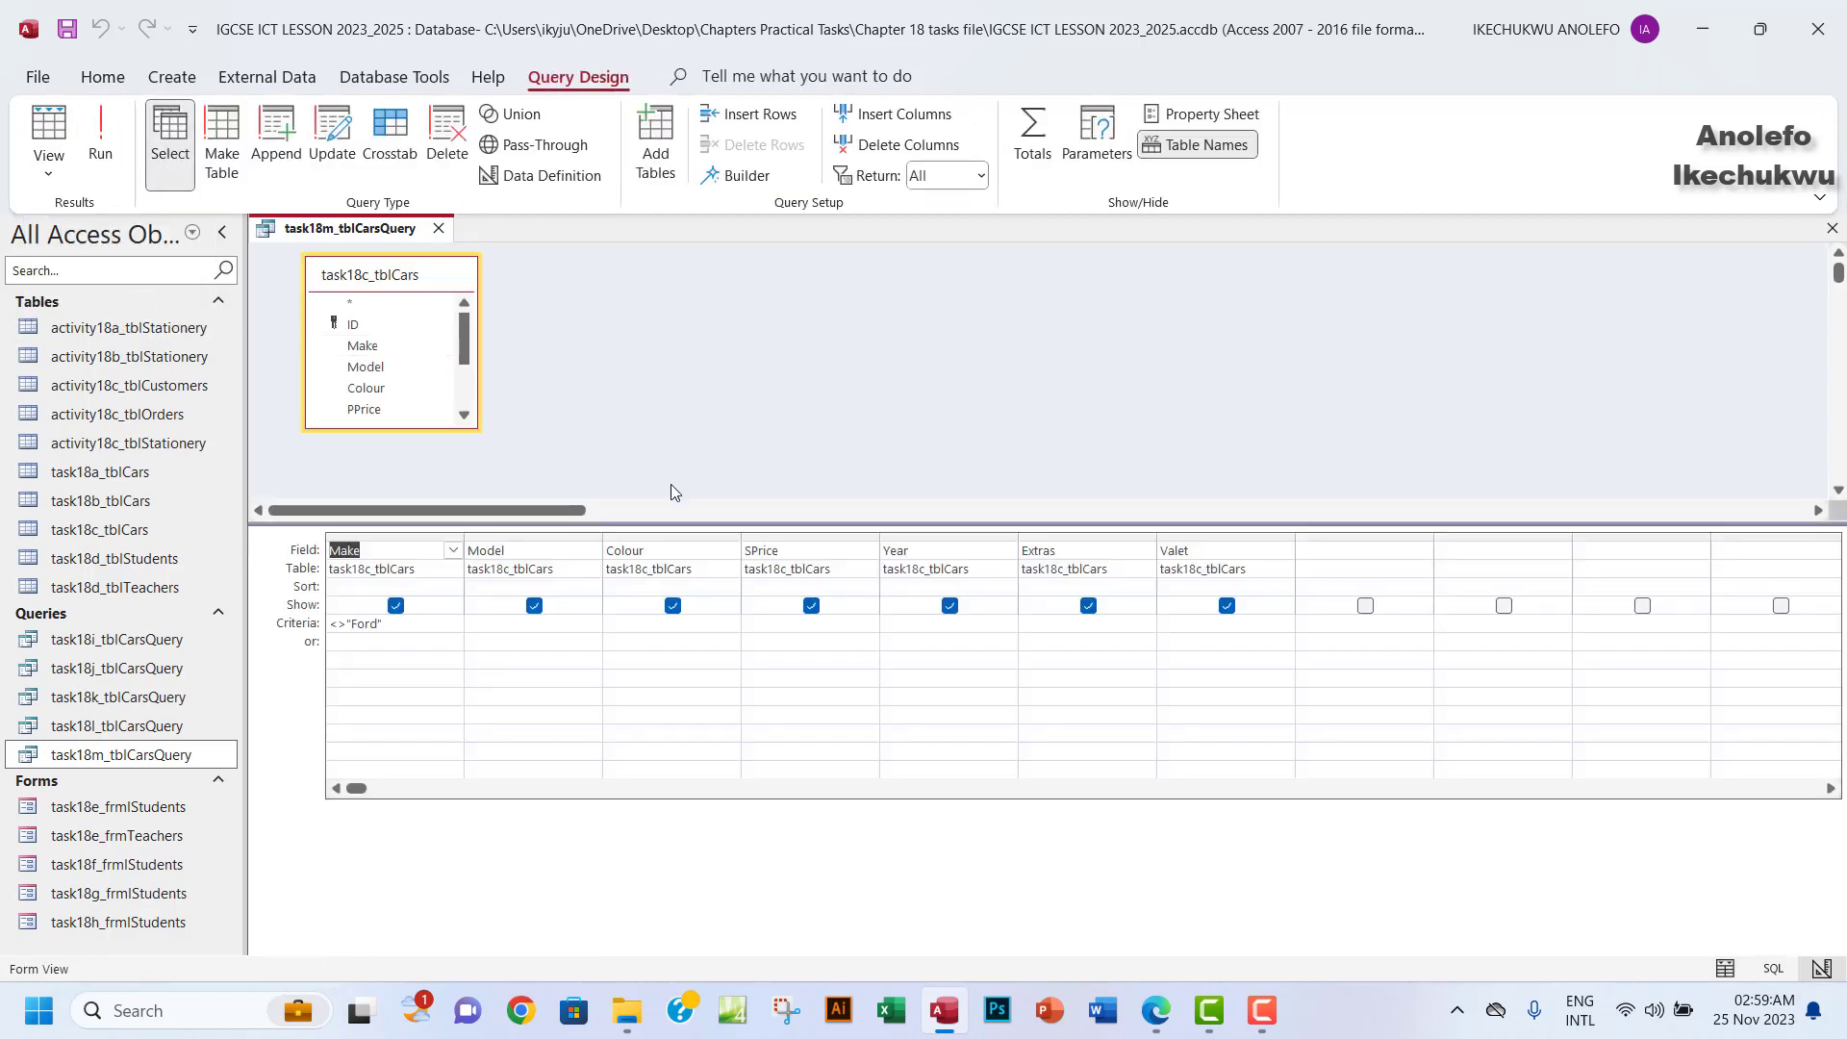
Delete the <>"Ford" criterion from Make, run the query, and return to Design View.
click(408, 625)
click(319, 628)
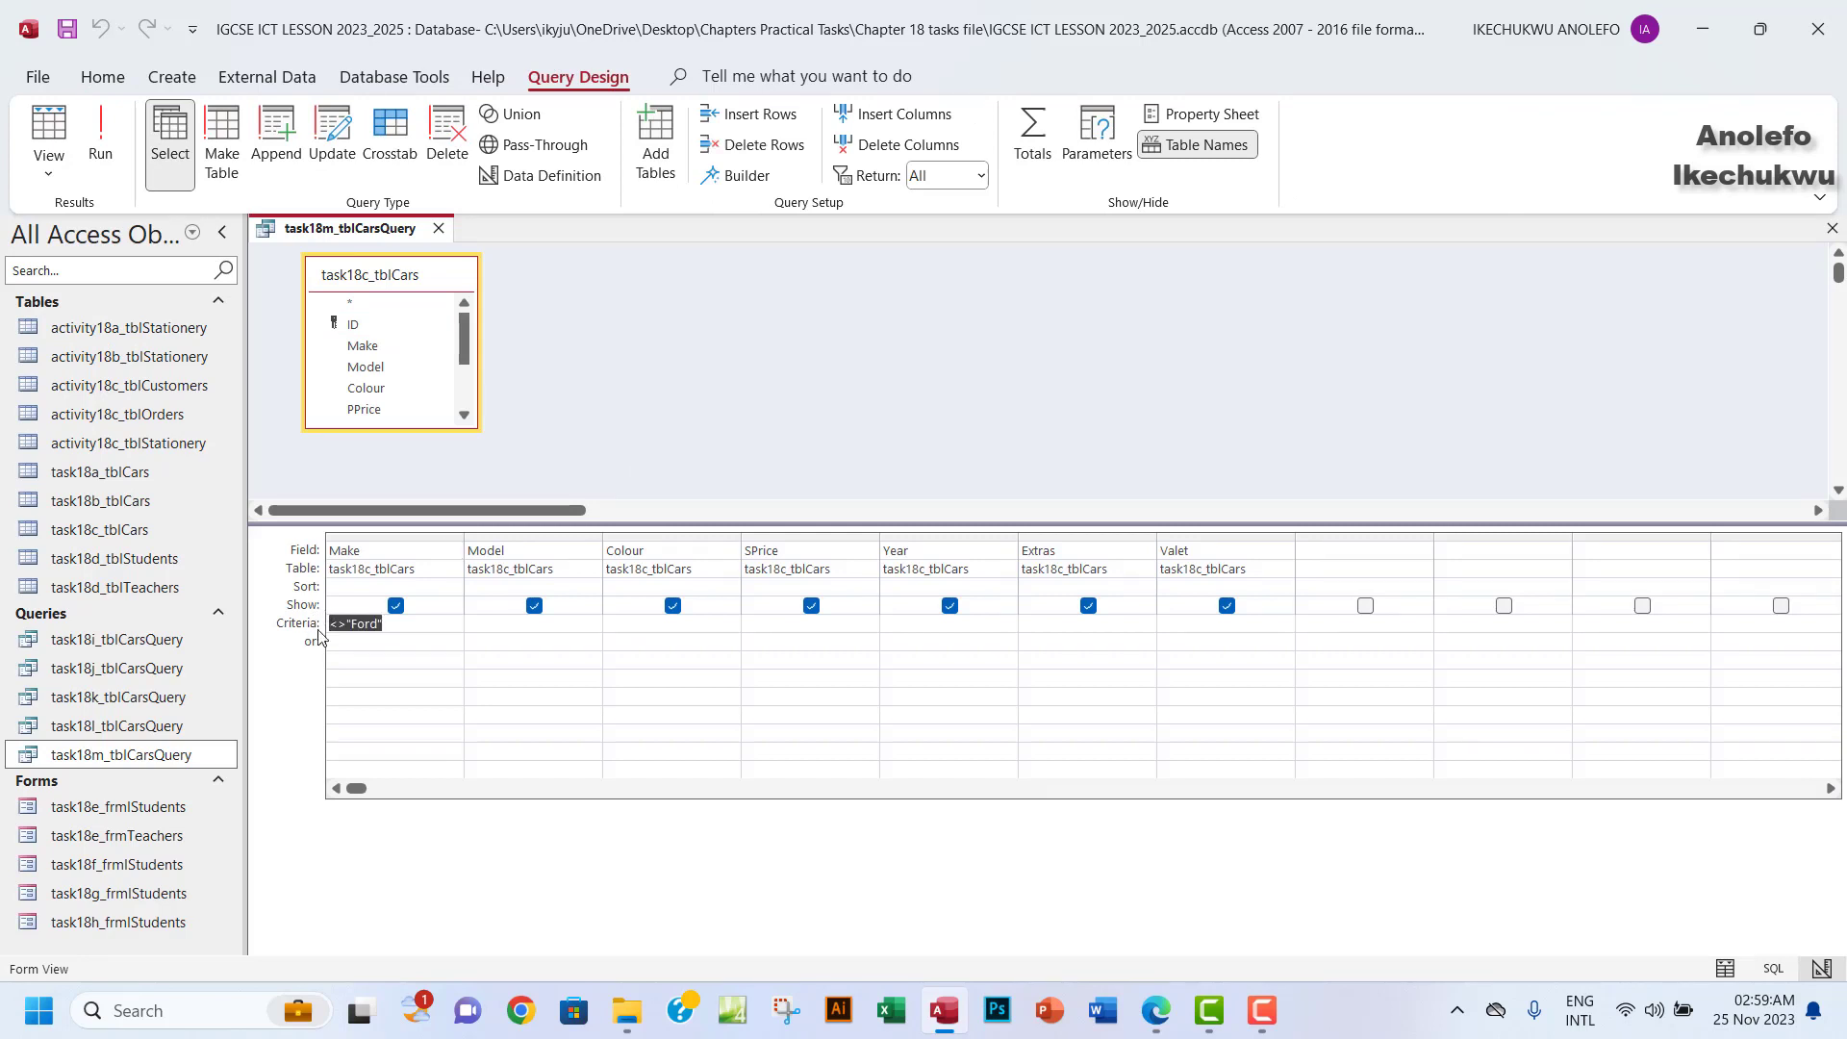
key(Delete)
click(100, 140)
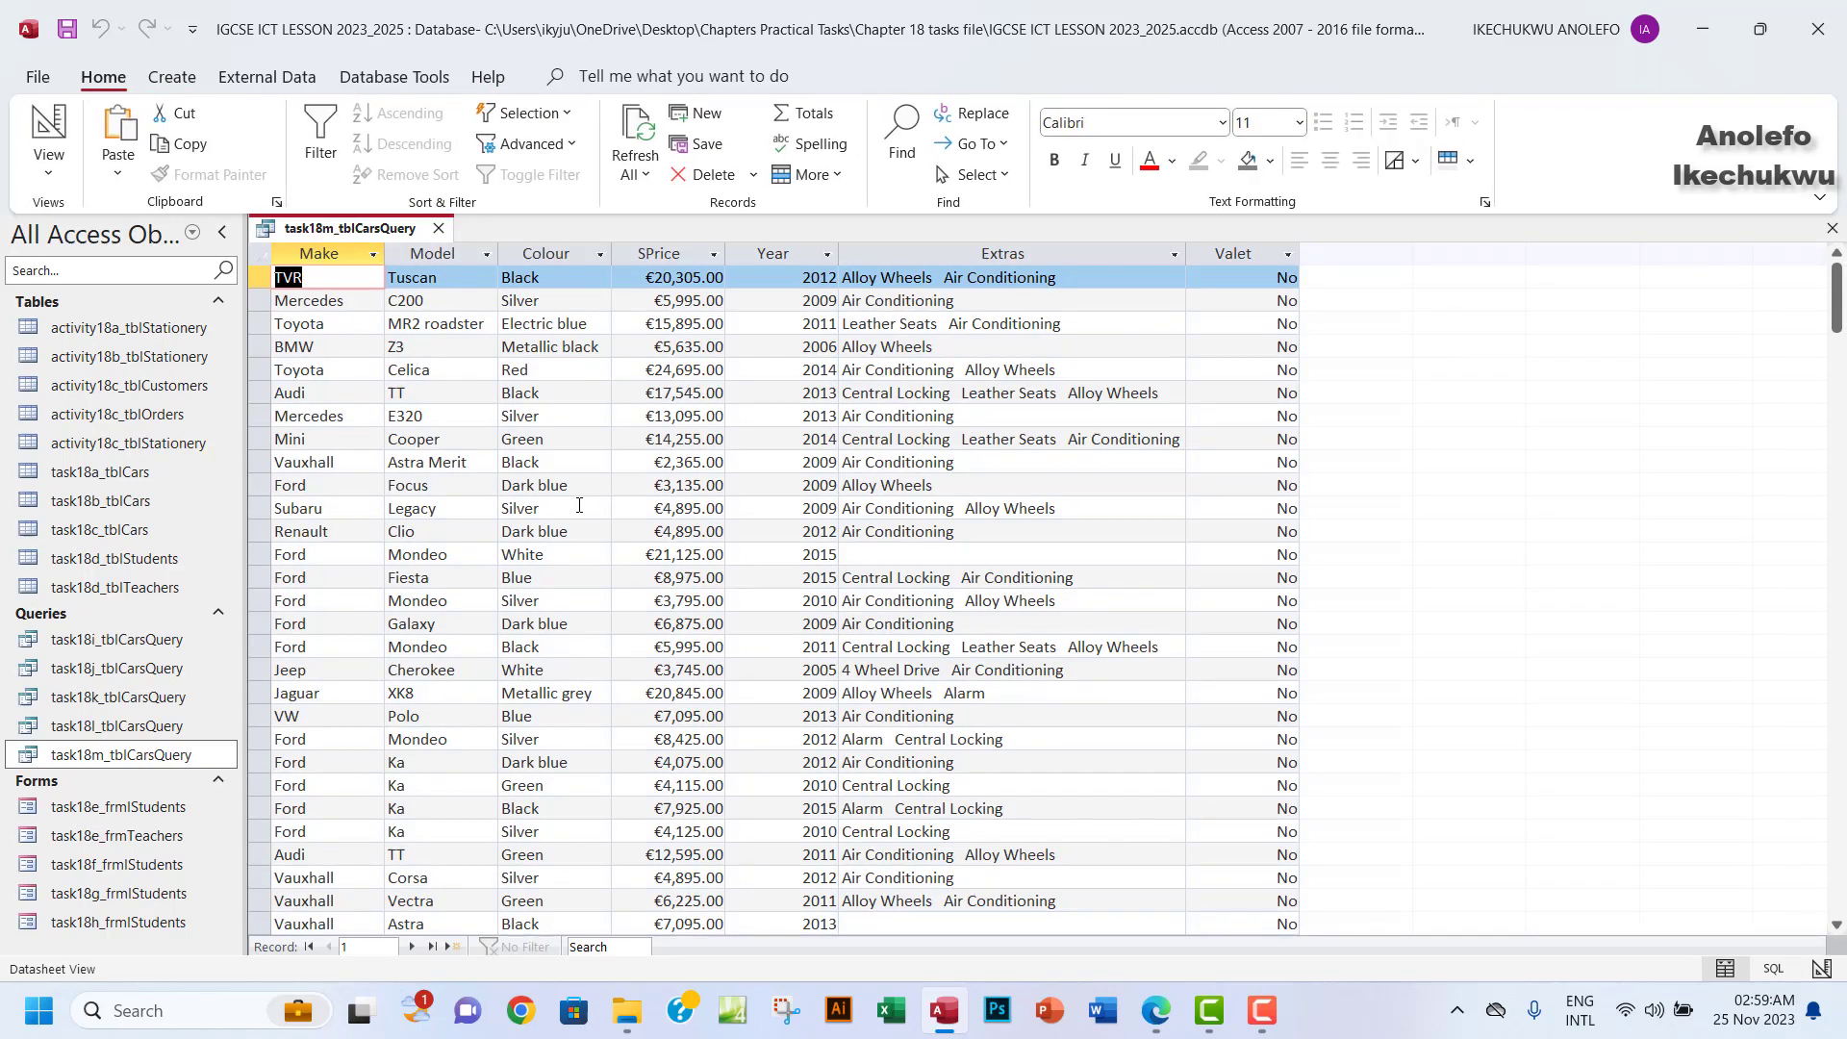
click(49, 163)
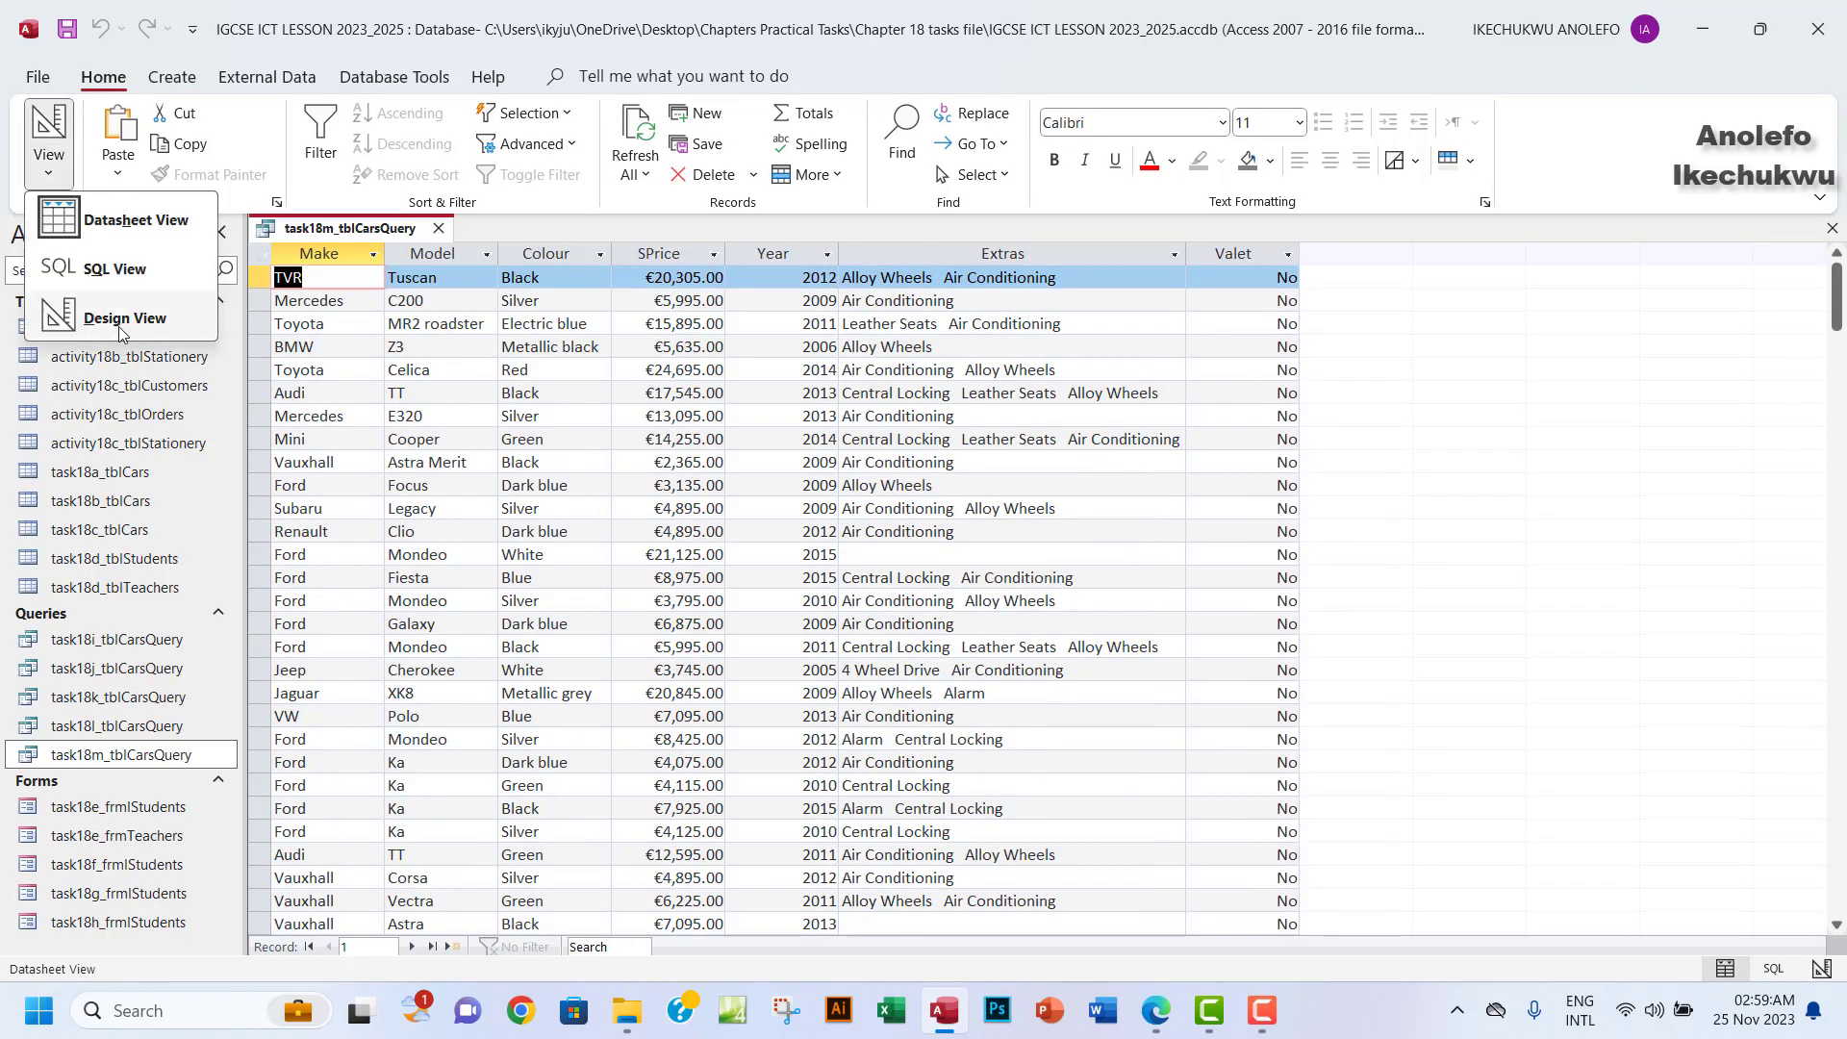
click(122, 320)
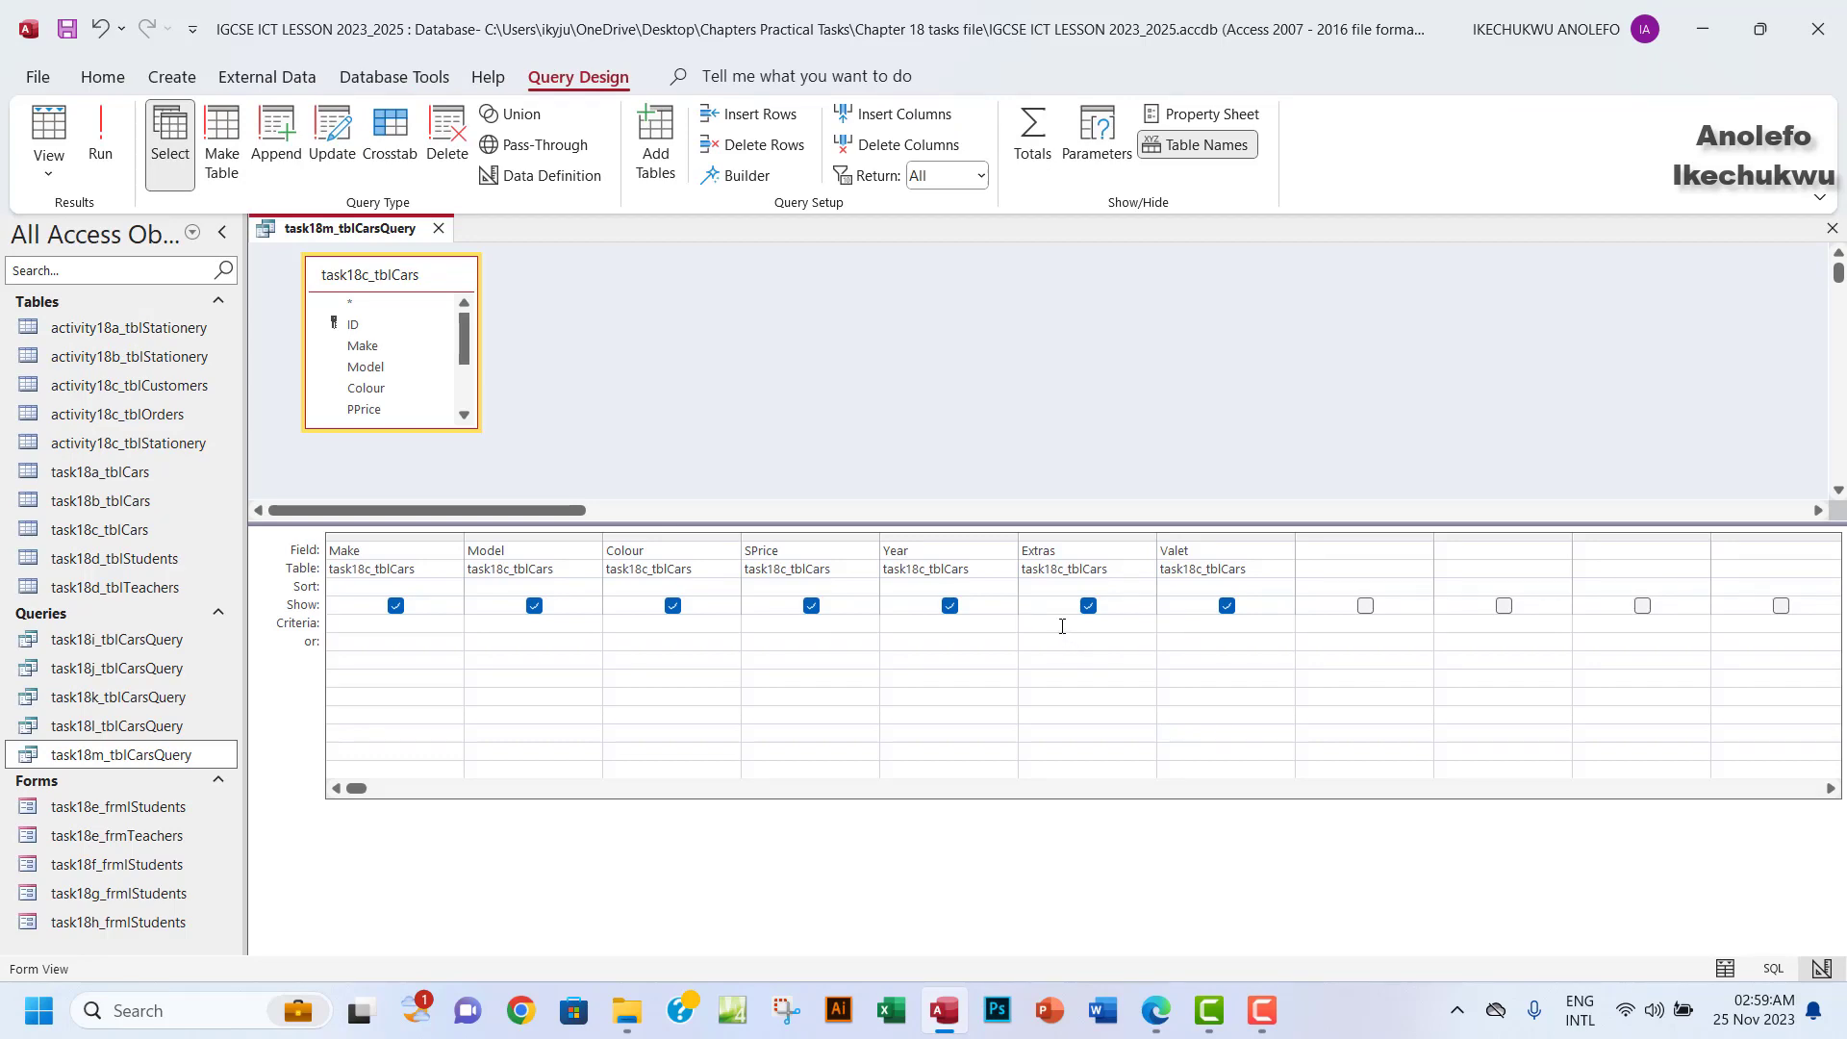
Check the alloy wheels wording in the Edge brief and come back to Access.
click(1154, 1012)
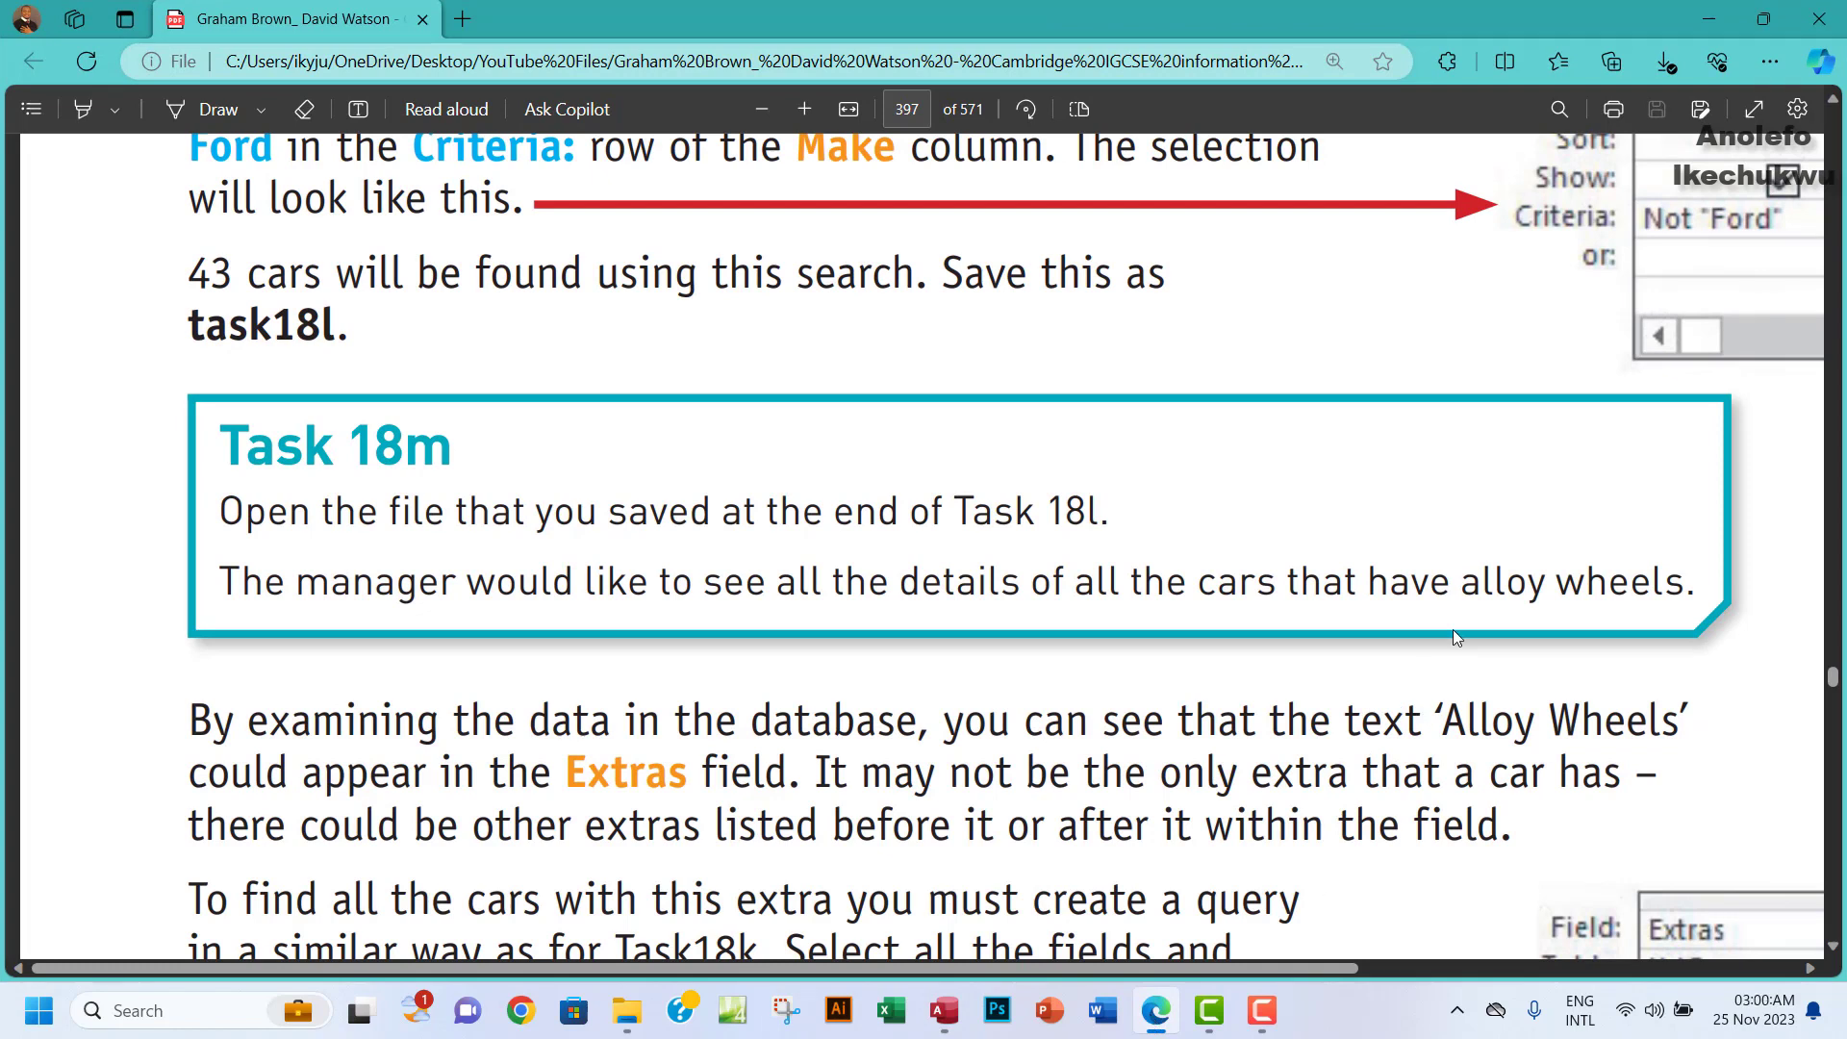
drag(1471, 583, 1682, 584)
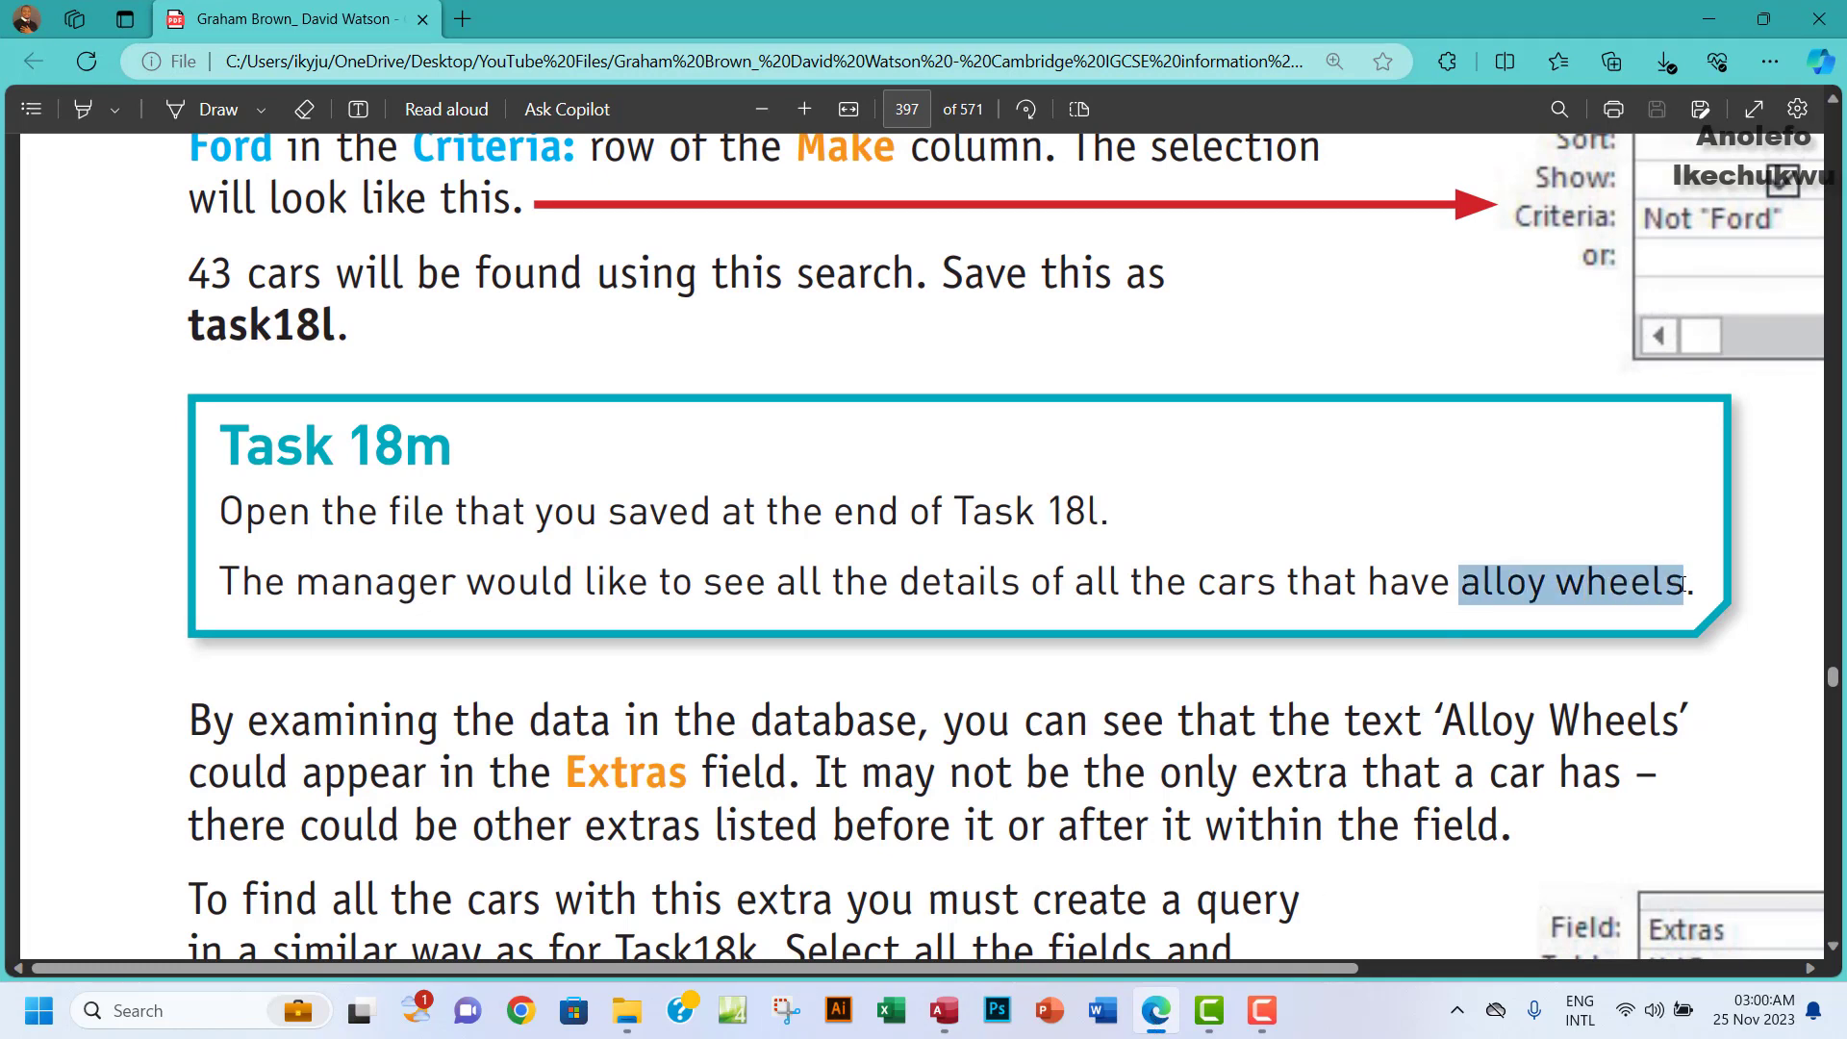
key(alt+Tab)
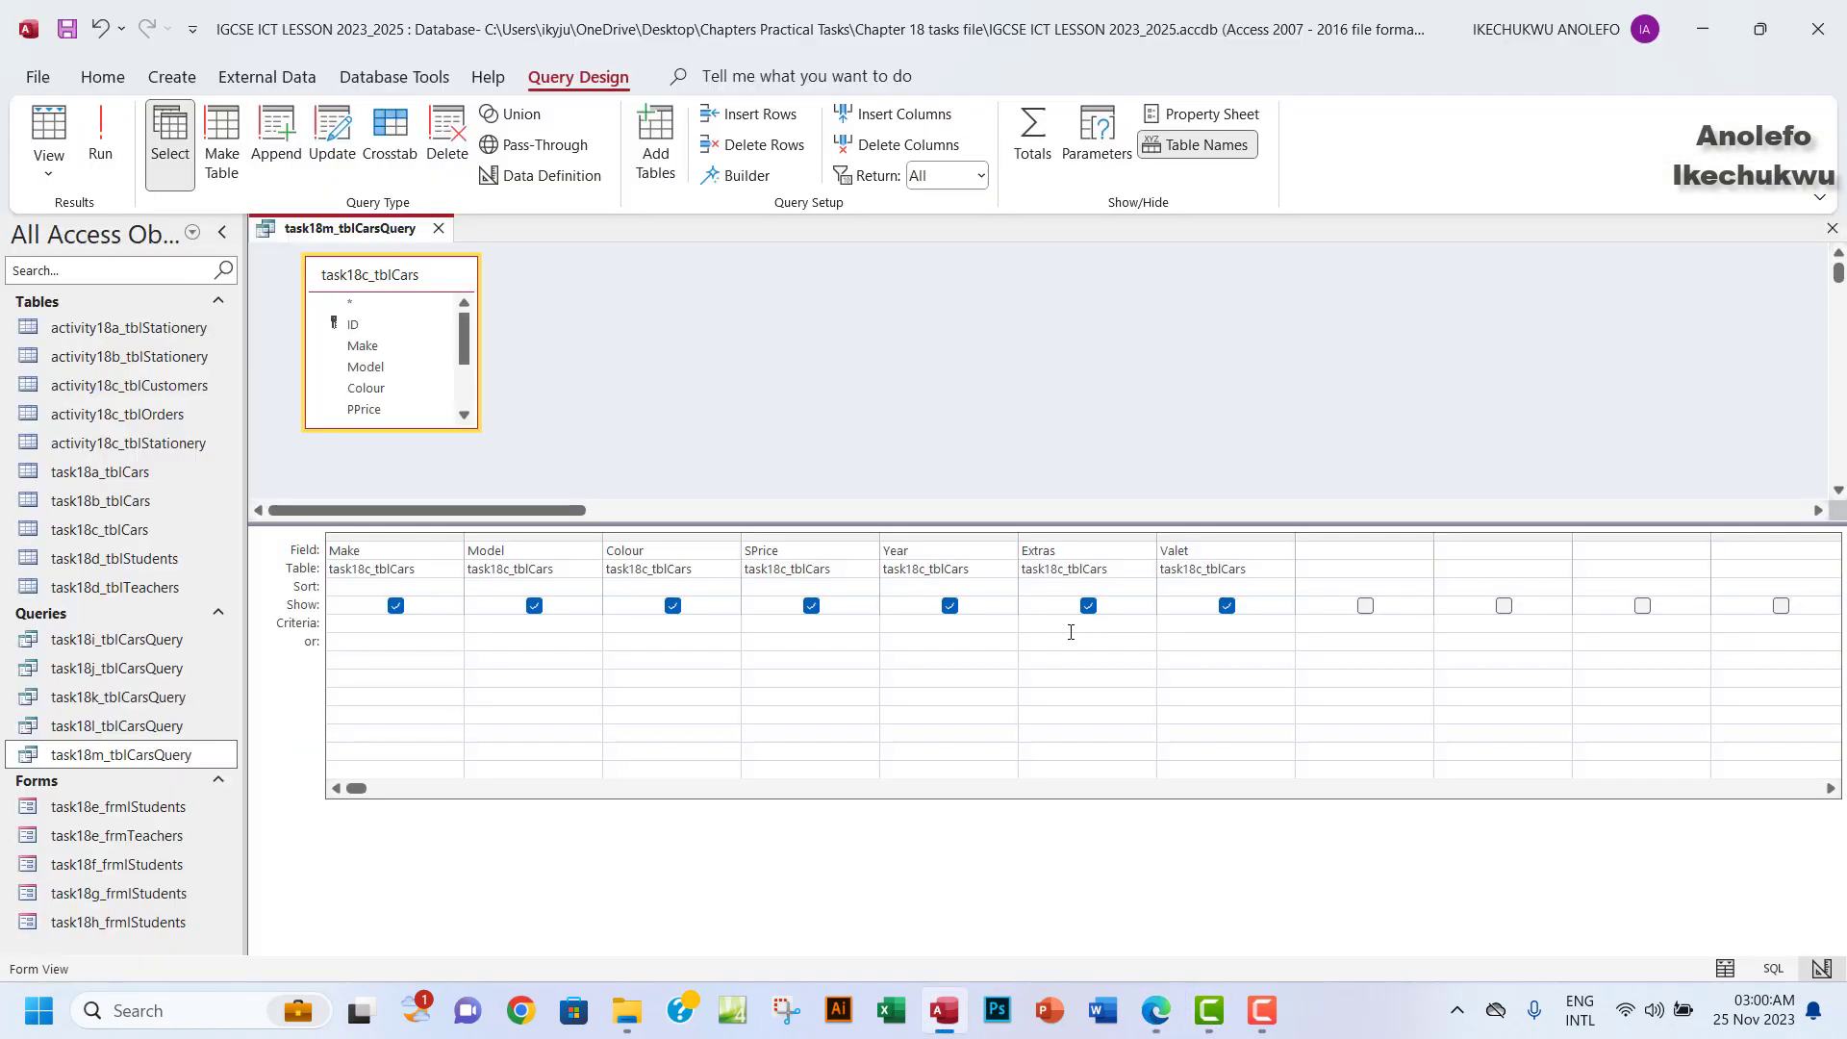
Enter Like "*alloy wheels*" as the Extras criterion and run the query.
click(1070, 622)
text(w)
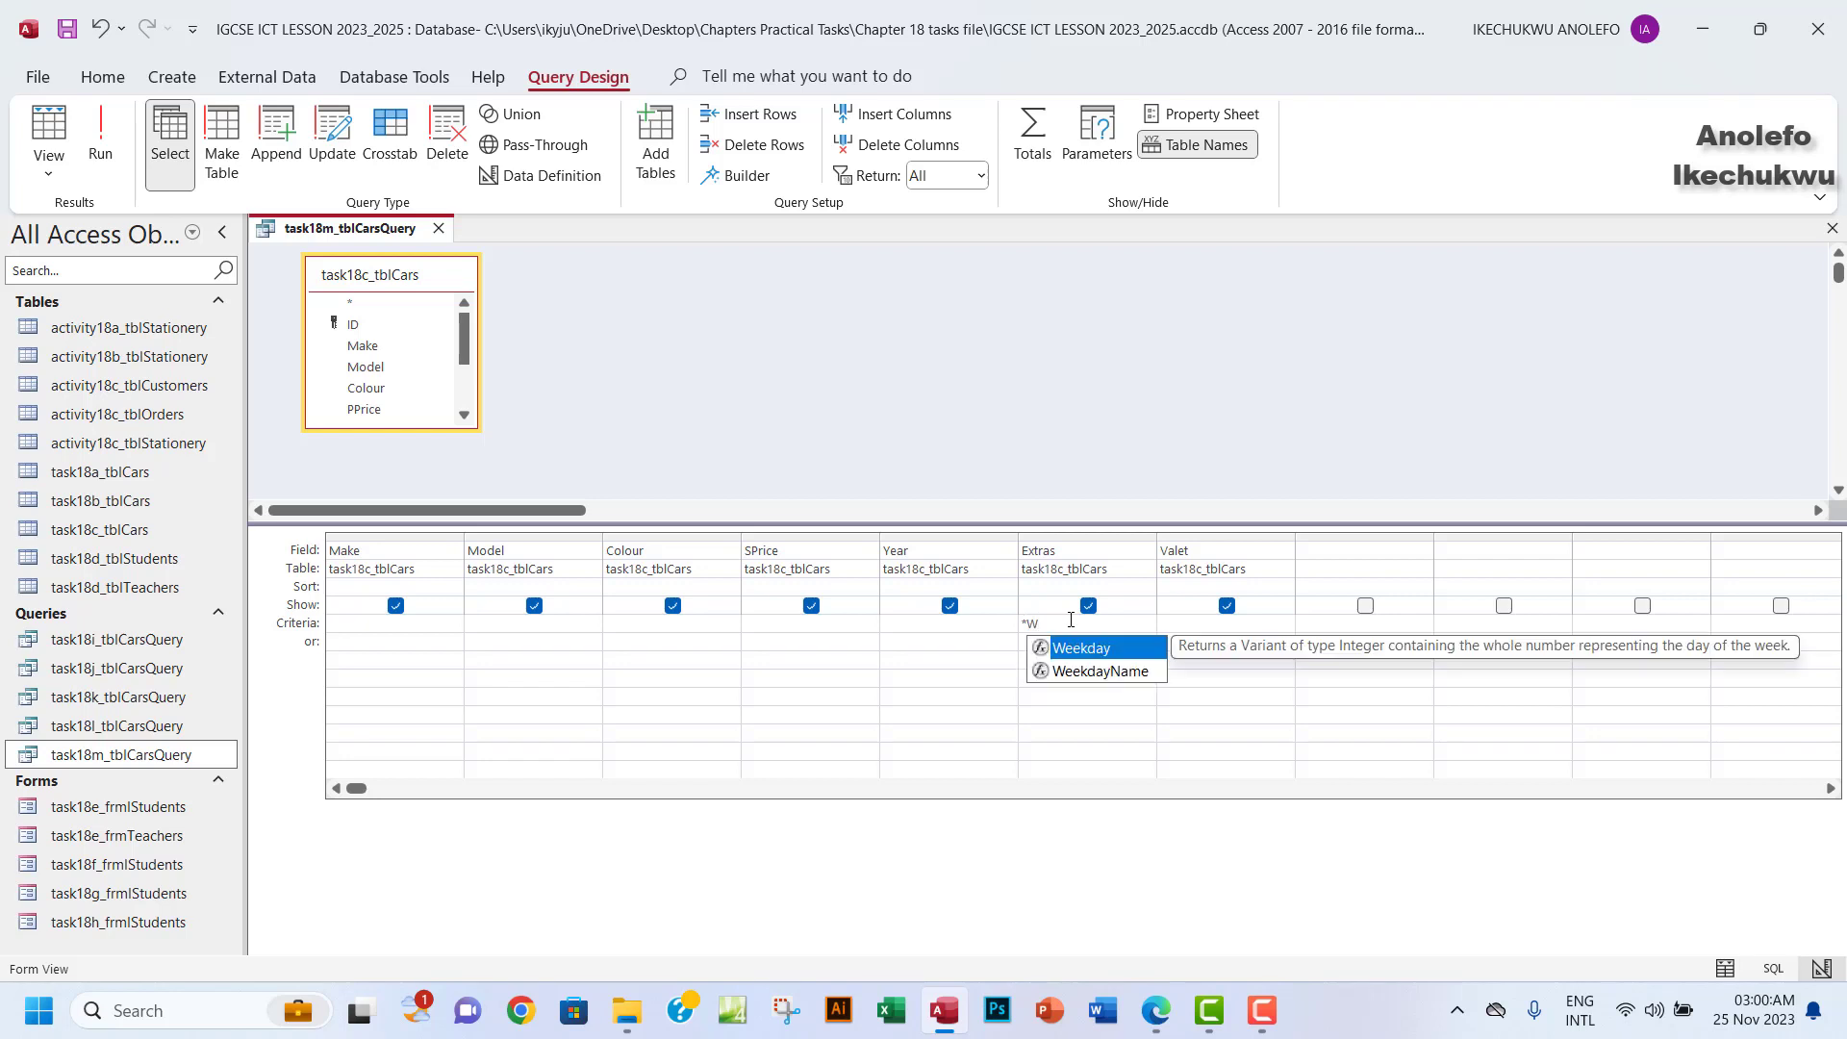
key(BackSpace)
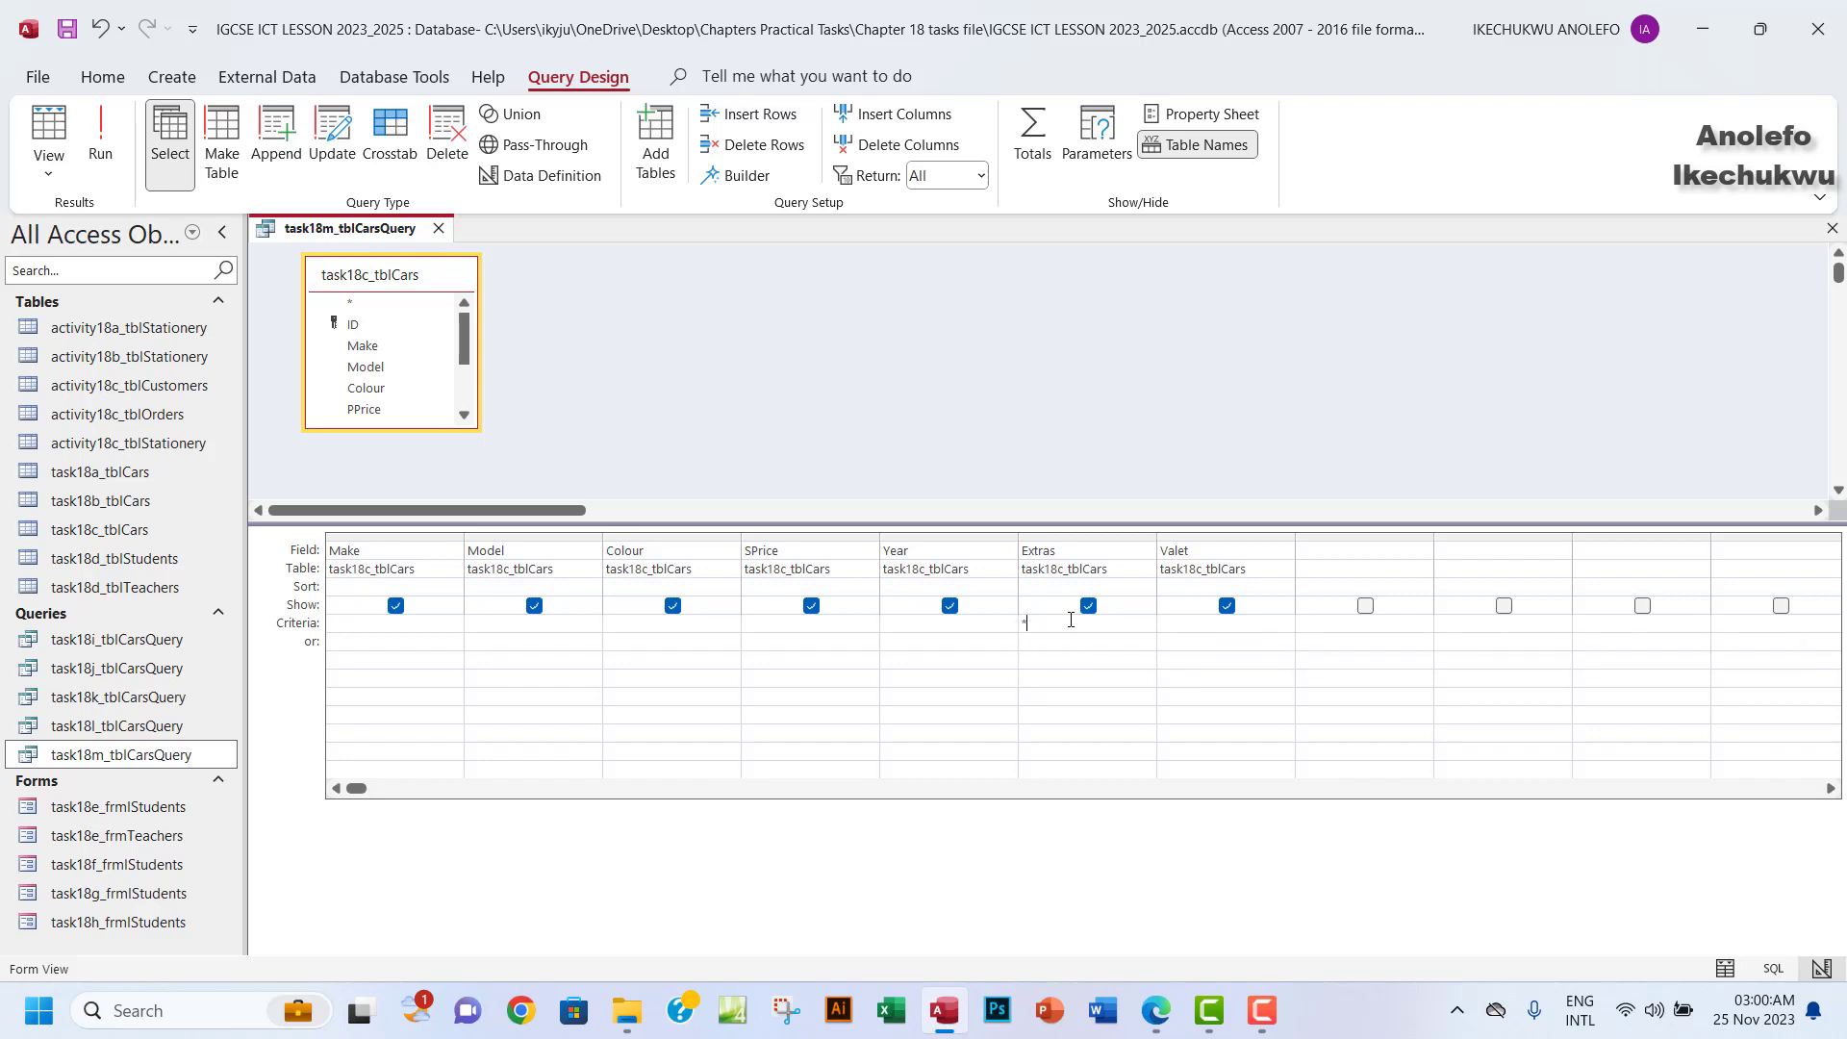
text(alloy wheels*)
click(96, 151)
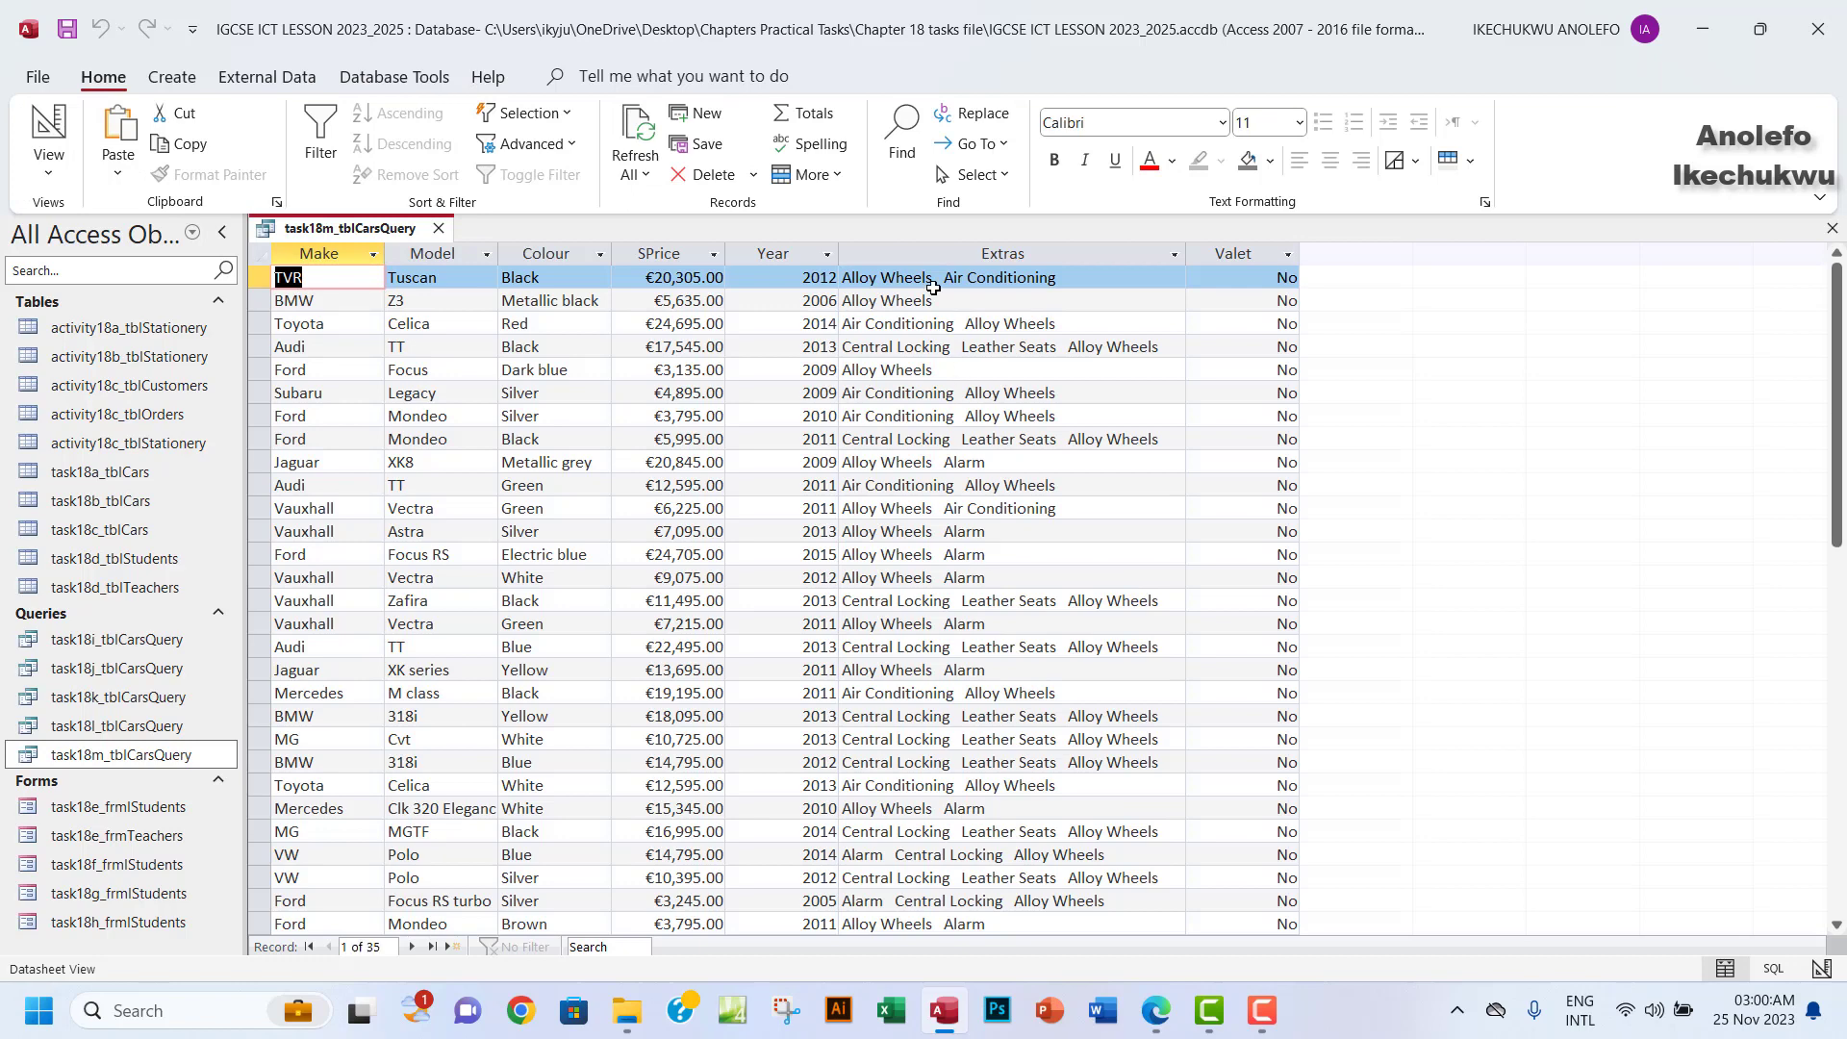
Confirm the first result's Extras contains Alloy Wheels.
click(986, 253)
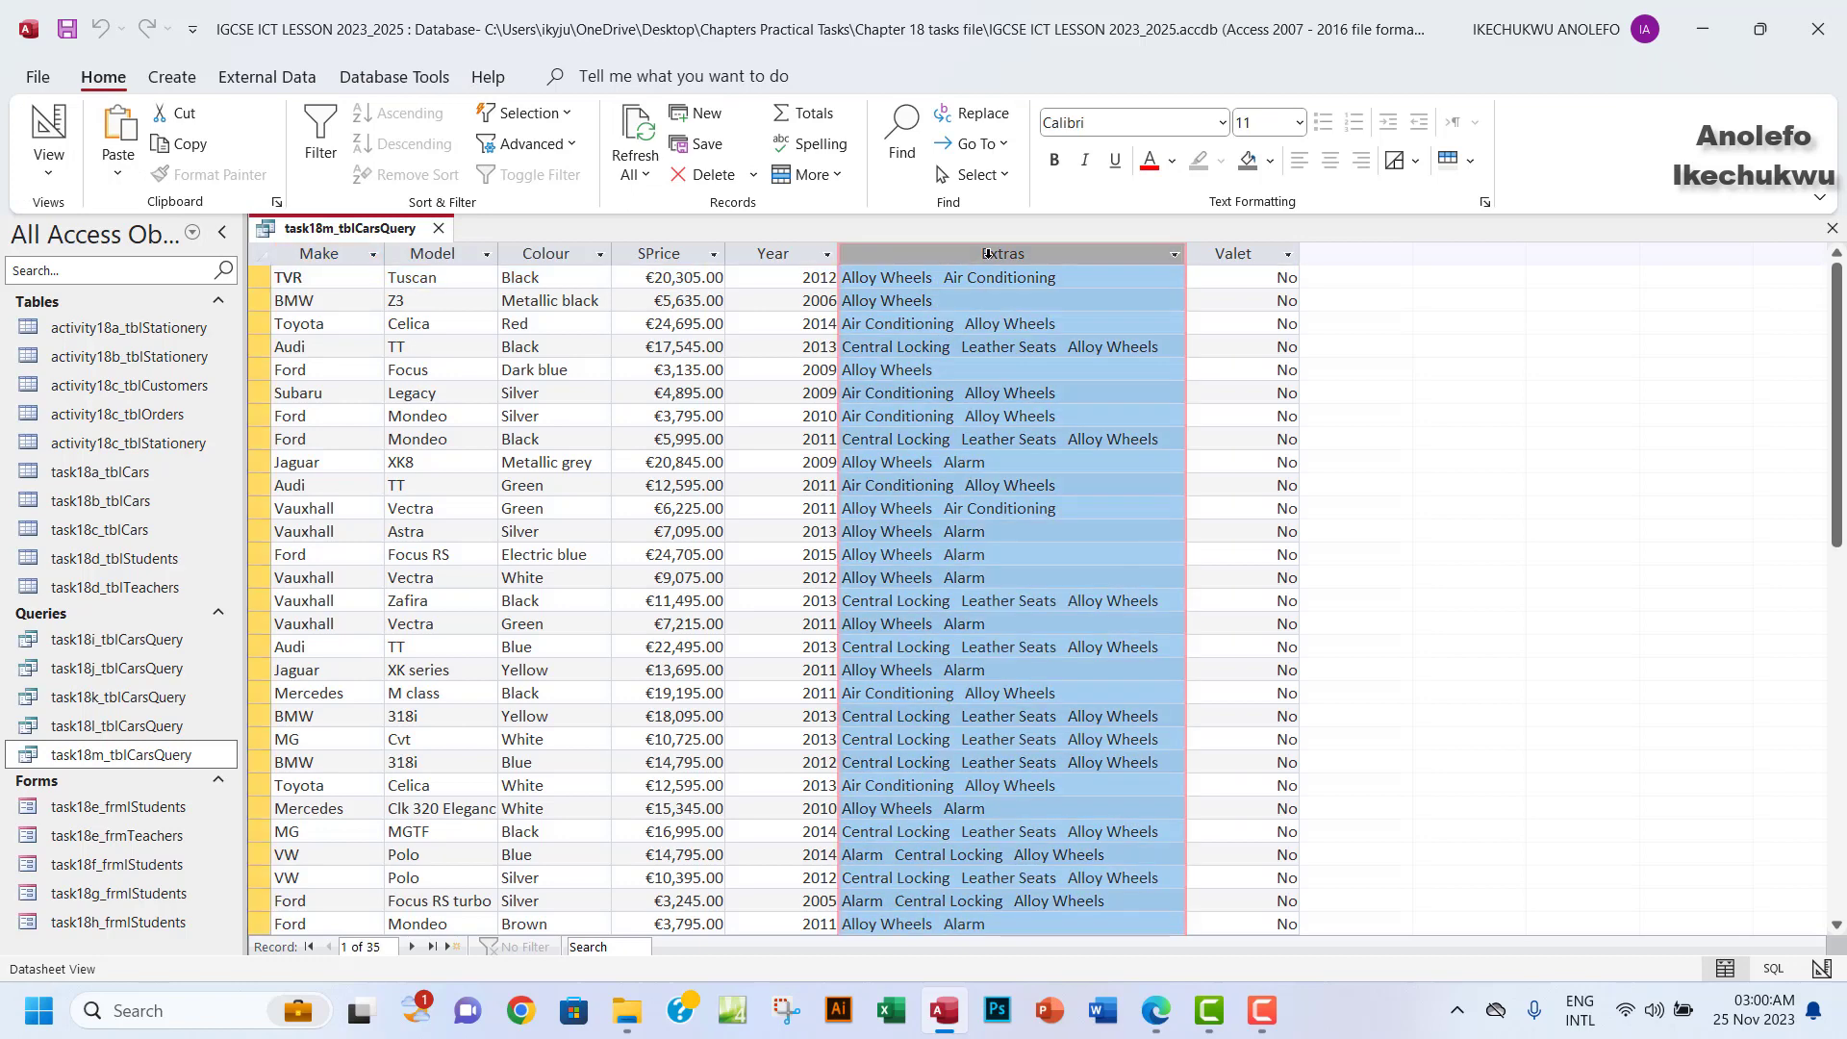
click(982, 278)
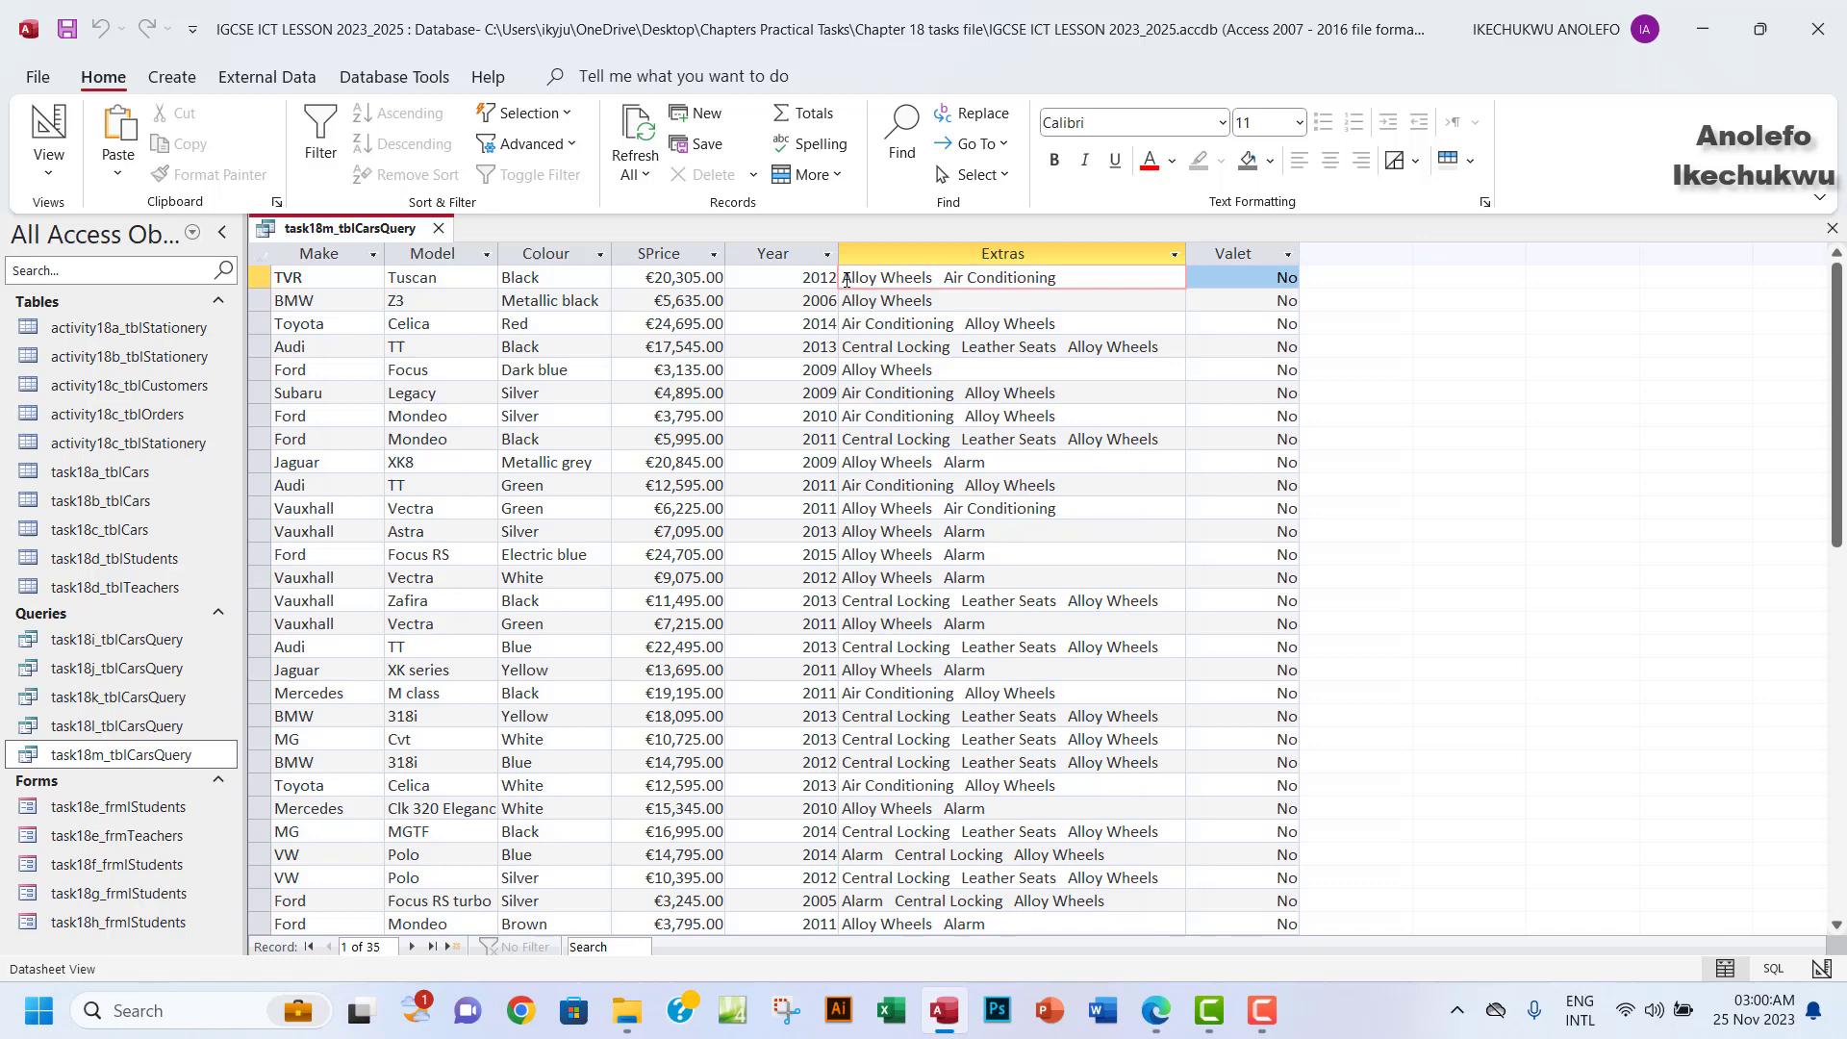
drag(843, 277, 929, 274)
Review the *alloy wheels* criterion in Design View and run the query again.
click(48, 166)
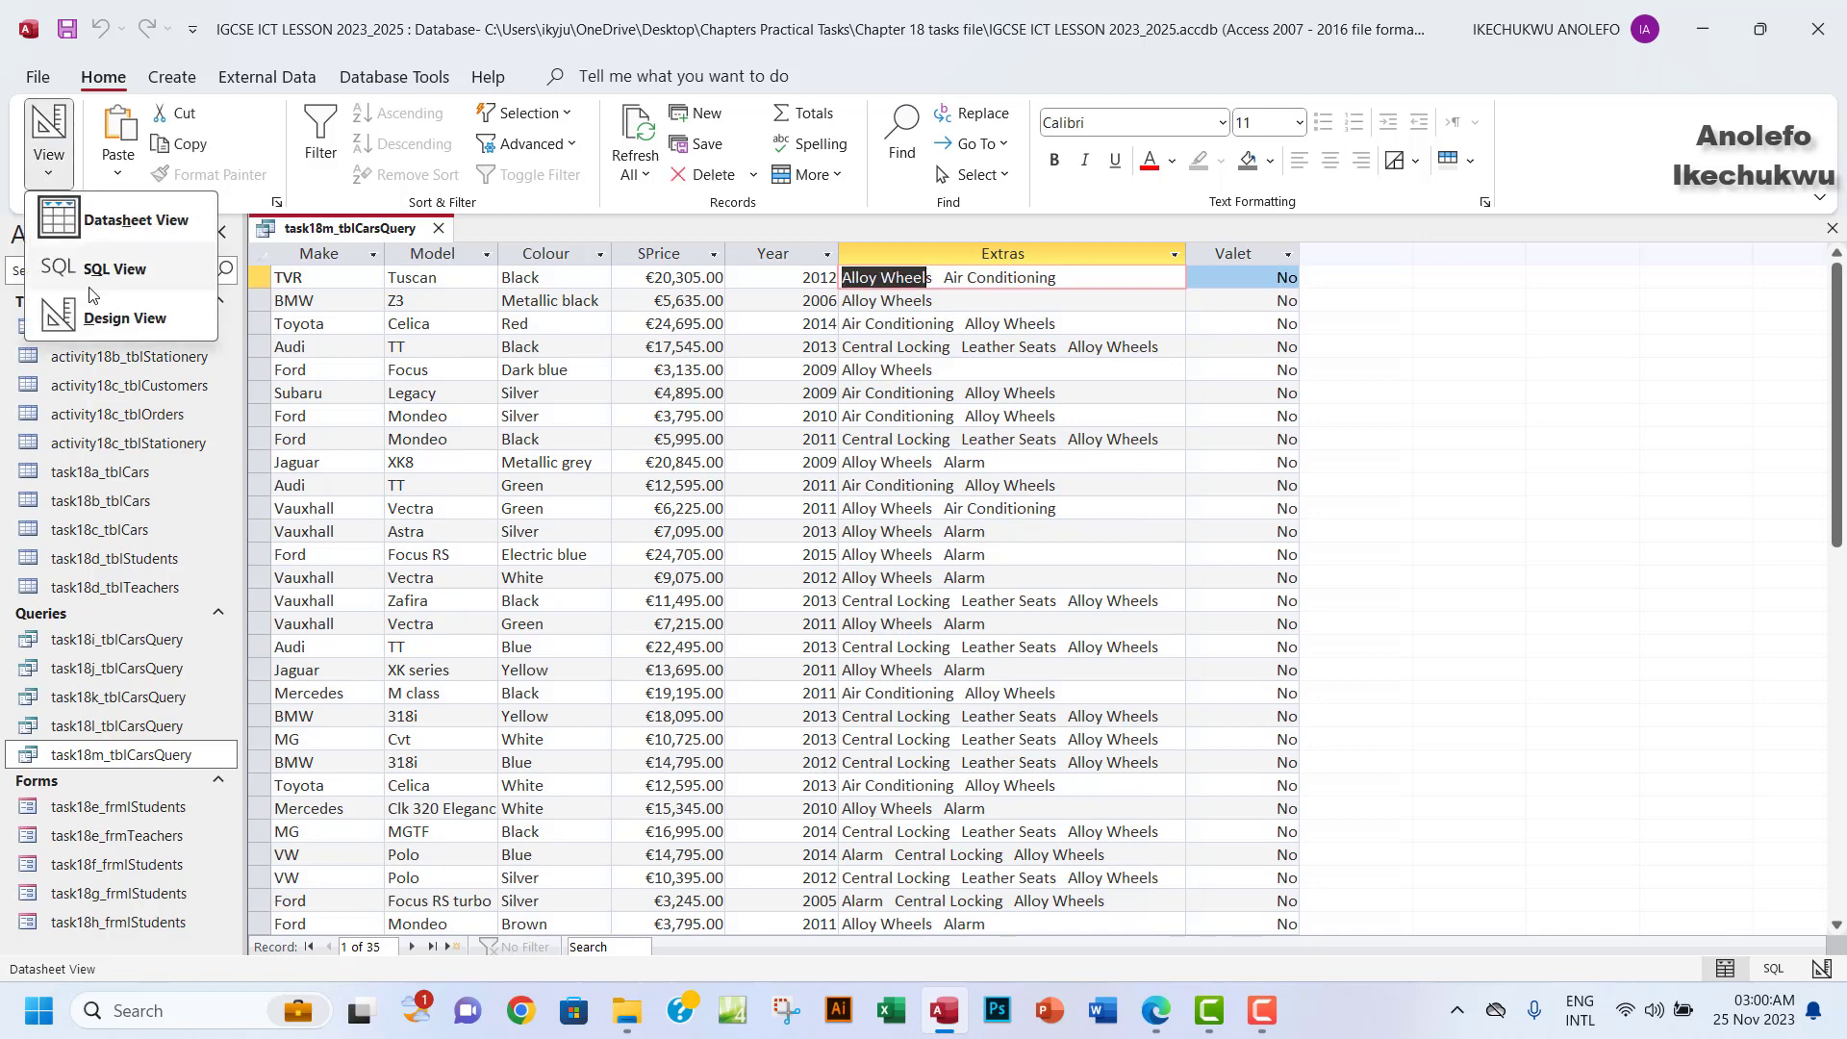
click(106, 313)
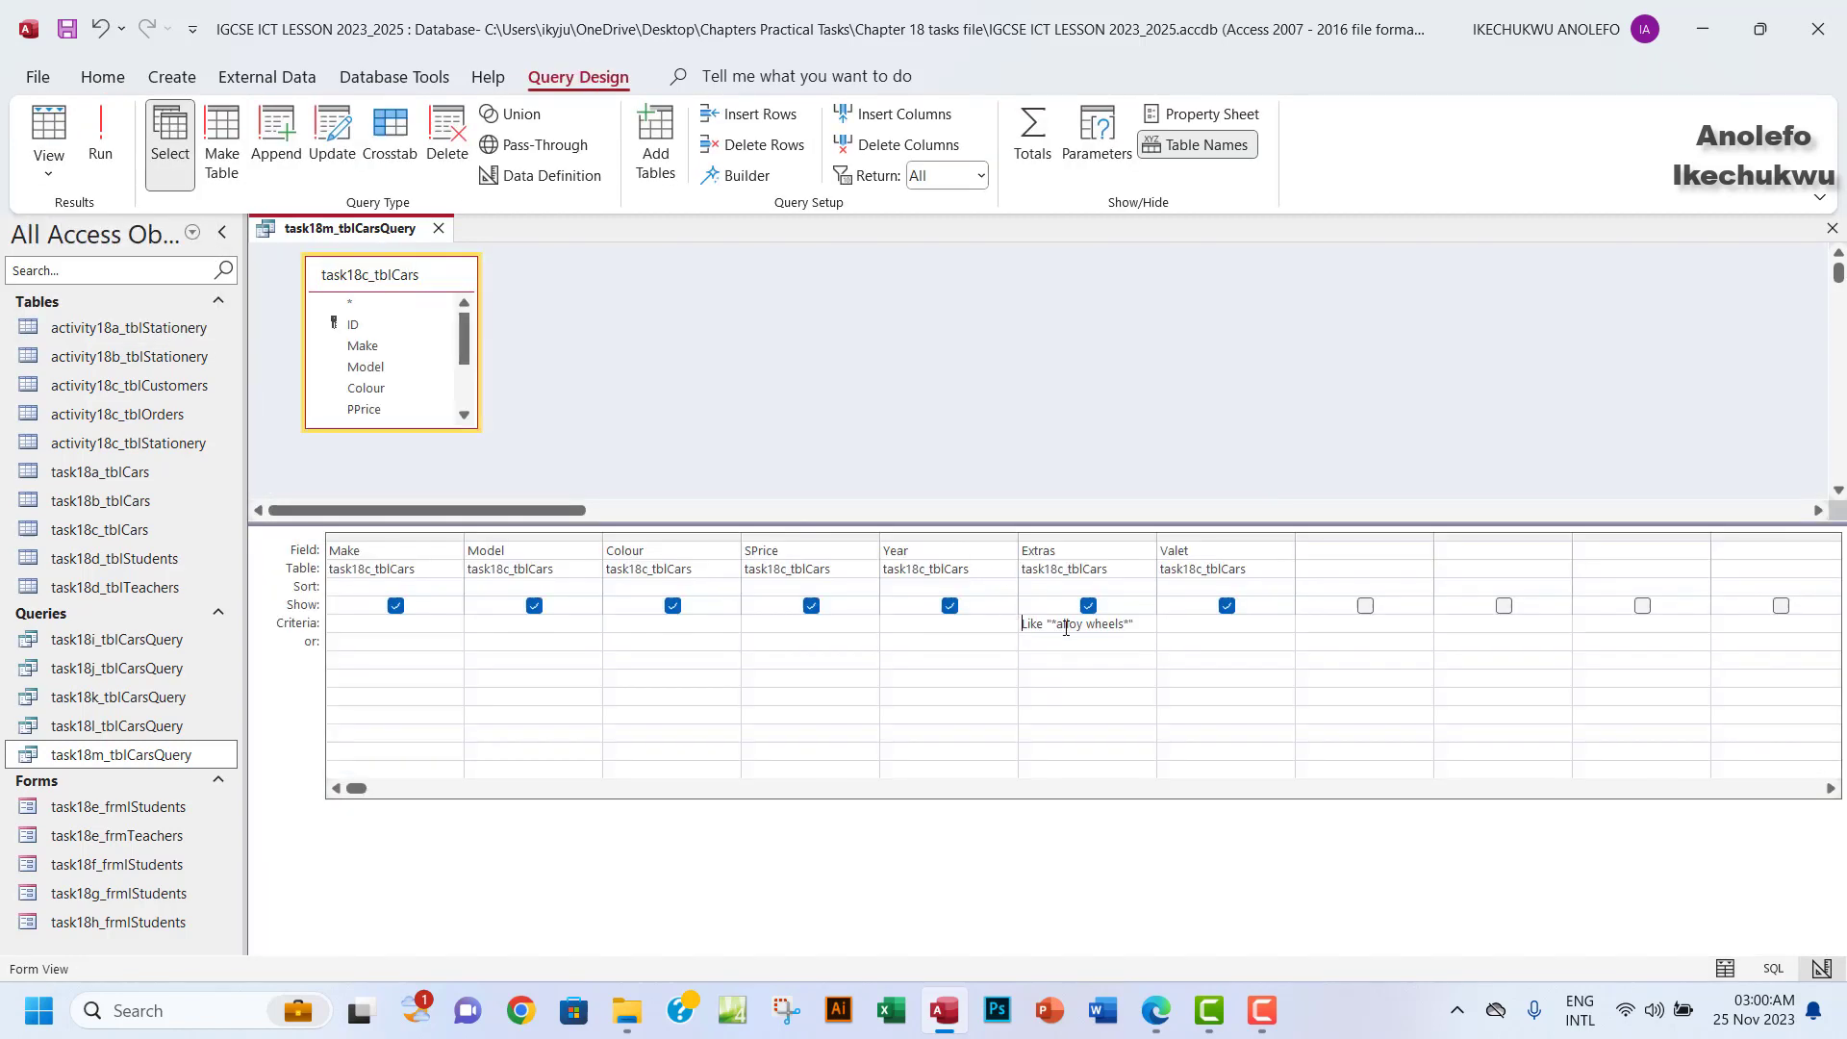
click(1054, 626)
click(1122, 625)
click(1124, 625)
drag(1056, 625, 1129, 625)
drag(1056, 625, 1121, 624)
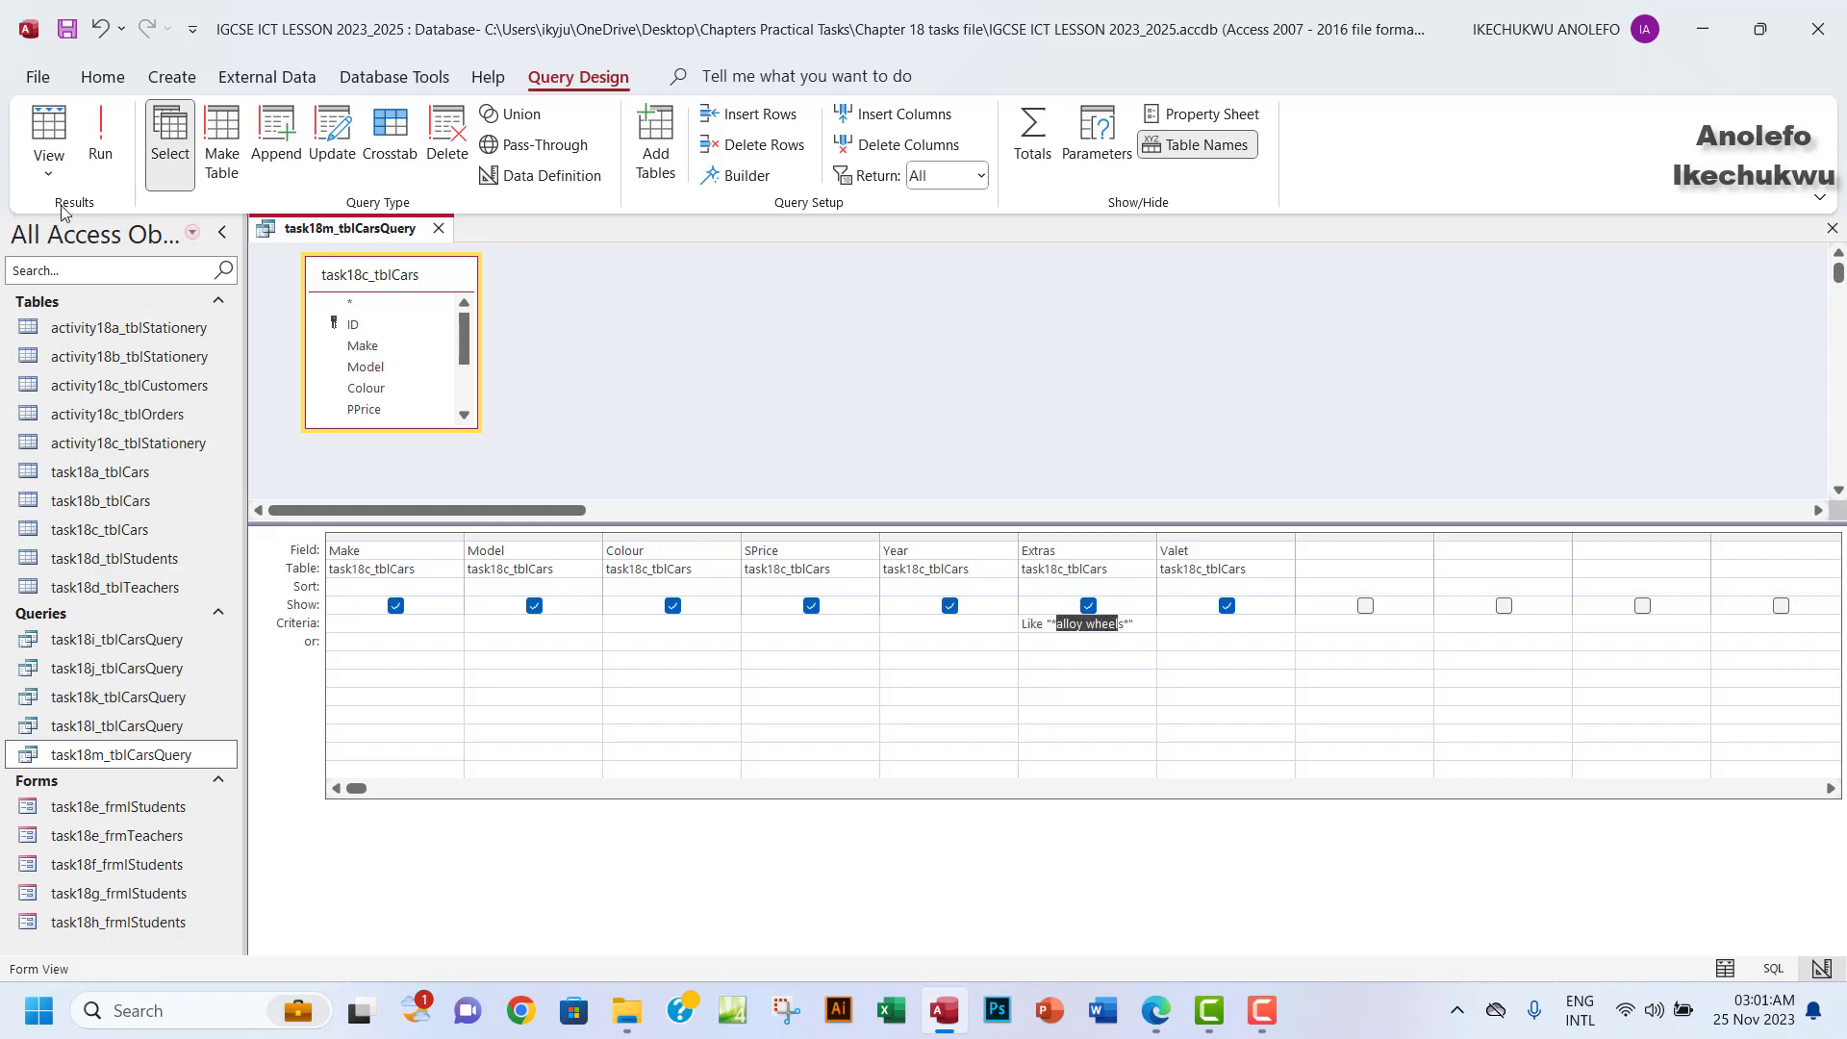
click(100, 135)
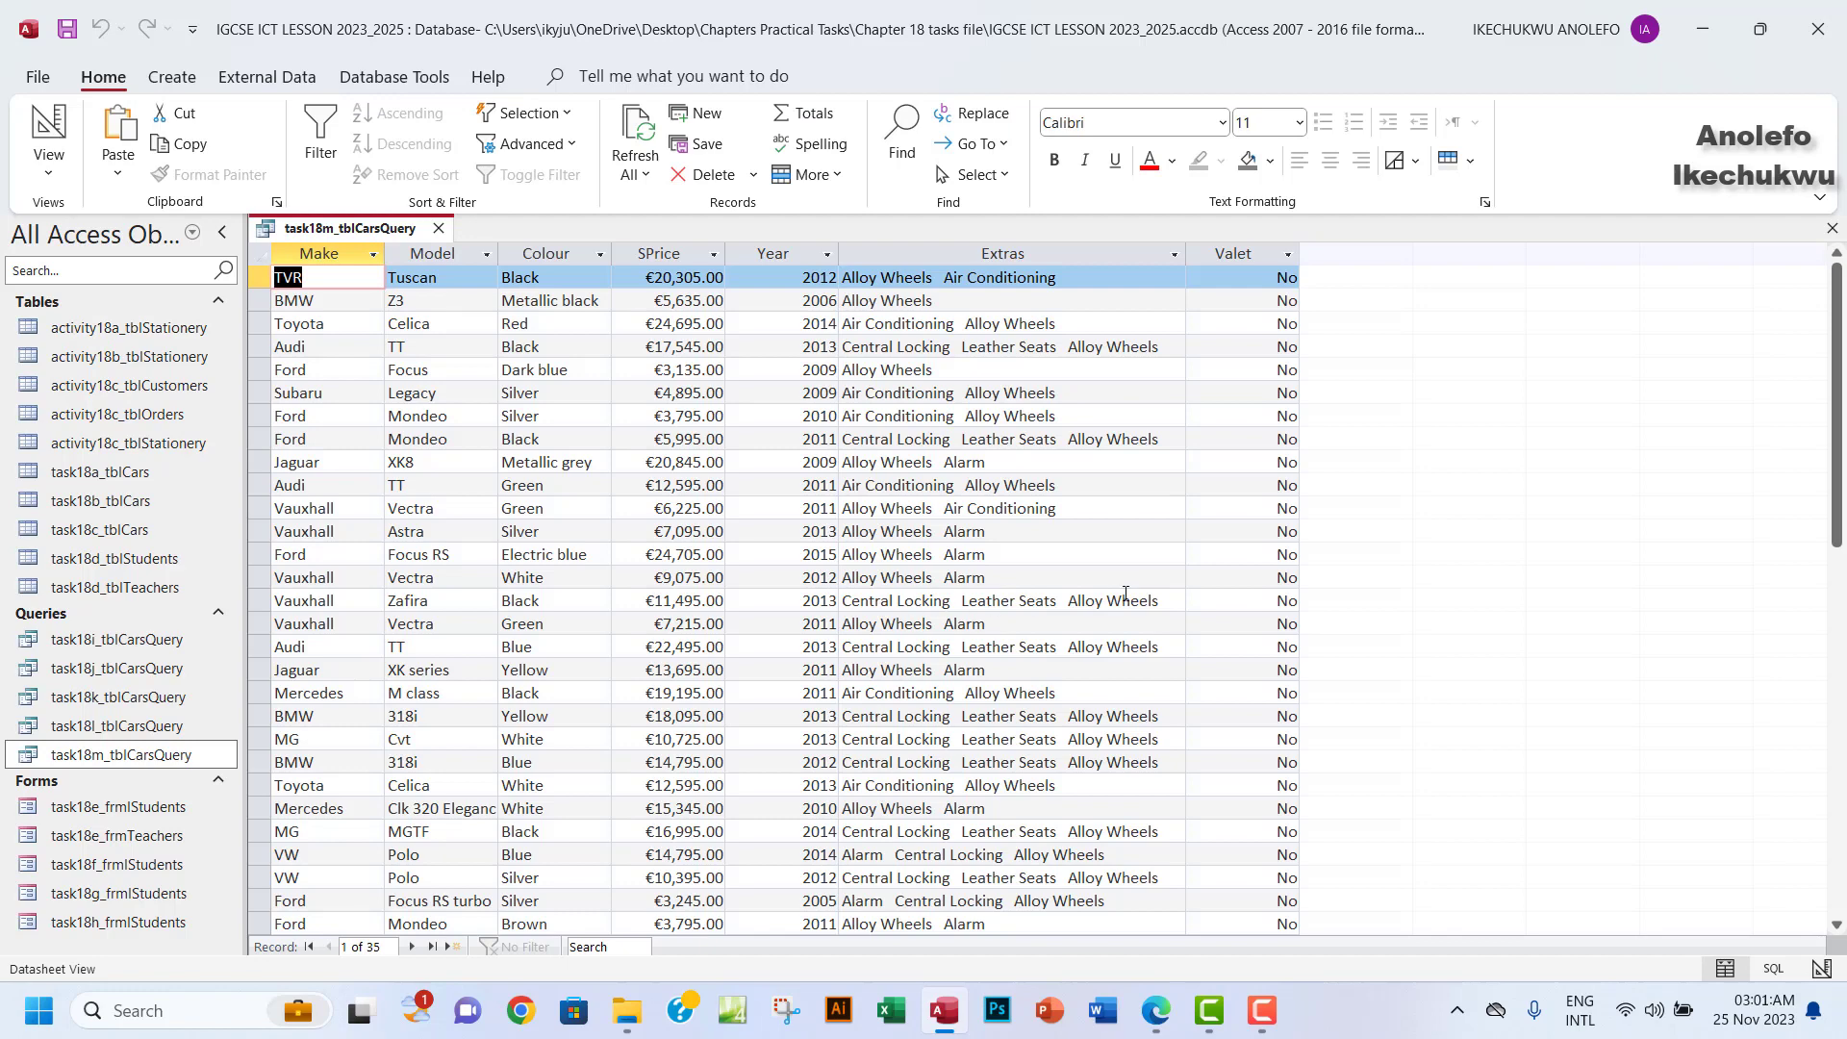
Check Alloy Wheels in the Zafira and Ford Focus RS records and scroll the 35 results.
drag(1076, 603, 852, 601)
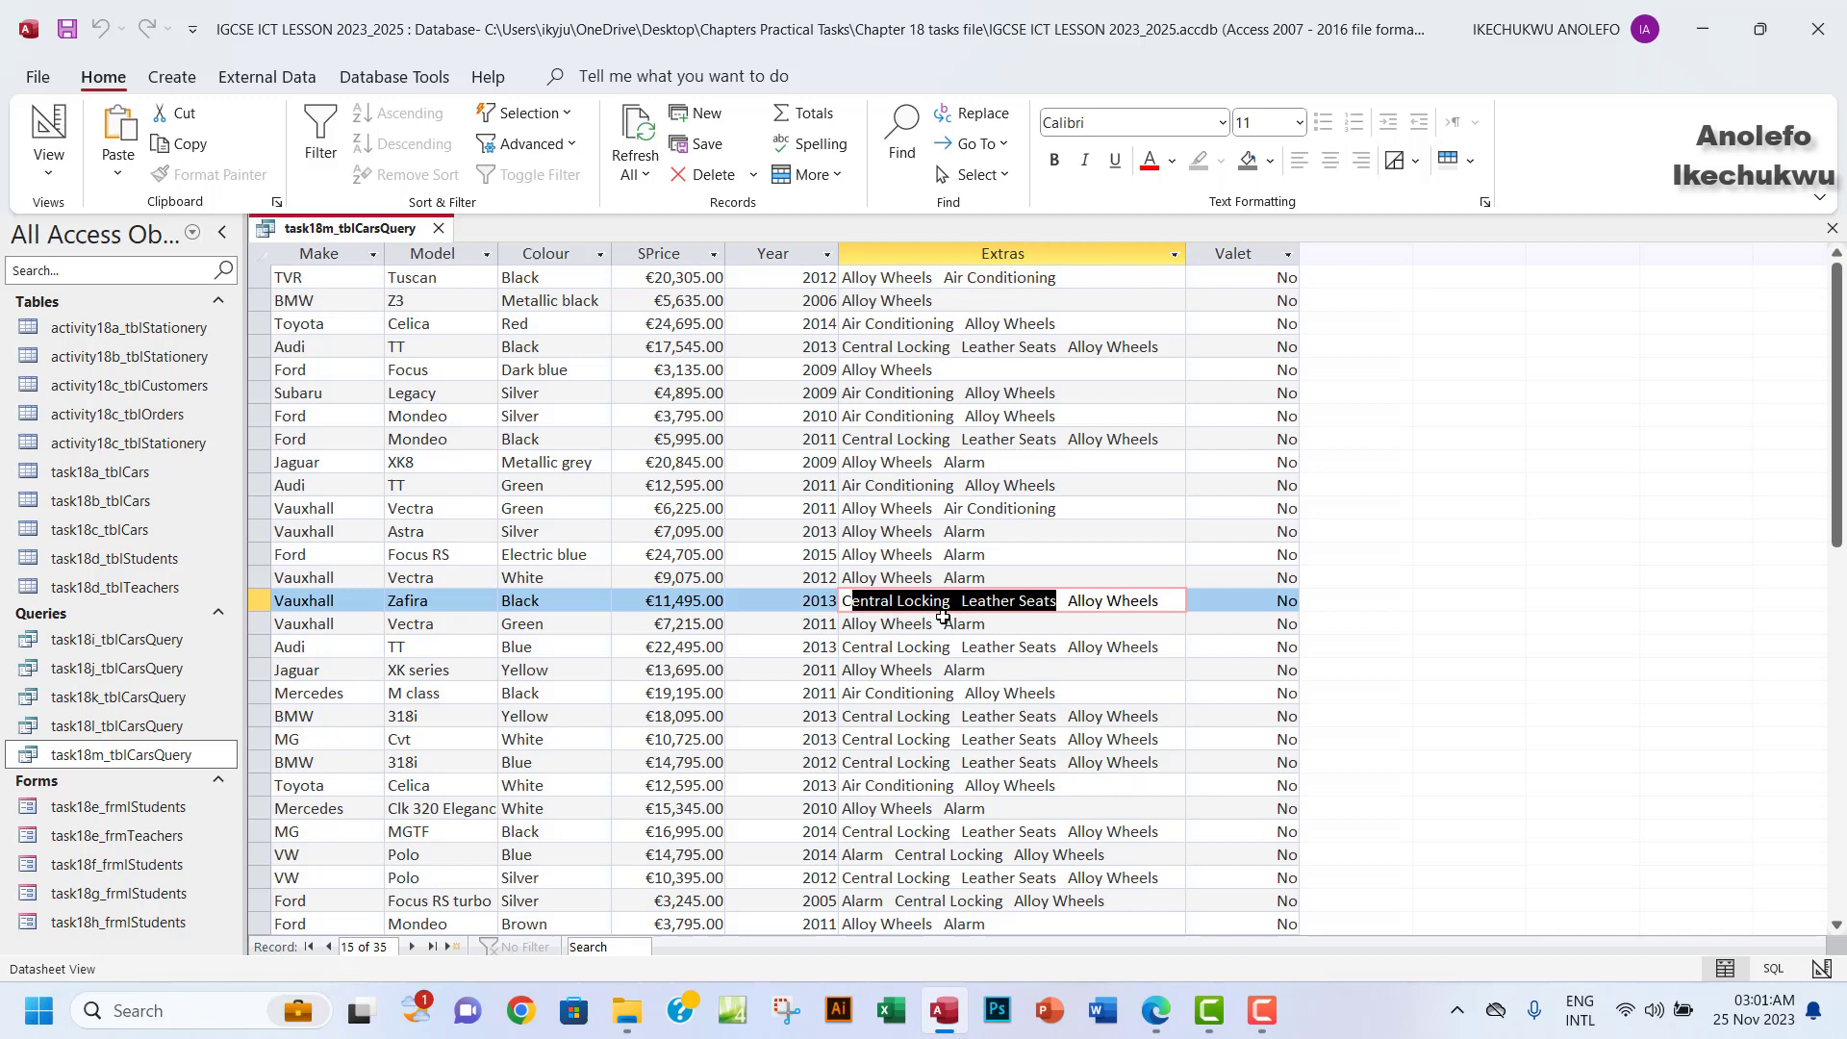
drag(935, 555, 832, 558)
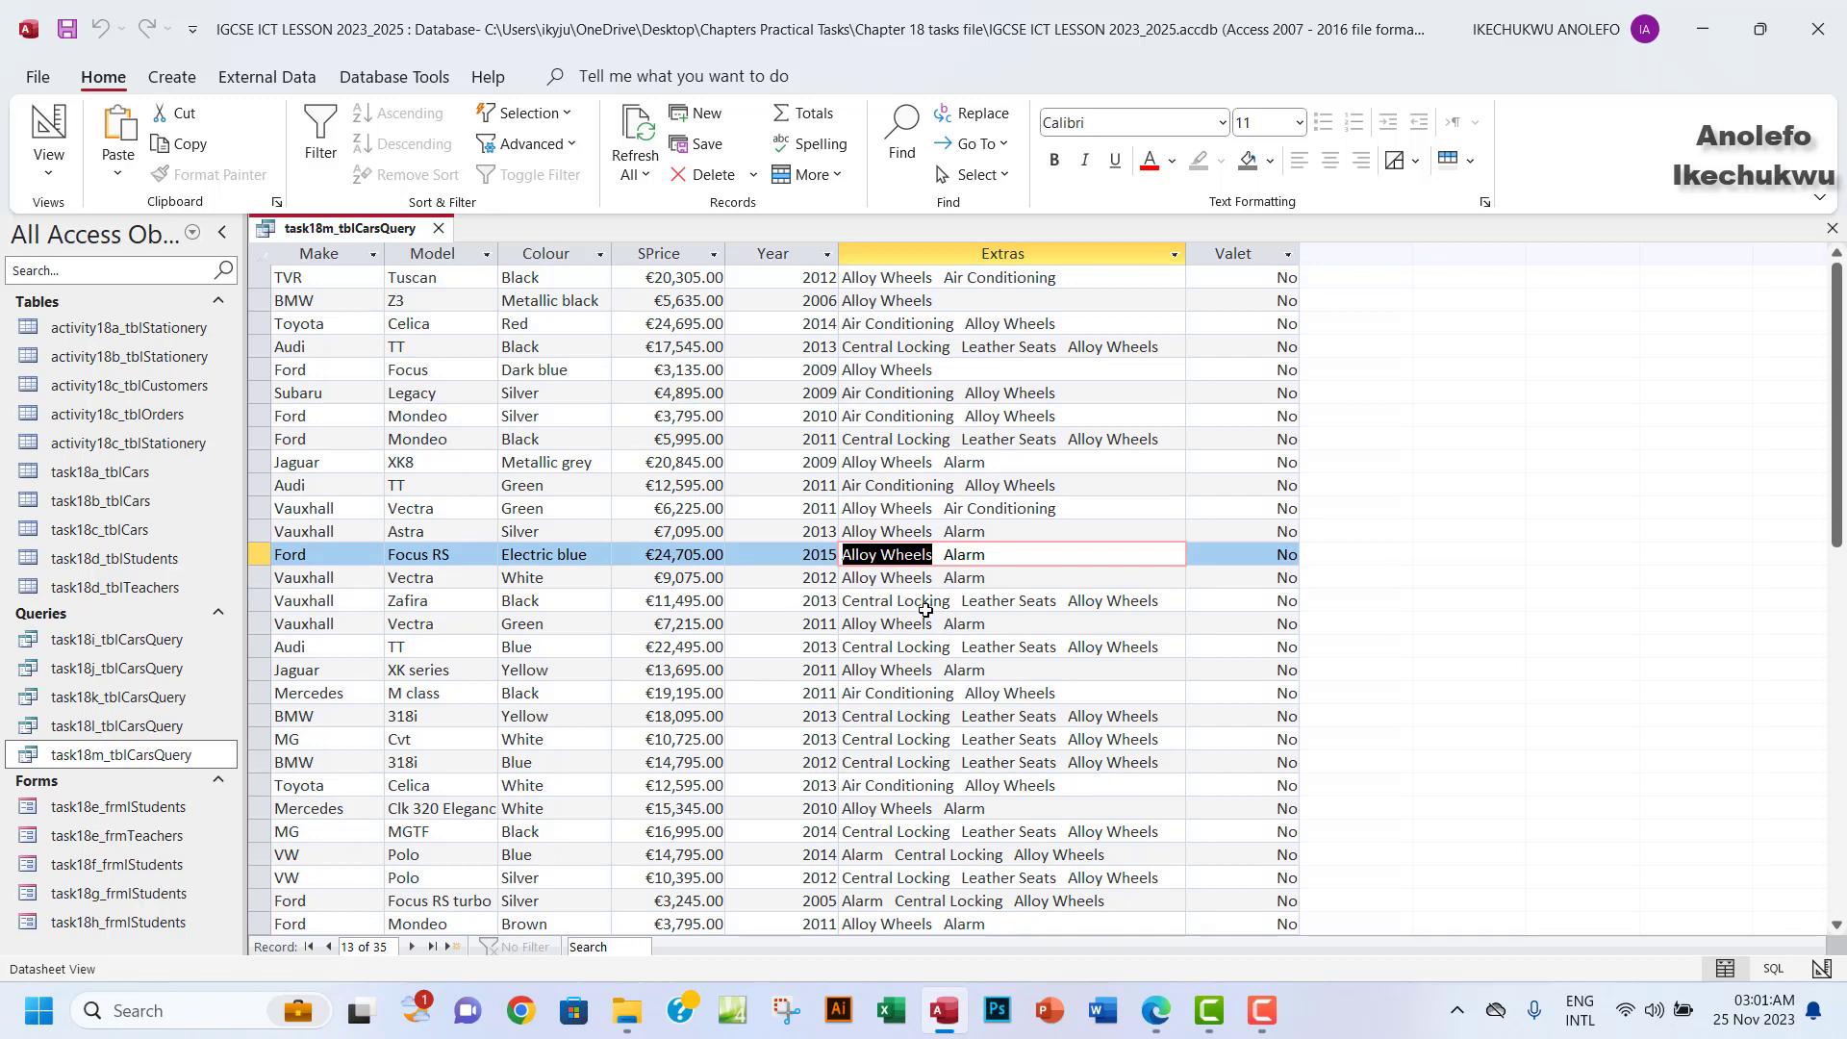
scroll(1024, 724, down, 2)
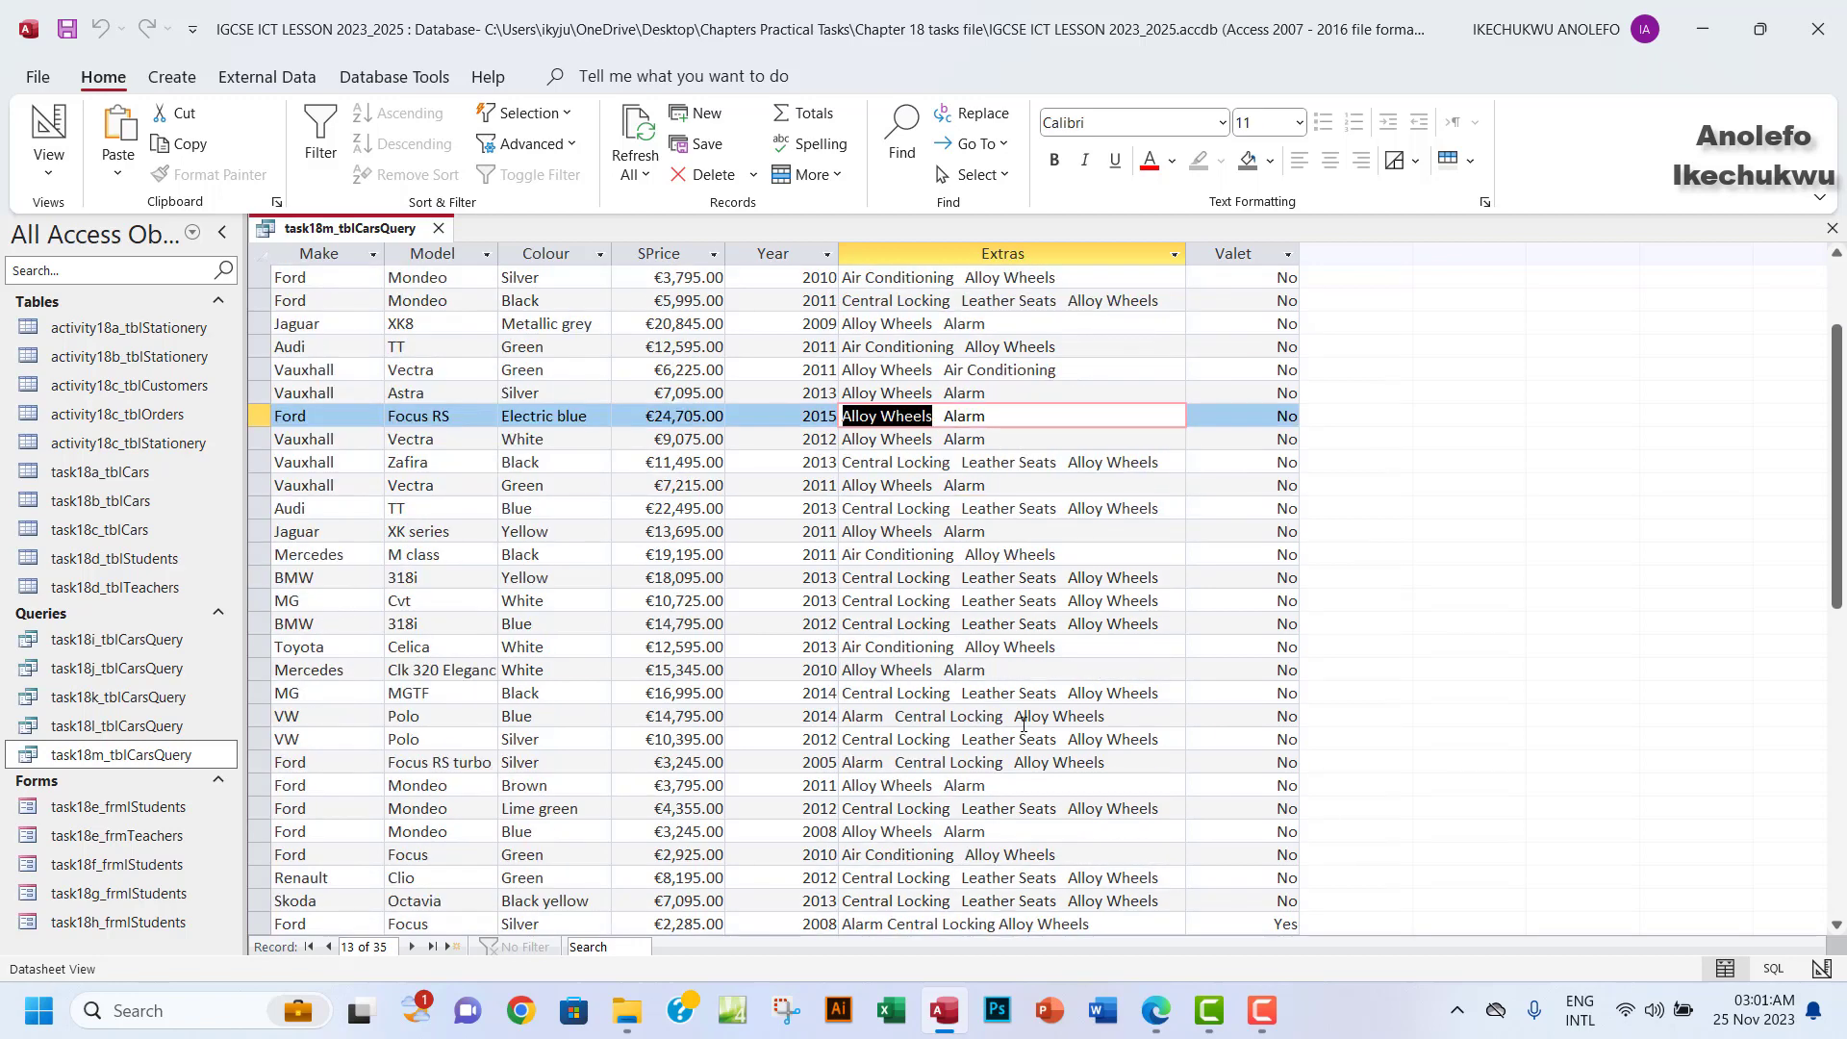
scroll(1024, 724, up, 2)
Replace the Extras criterion with Central* and run it, listing 17 Central Locking cars.
click(48, 173)
click(116, 313)
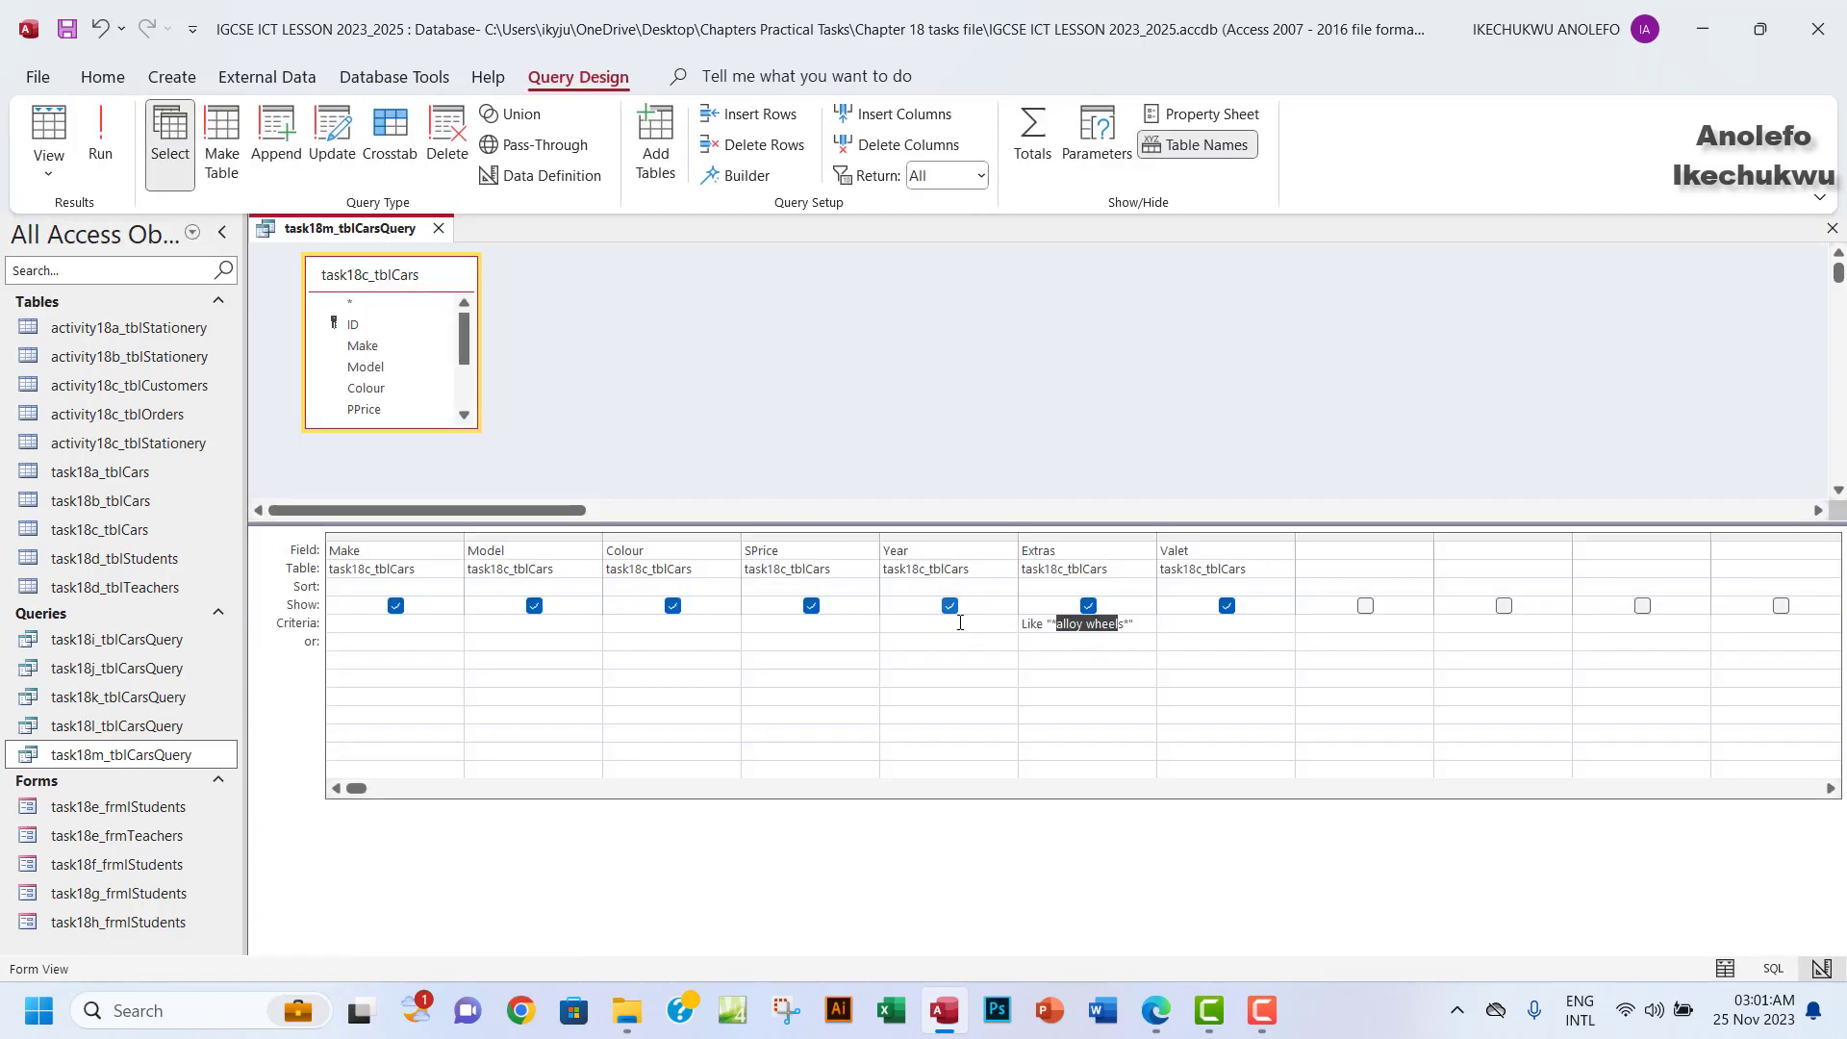
drag(1133, 623, 996, 630)
text(C)
key(BackSpace)
text(Cenr)
text(tral)
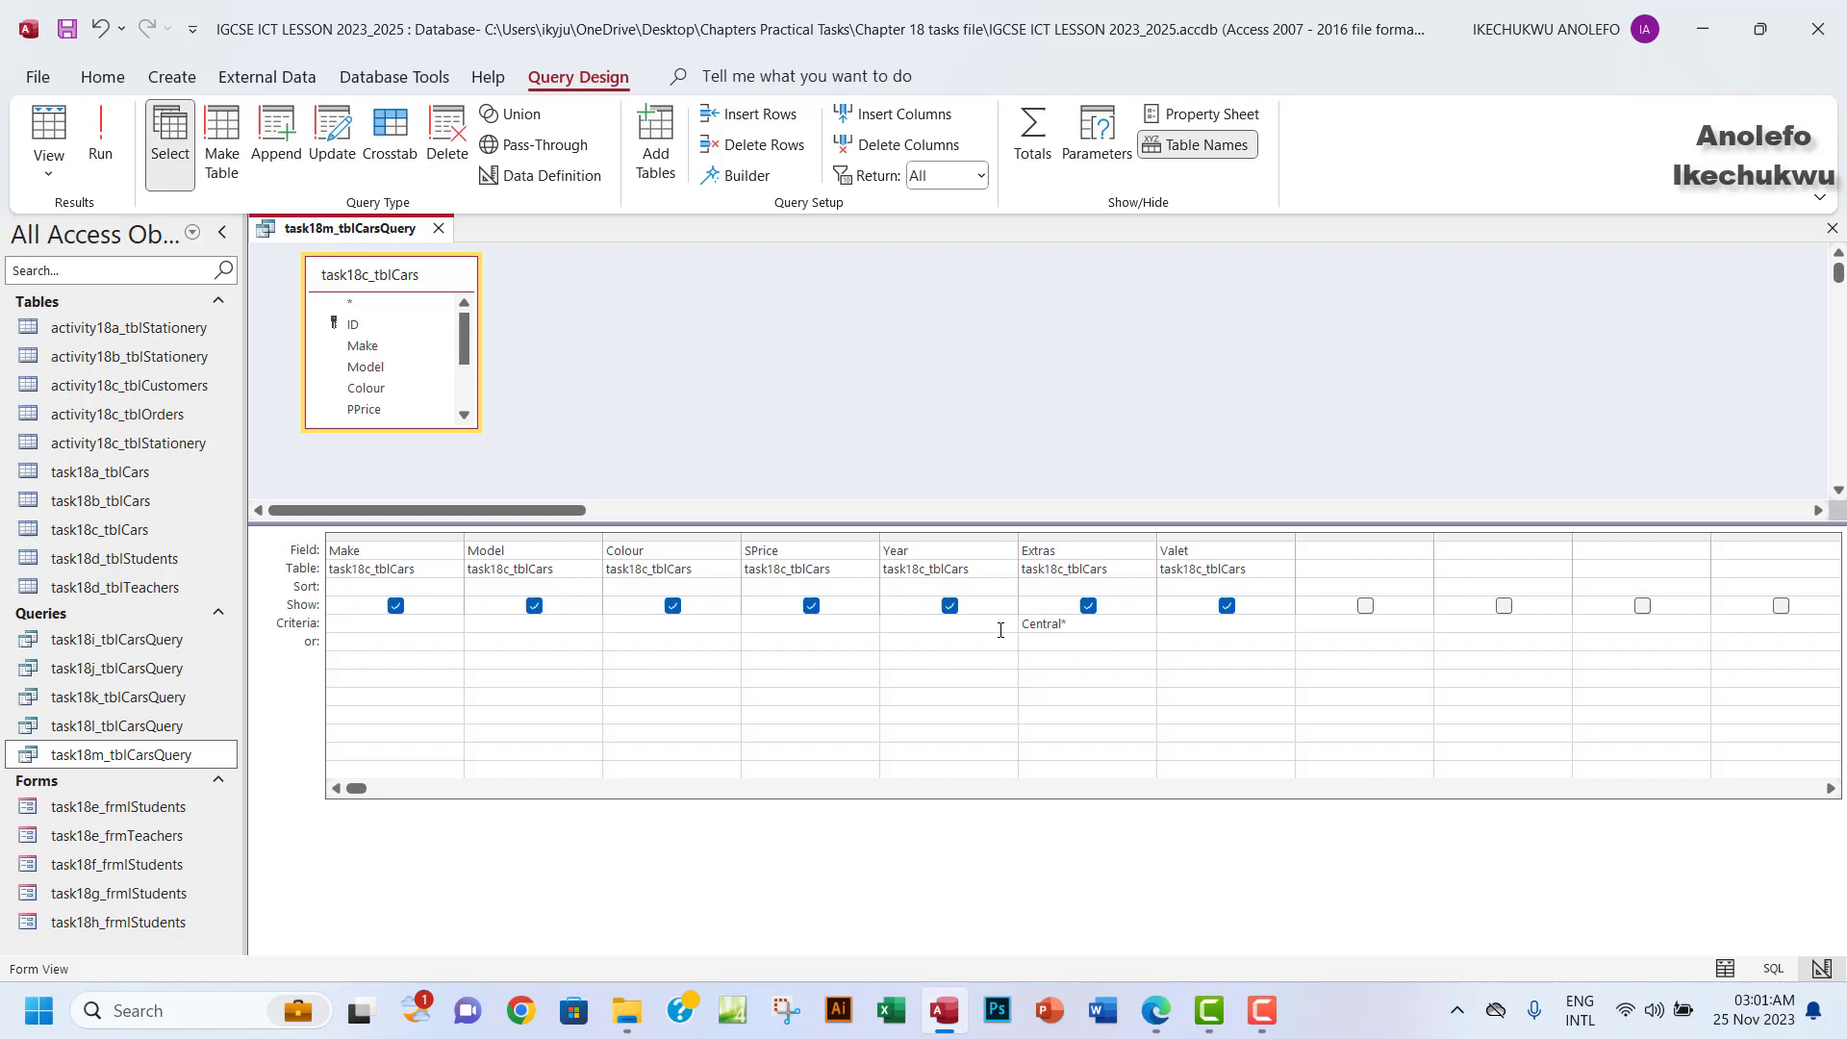
drag(1022, 625, 1061, 625)
click(1062, 625)
click(1083, 627)
click(100, 135)
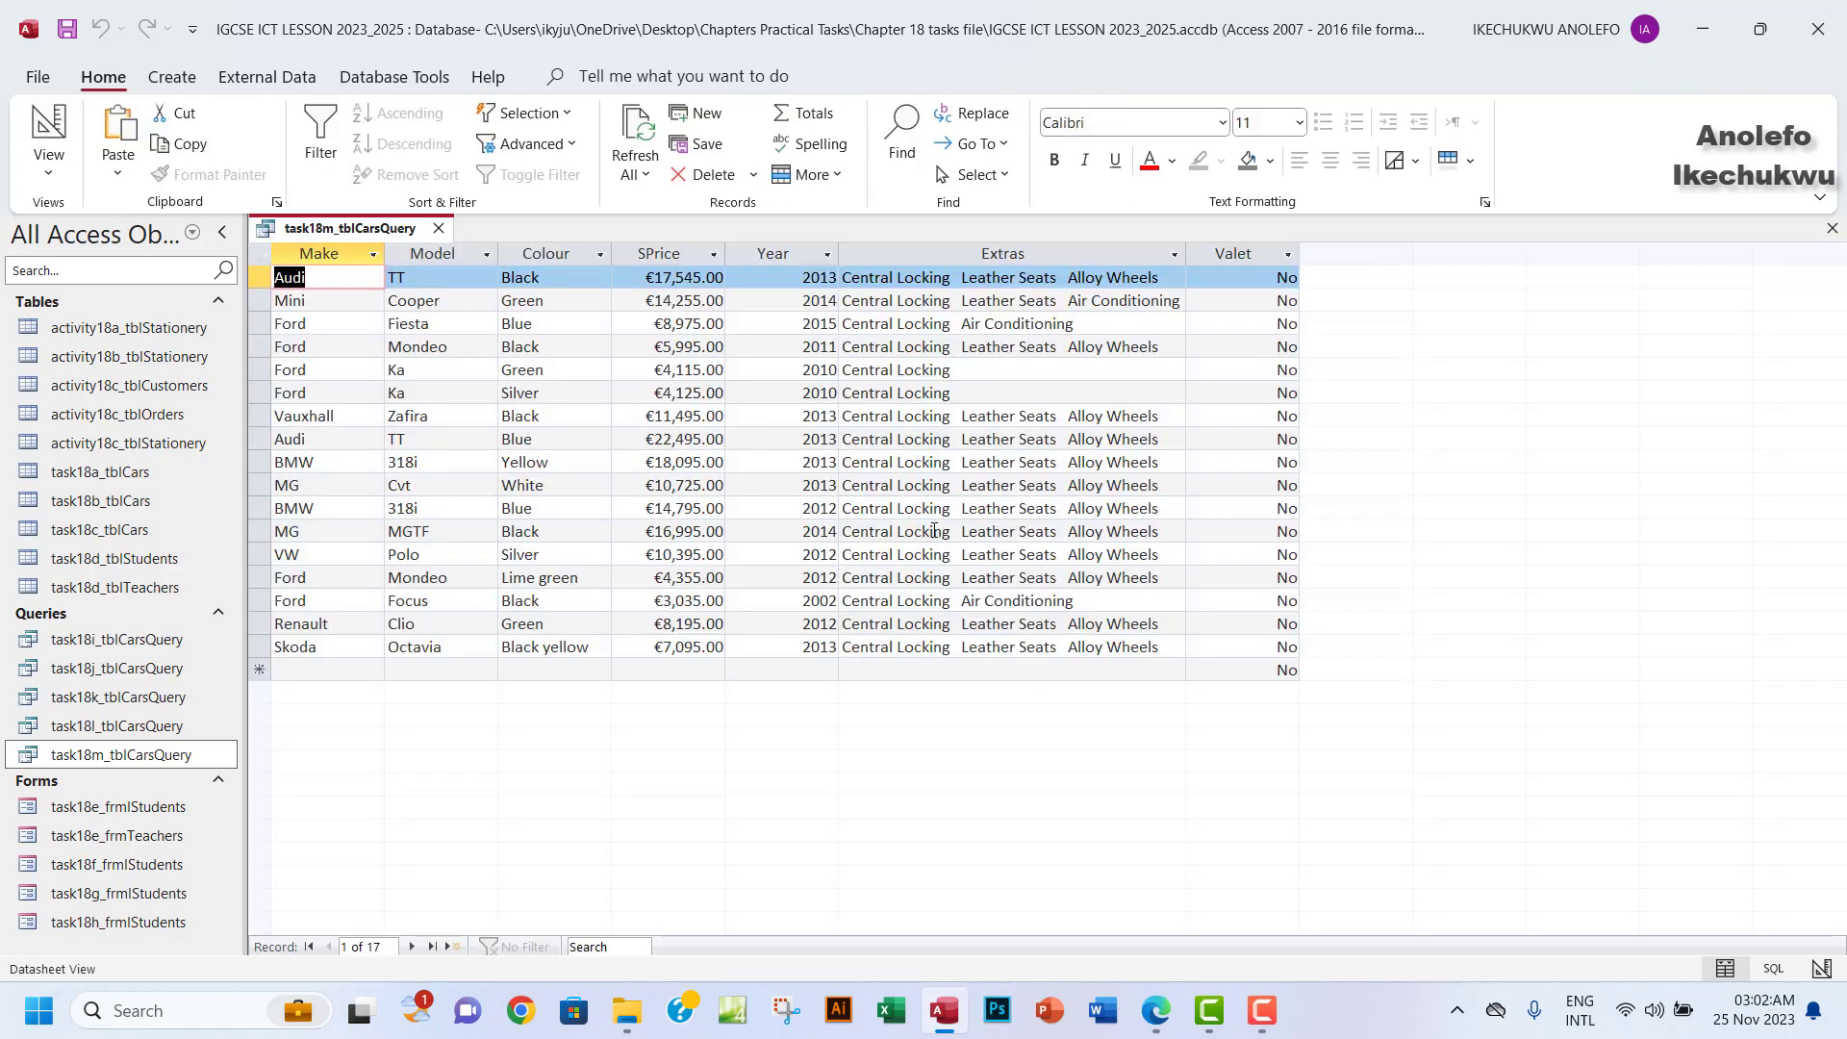
click(910, 253)
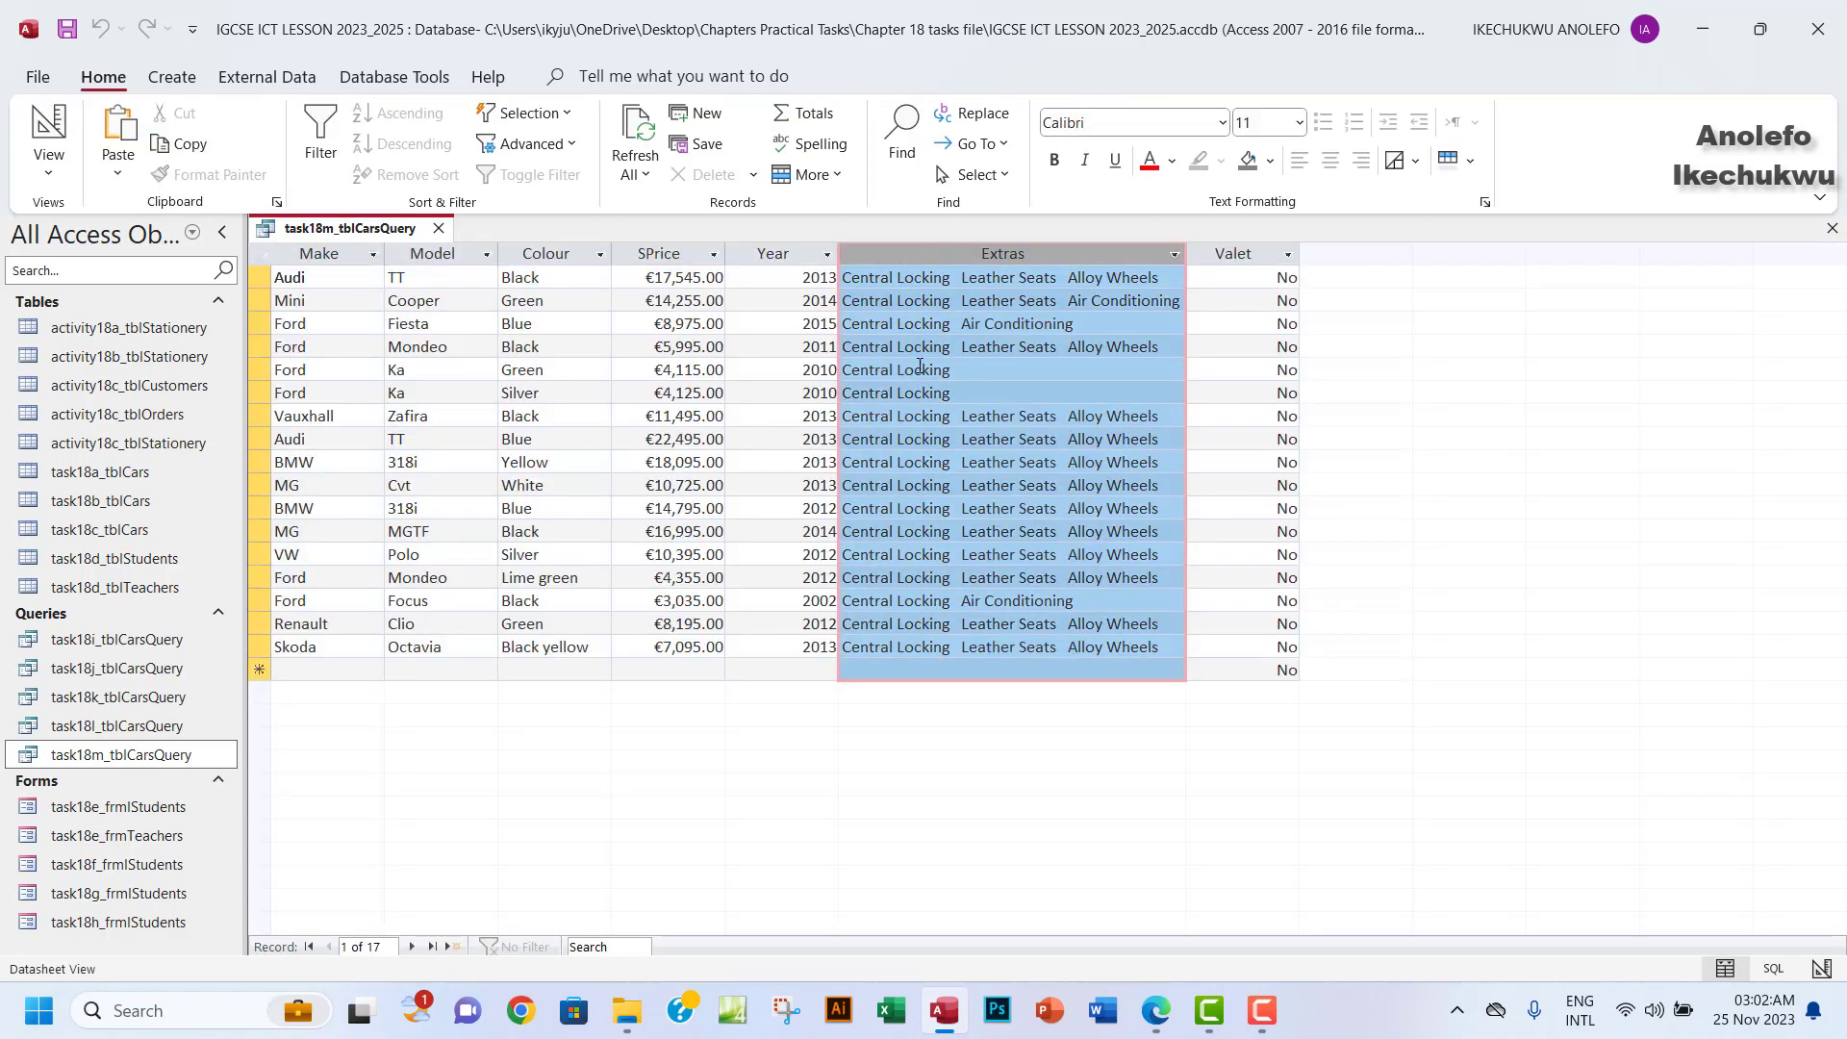
click(886, 279)
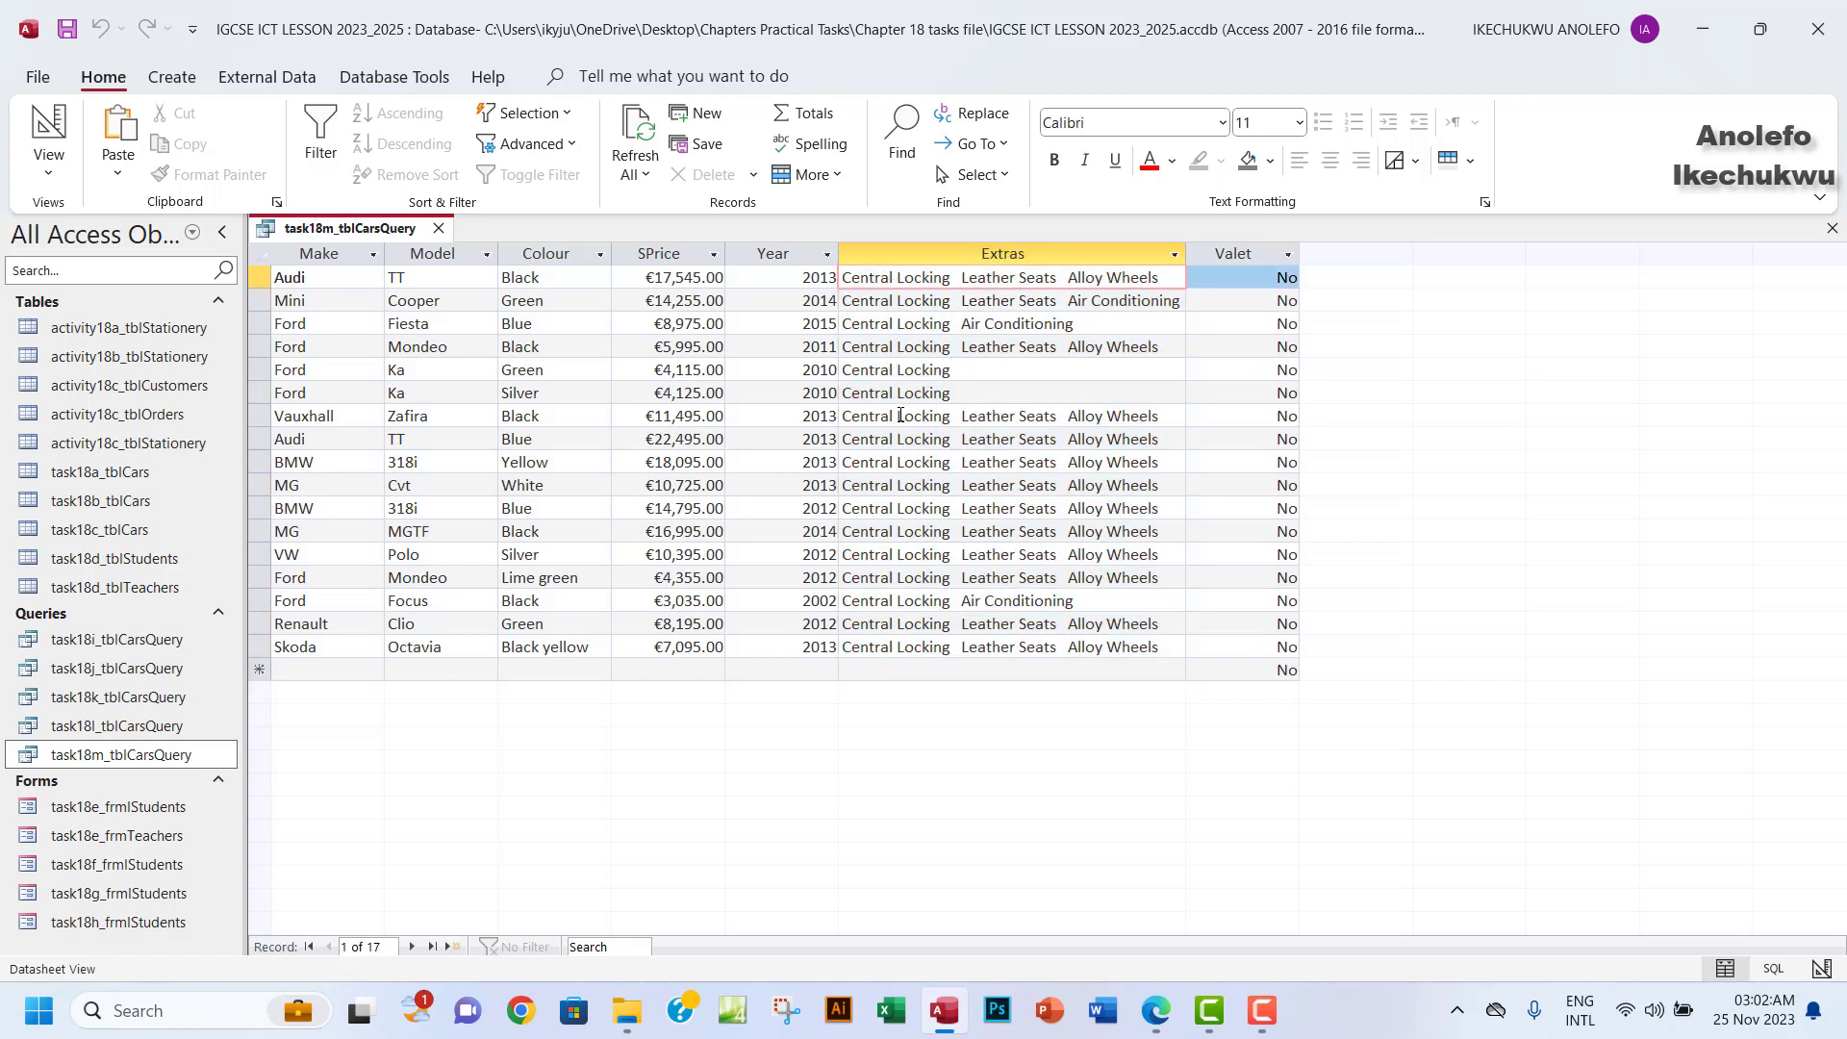
drag(901, 417, 1140, 415)
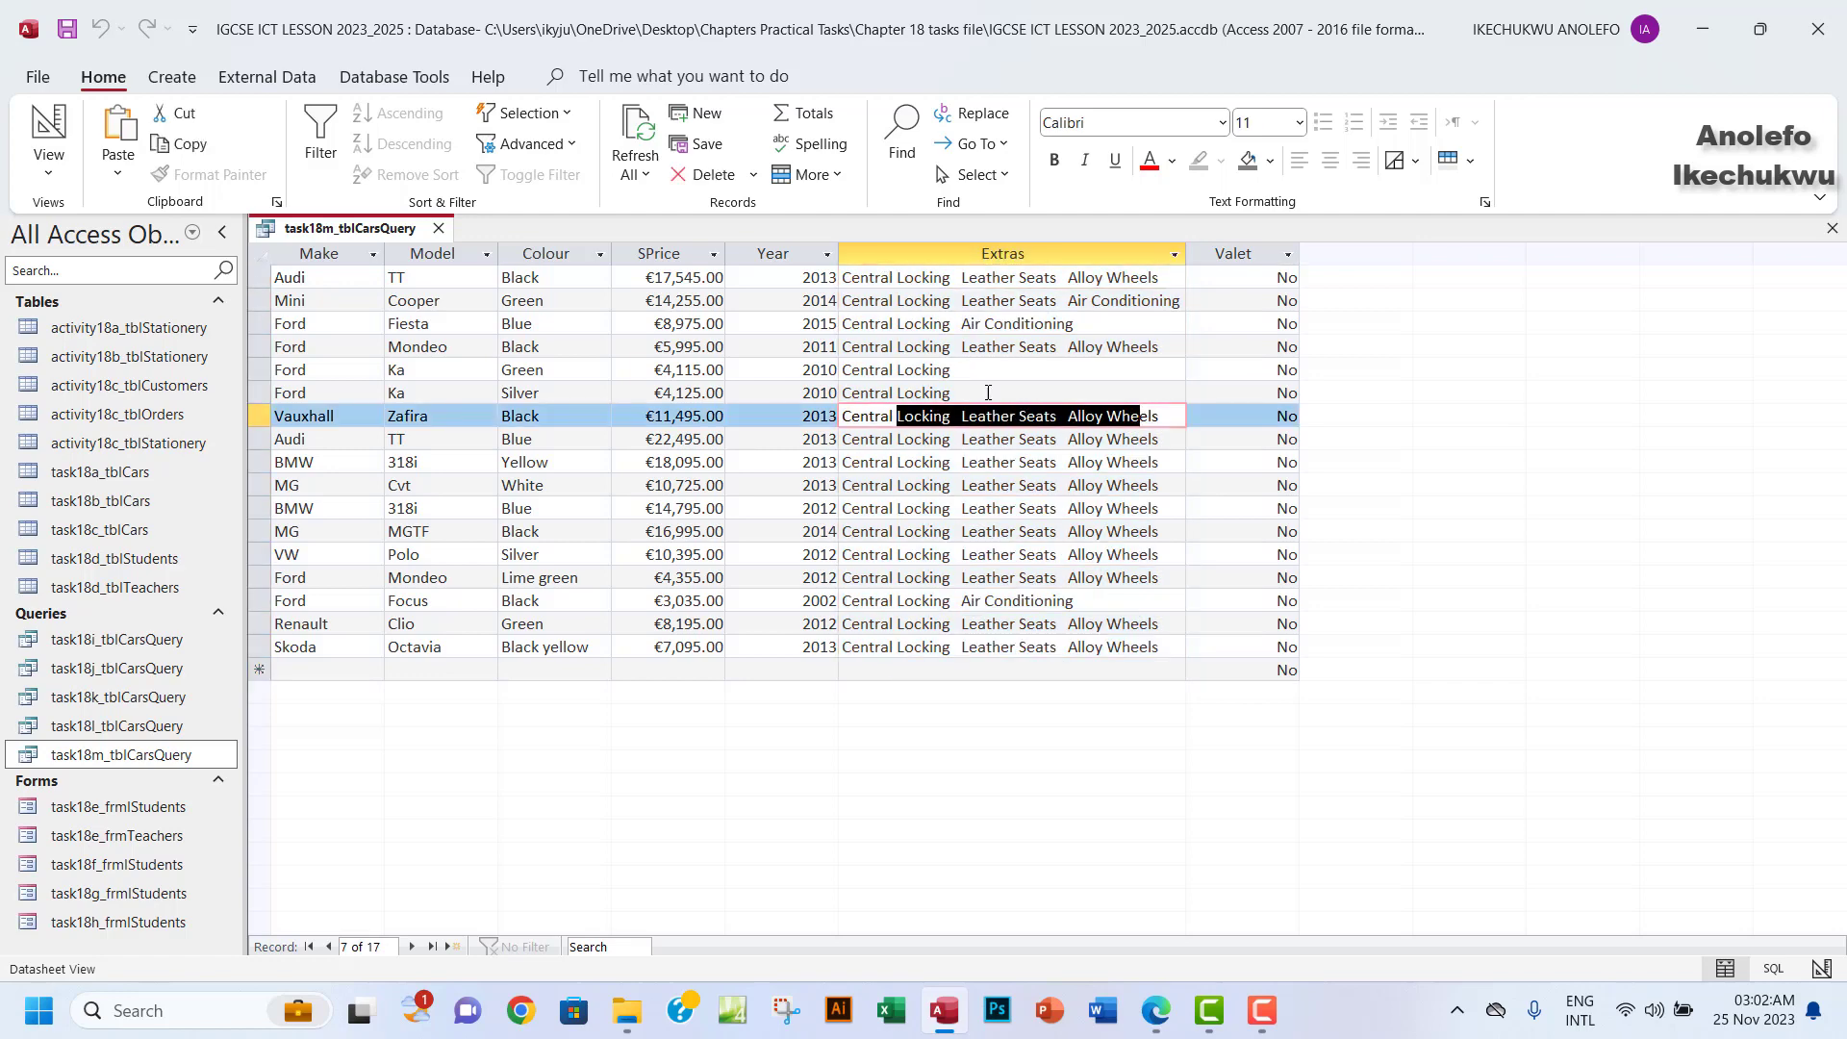
click(874, 371)
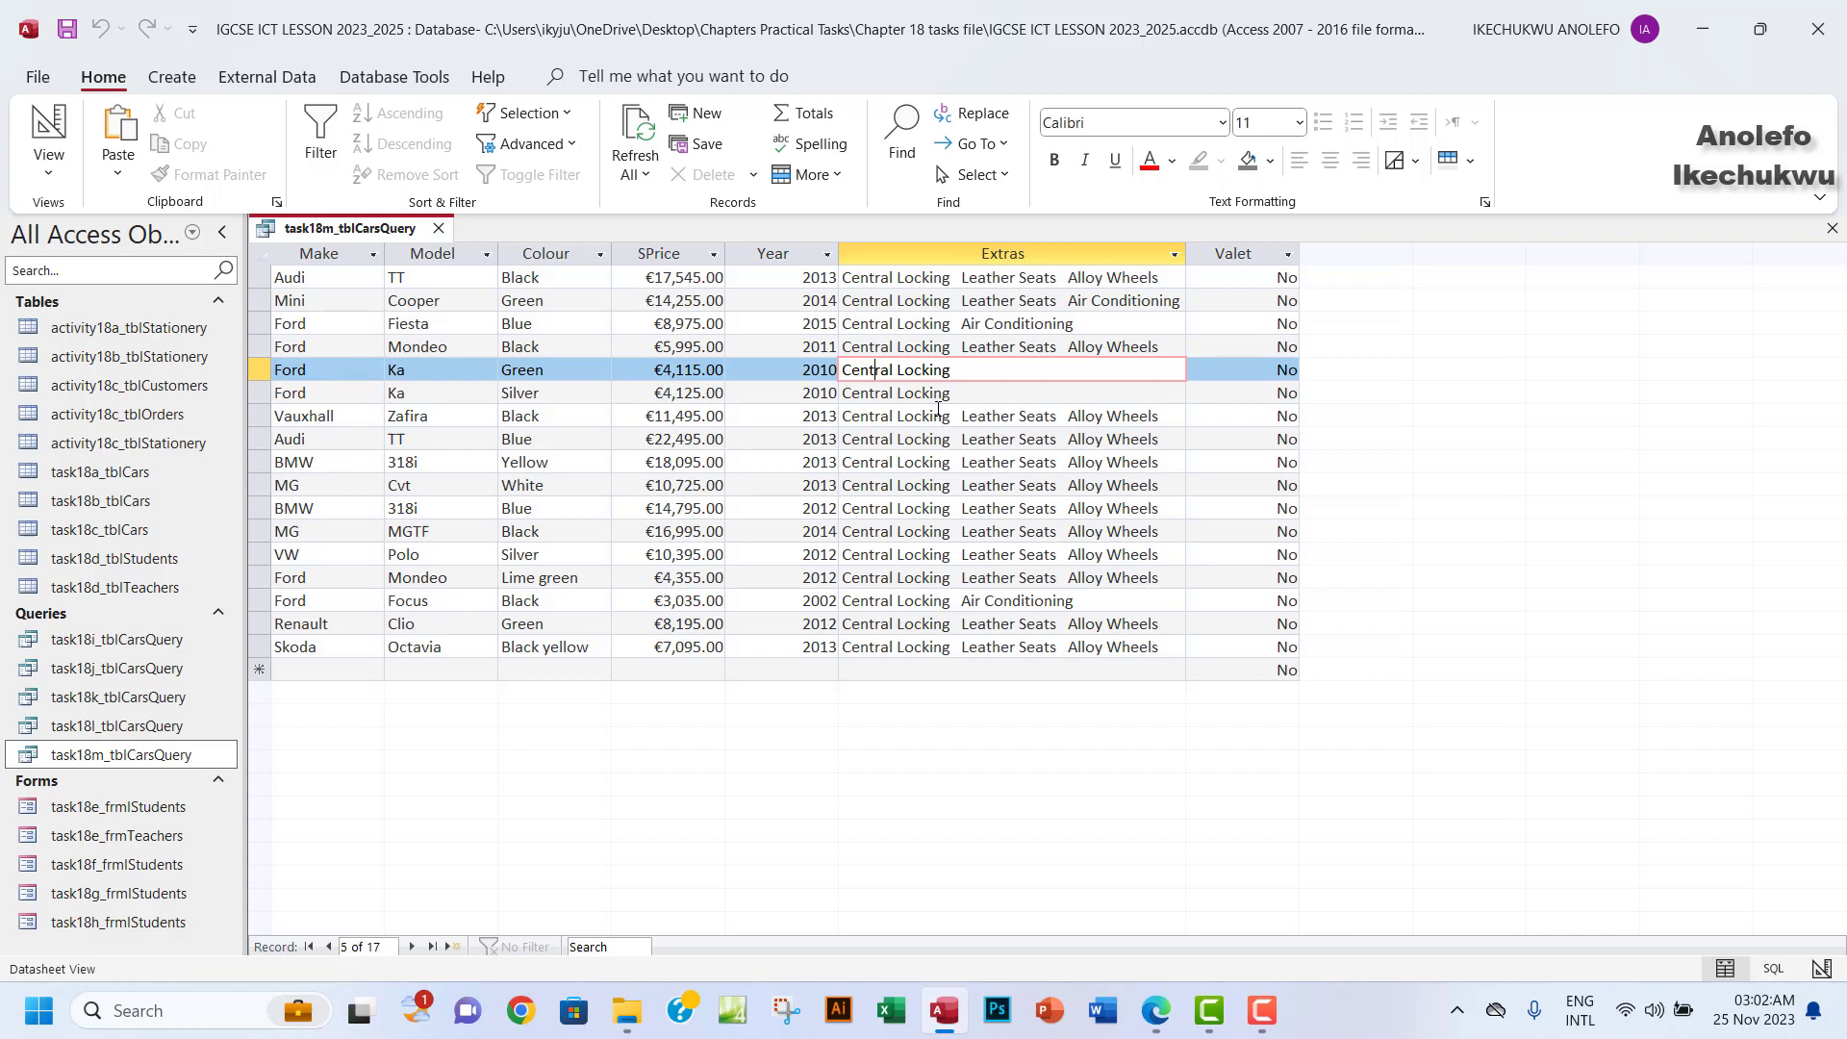
Replace the Extras criterion with *conditioning and run it, returning 22 Air Conditioning cars.
click(48, 171)
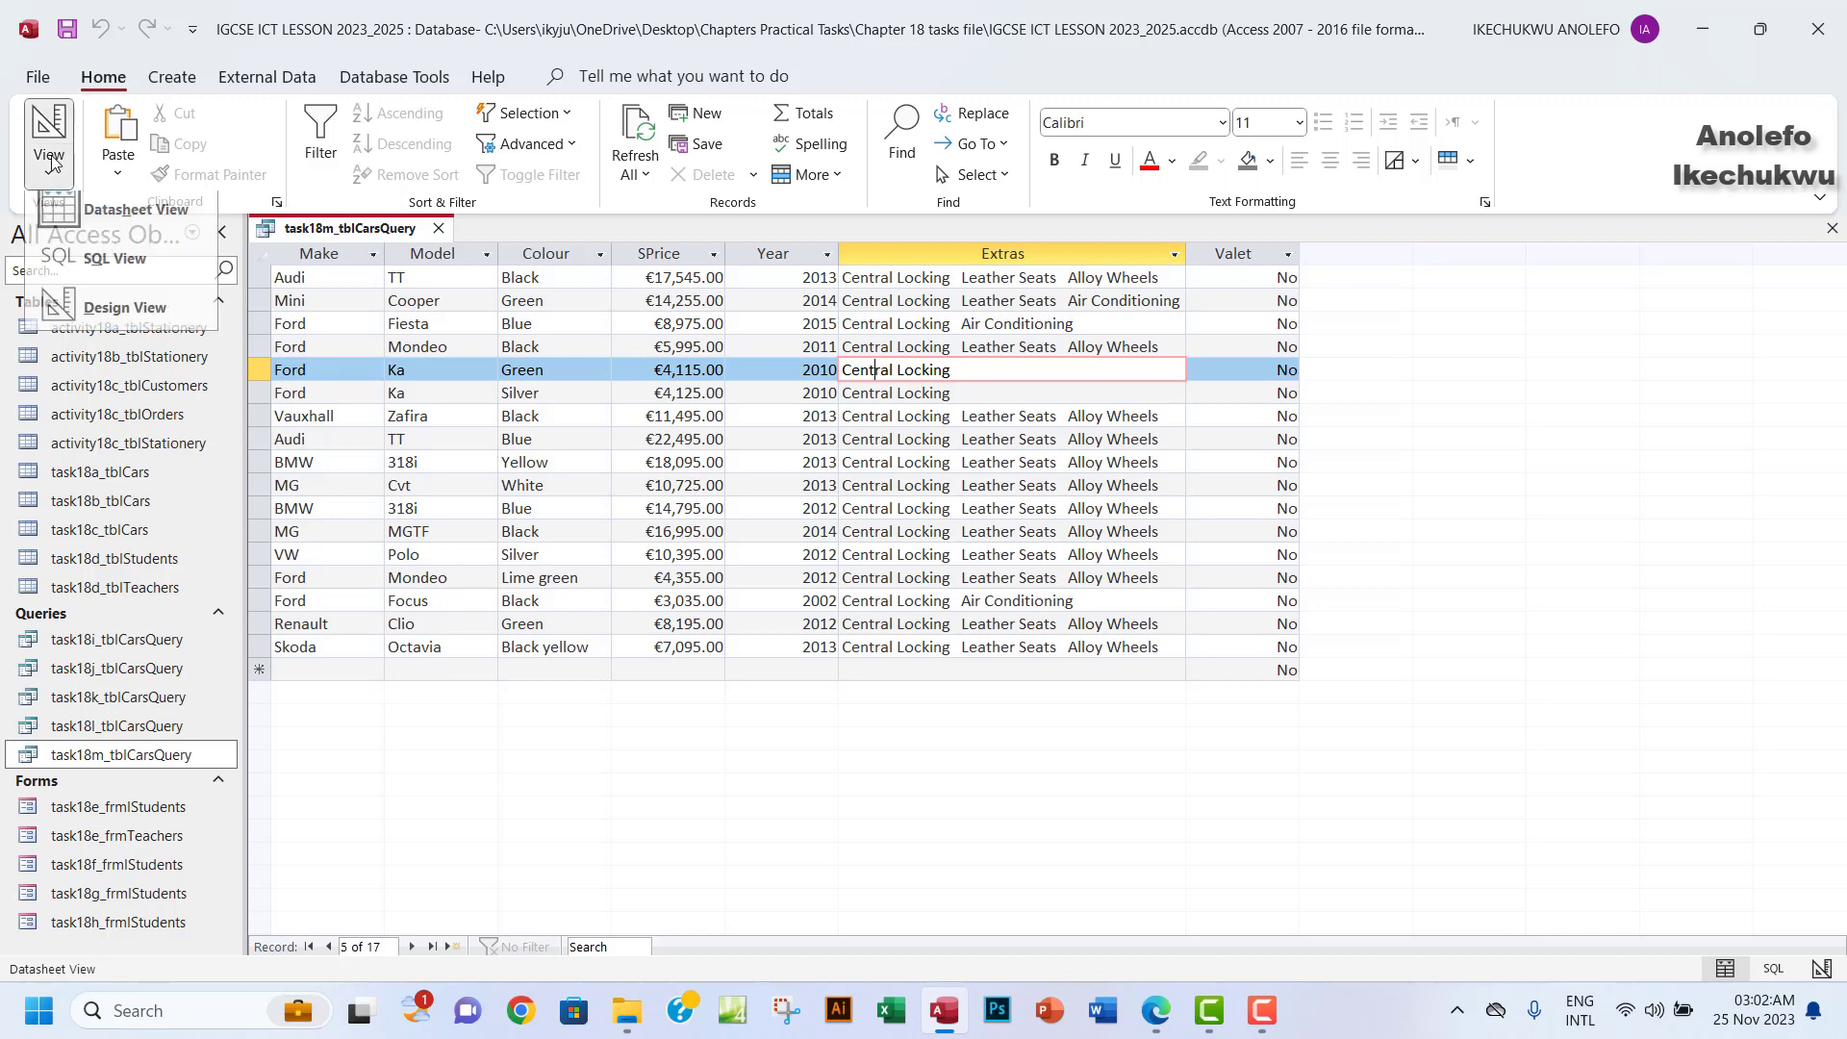
click(106, 318)
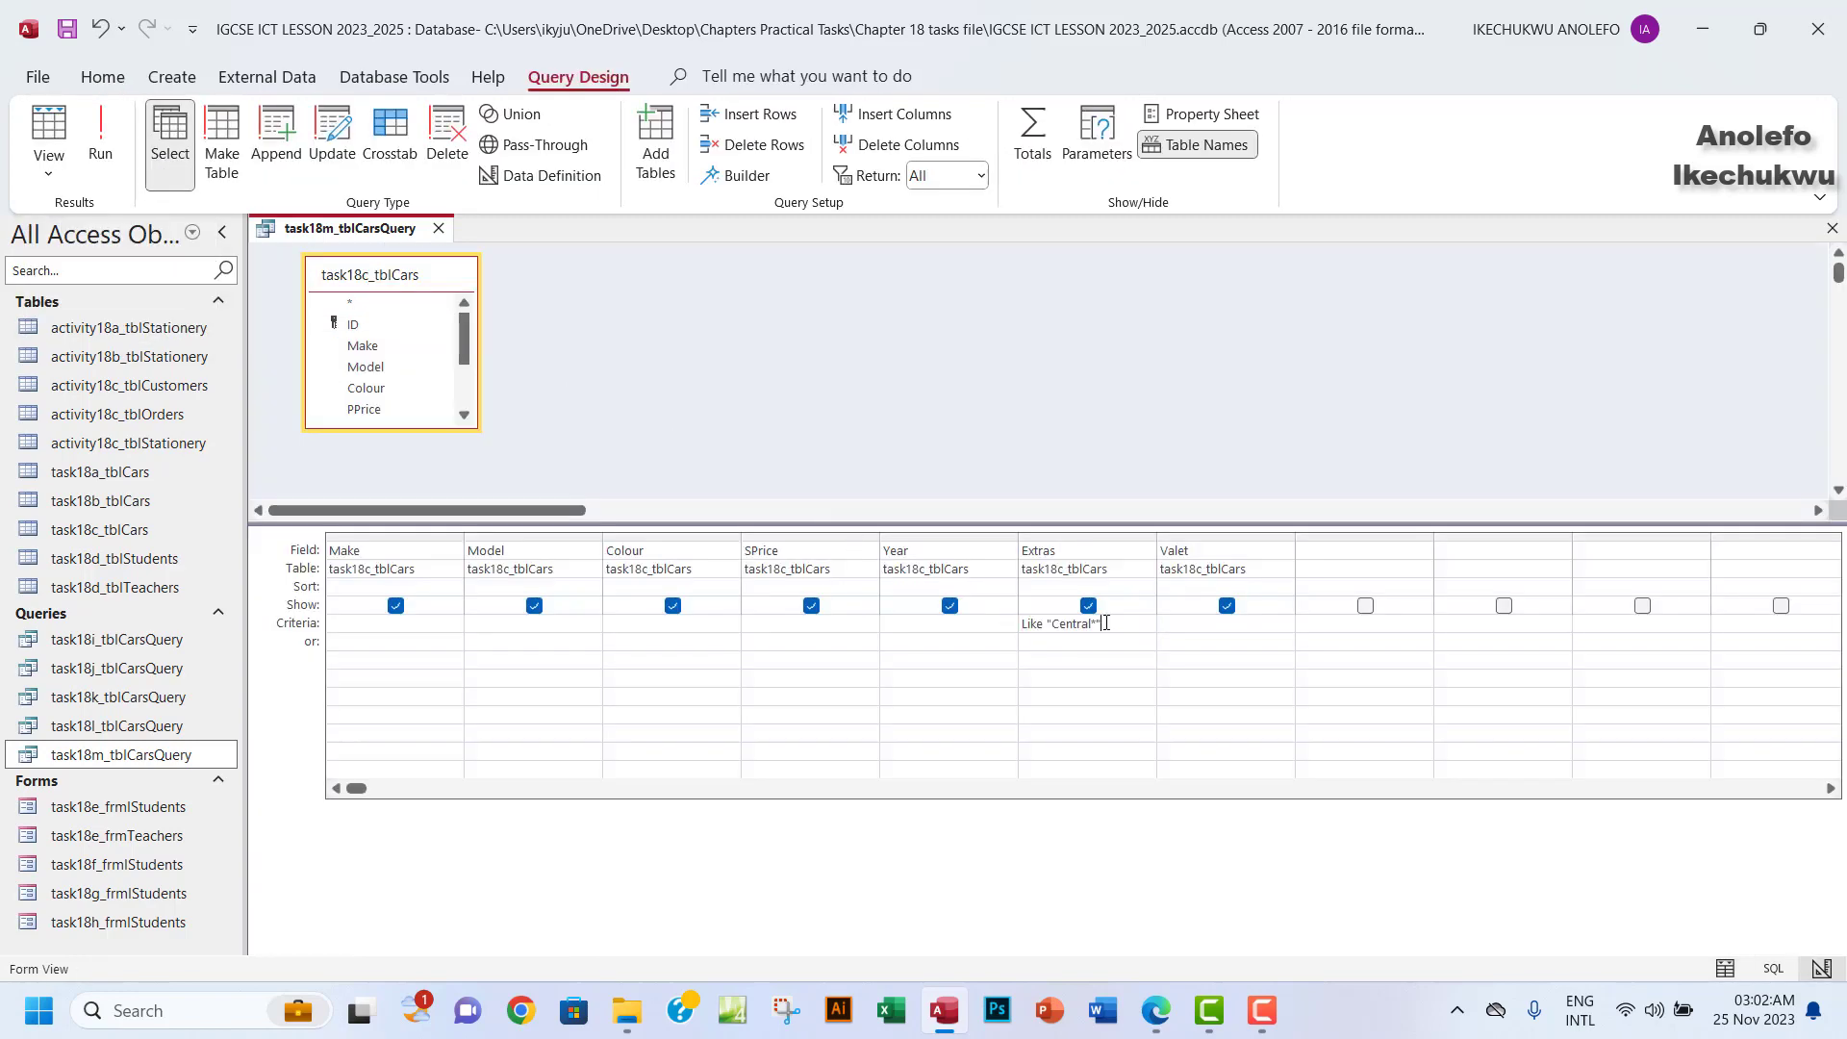
drag(1105, 622, 1028, 621)
key(Delete)
key(BackSpace)
key(BackSpace)
text(*condition)
drag(1113, 628, 1030, 628)
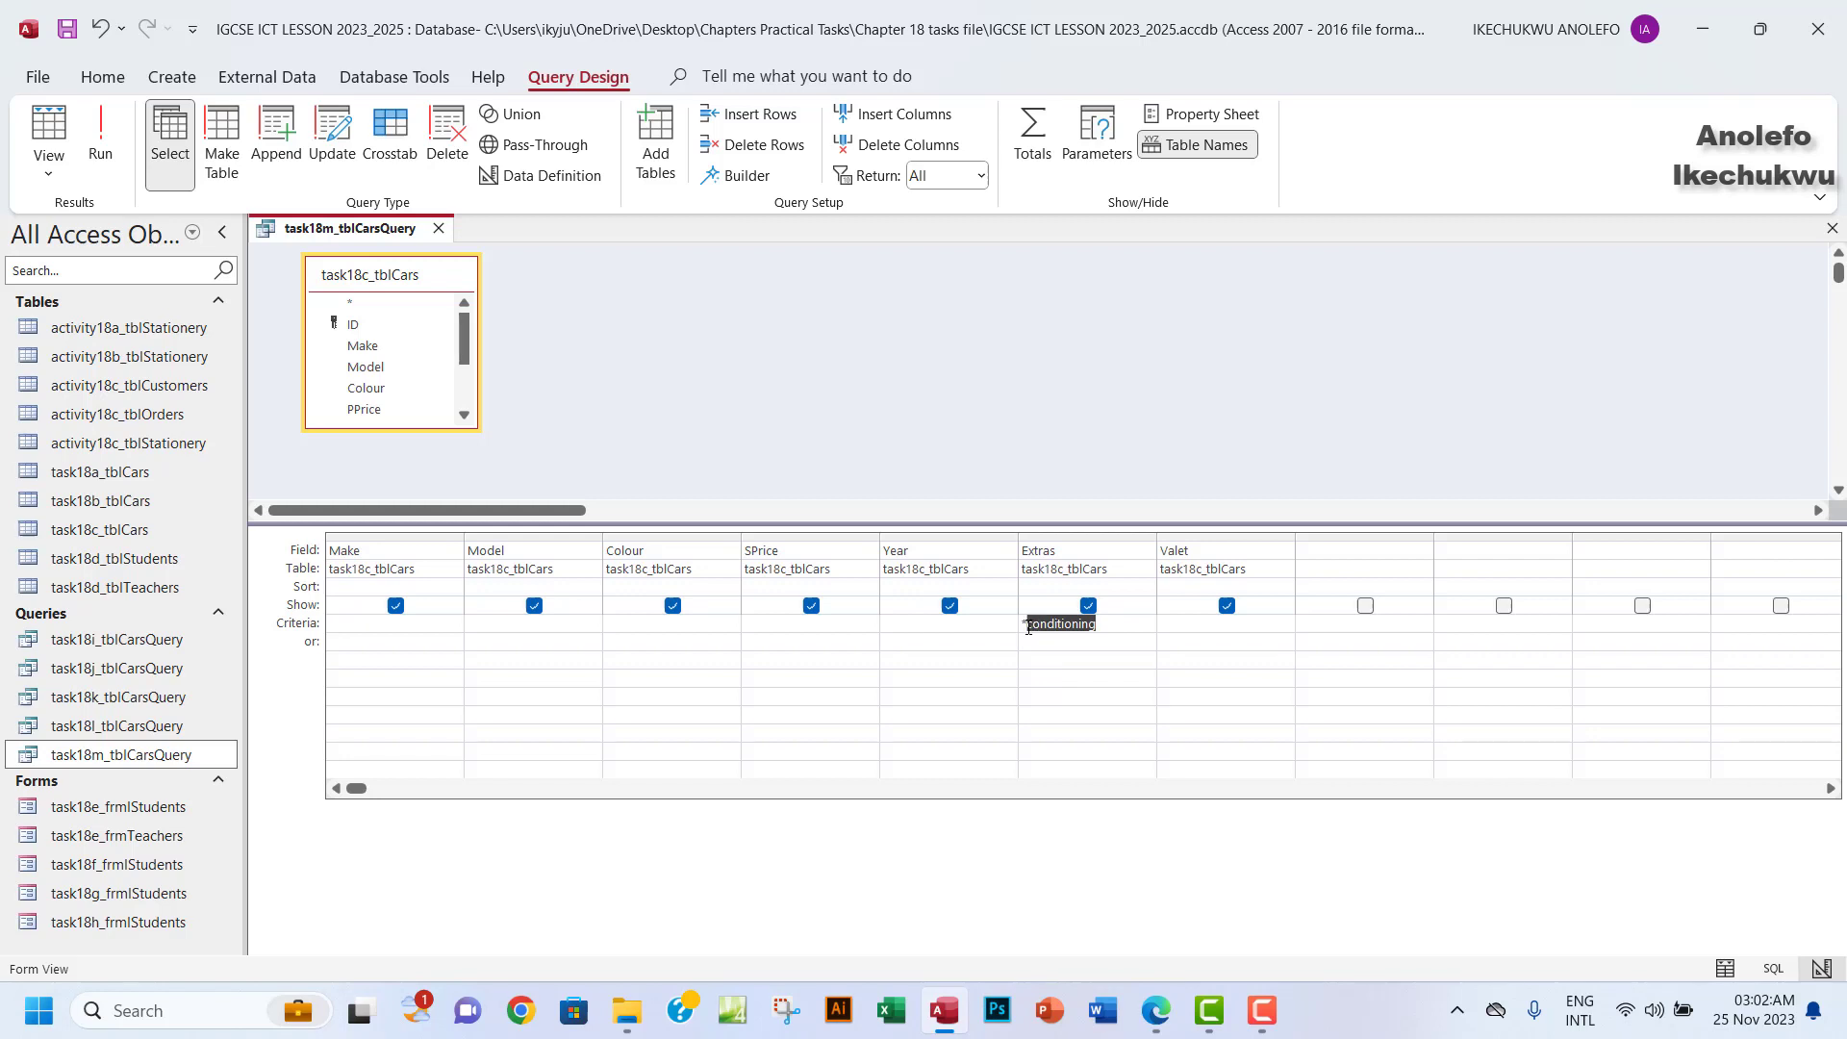
click(1101, 626)
click(100, 135)
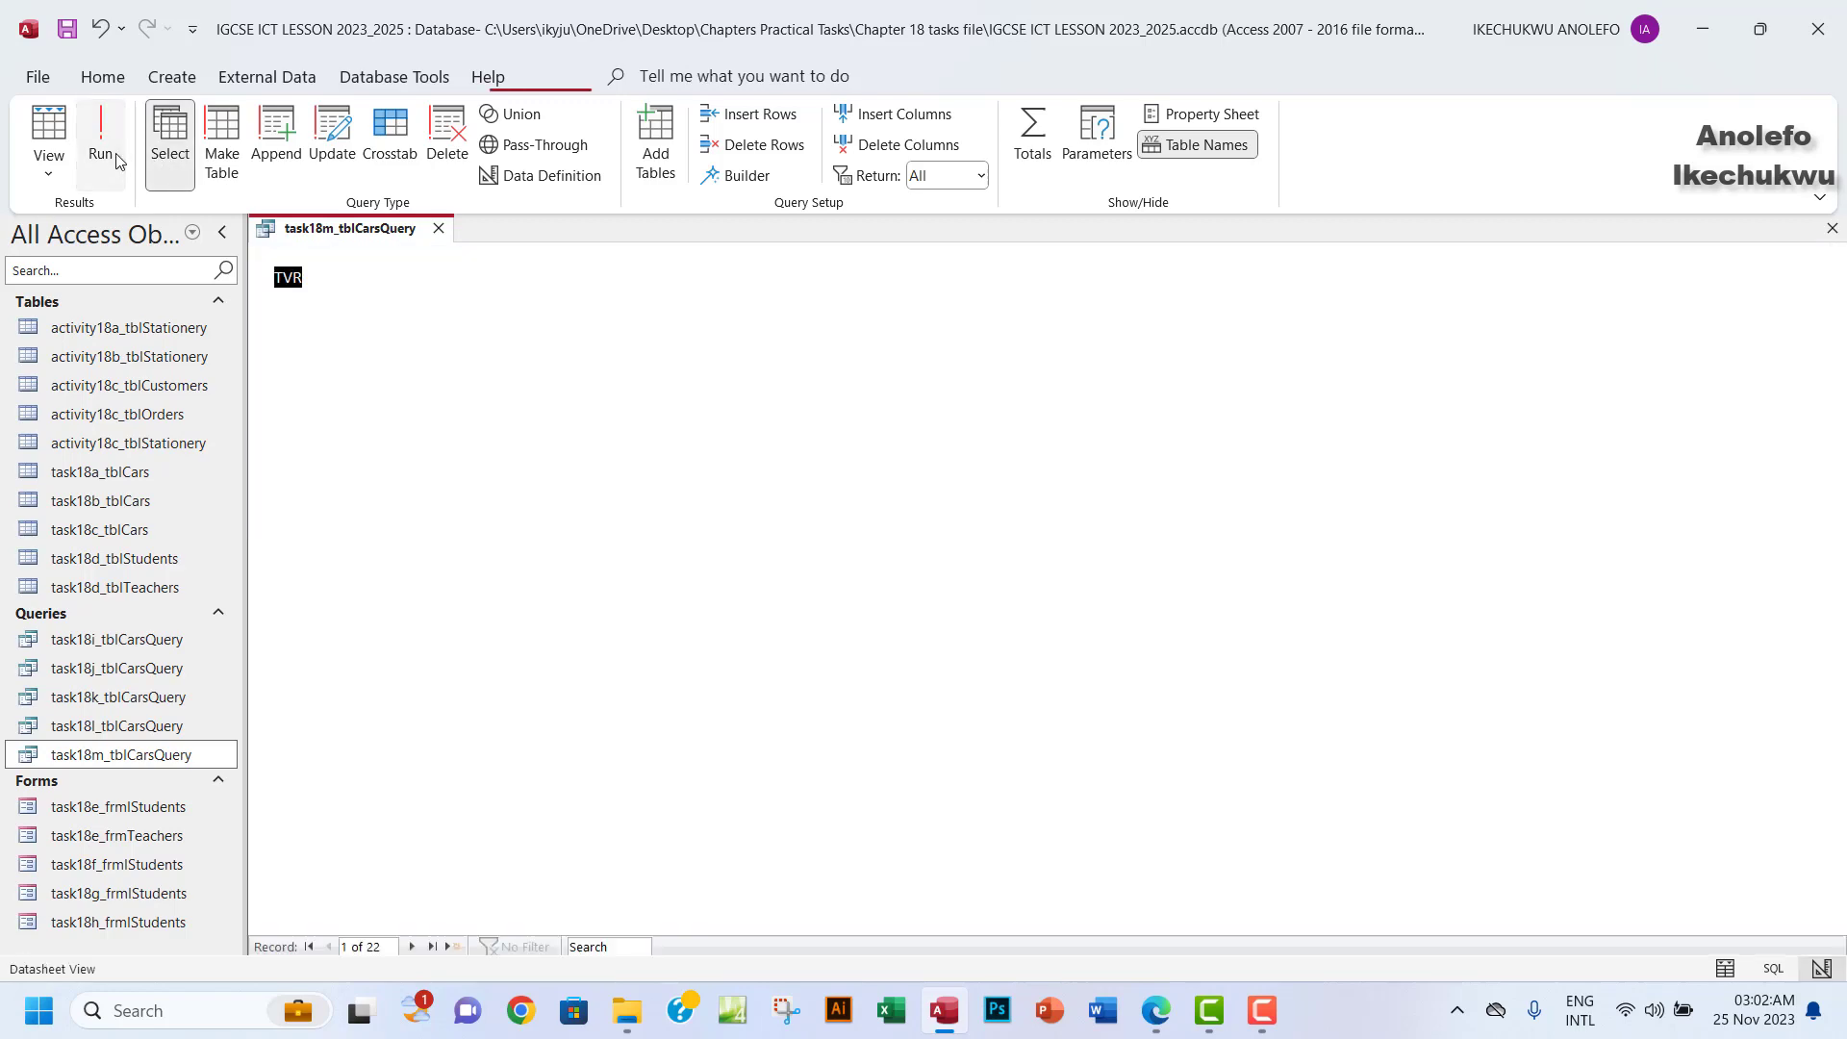
drag(953, 600, 866, 600)
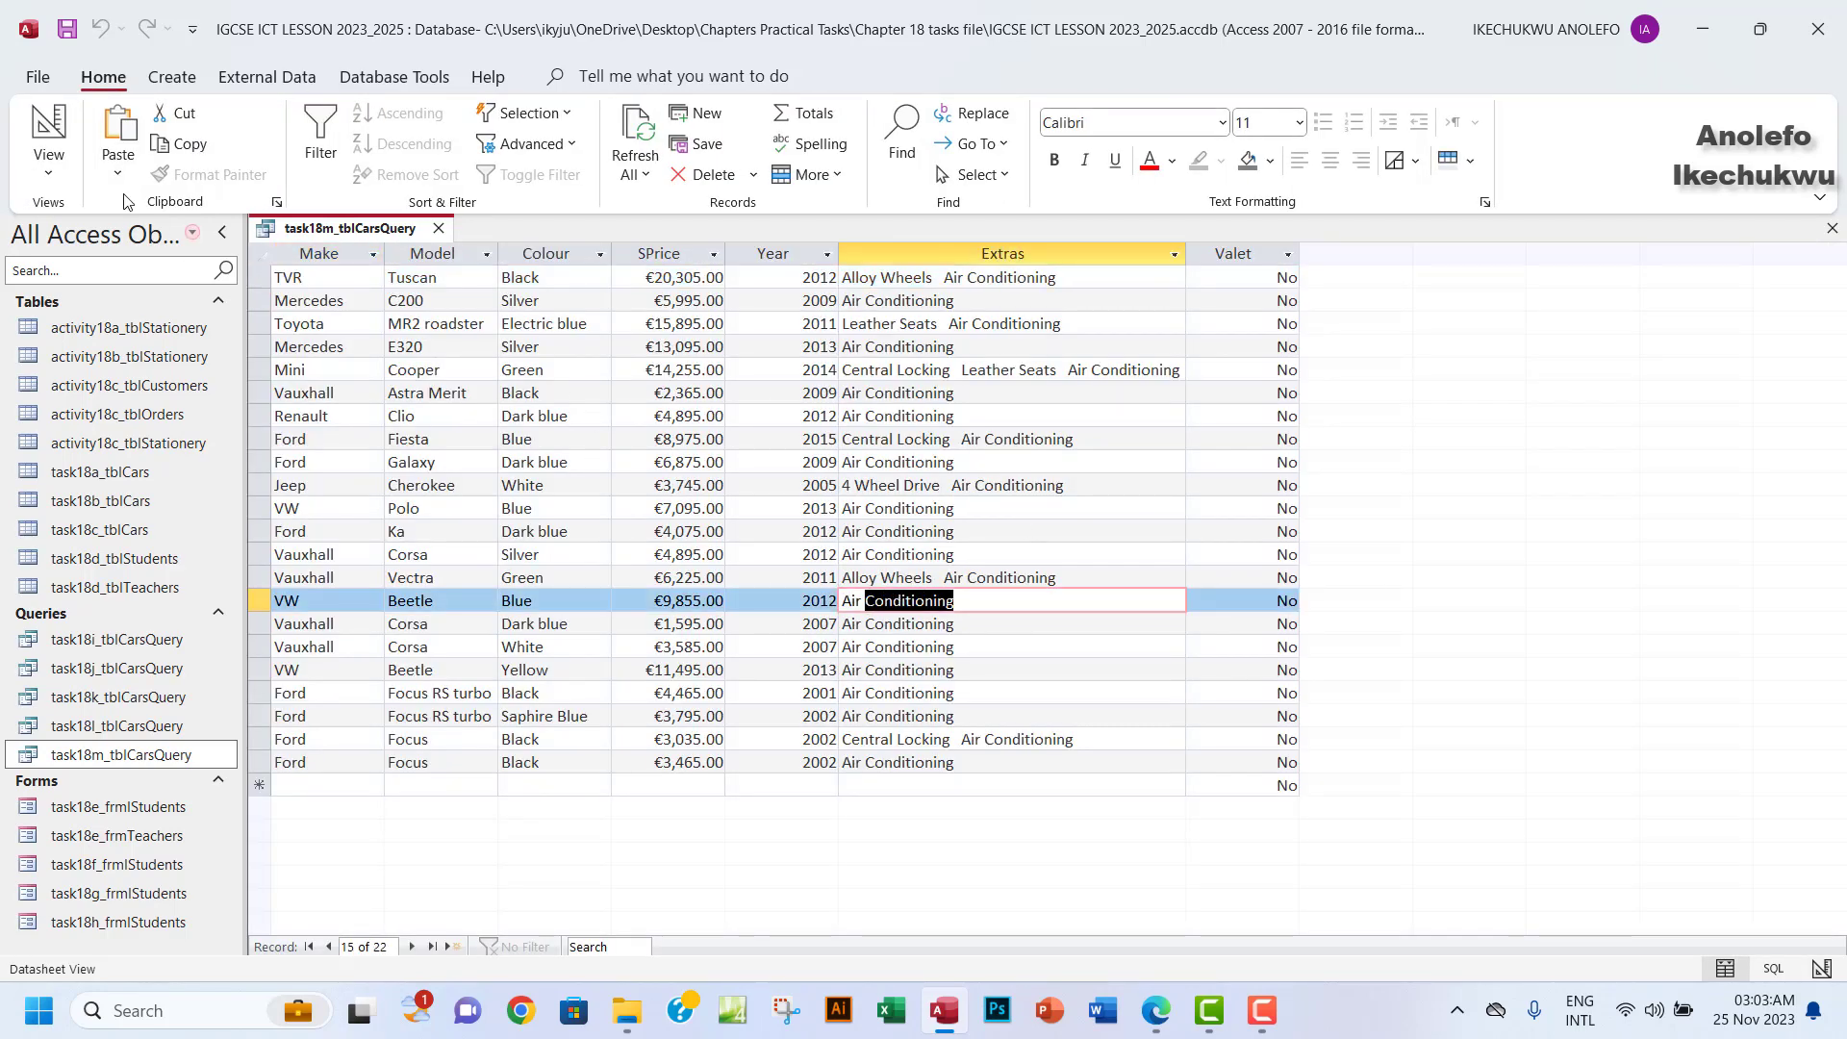
Restore the Extras criterion to *alloy wheels*, run it, and recheck the Task 18m brief.
click(56, 171)
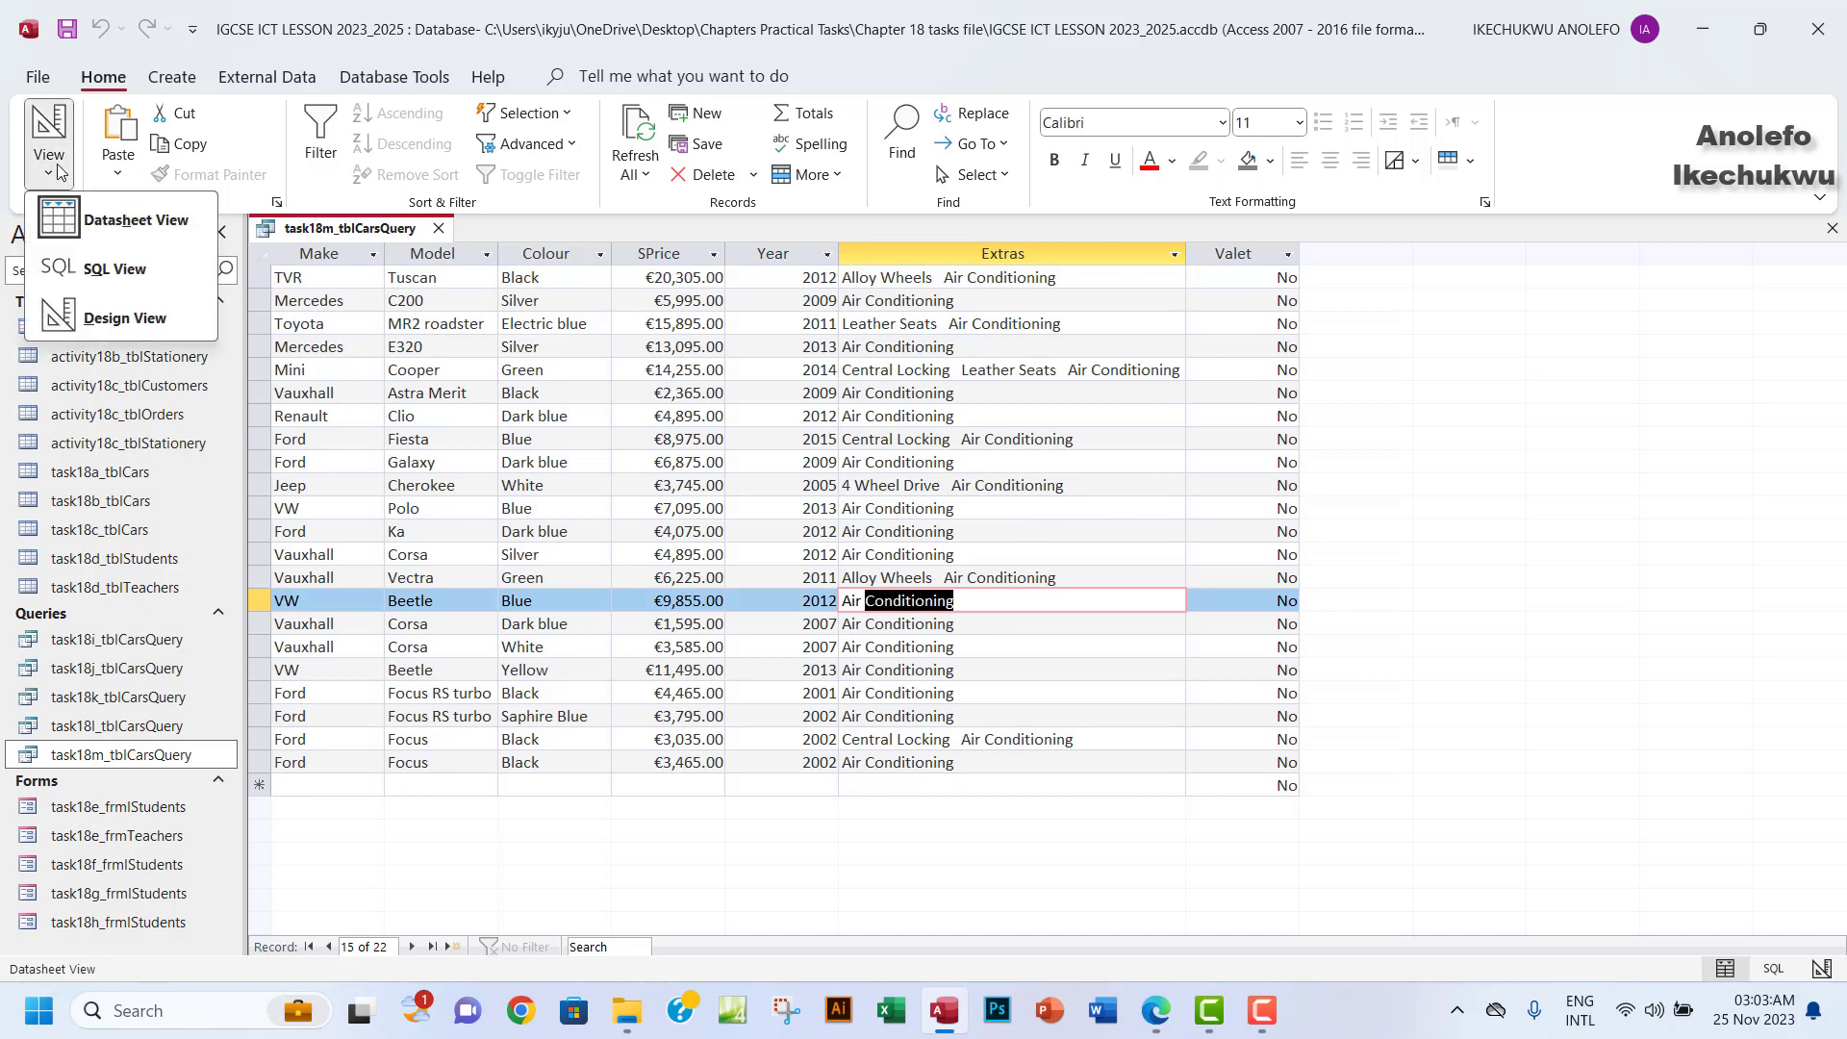
click(105, 317)
drag(1131, 625, 1015, 631)
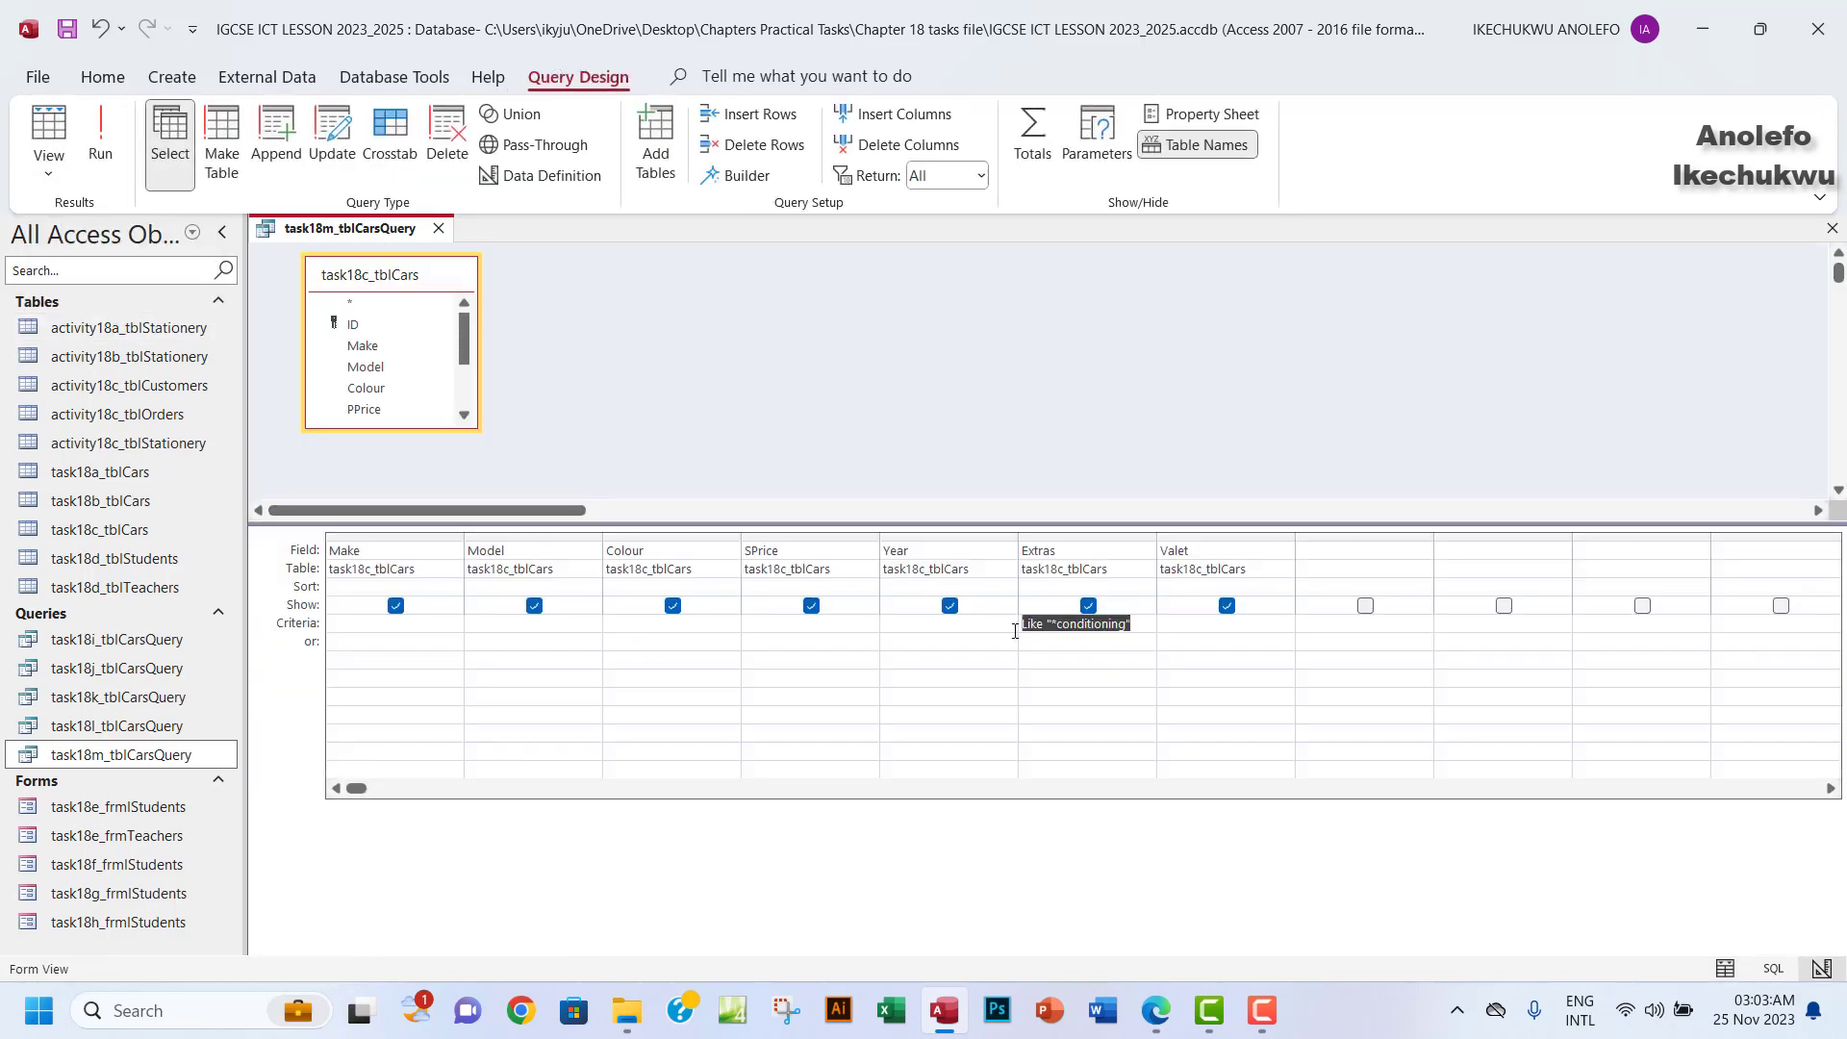
key(BackSpace)
text(*alloy wheels*)
key(shift+Home)
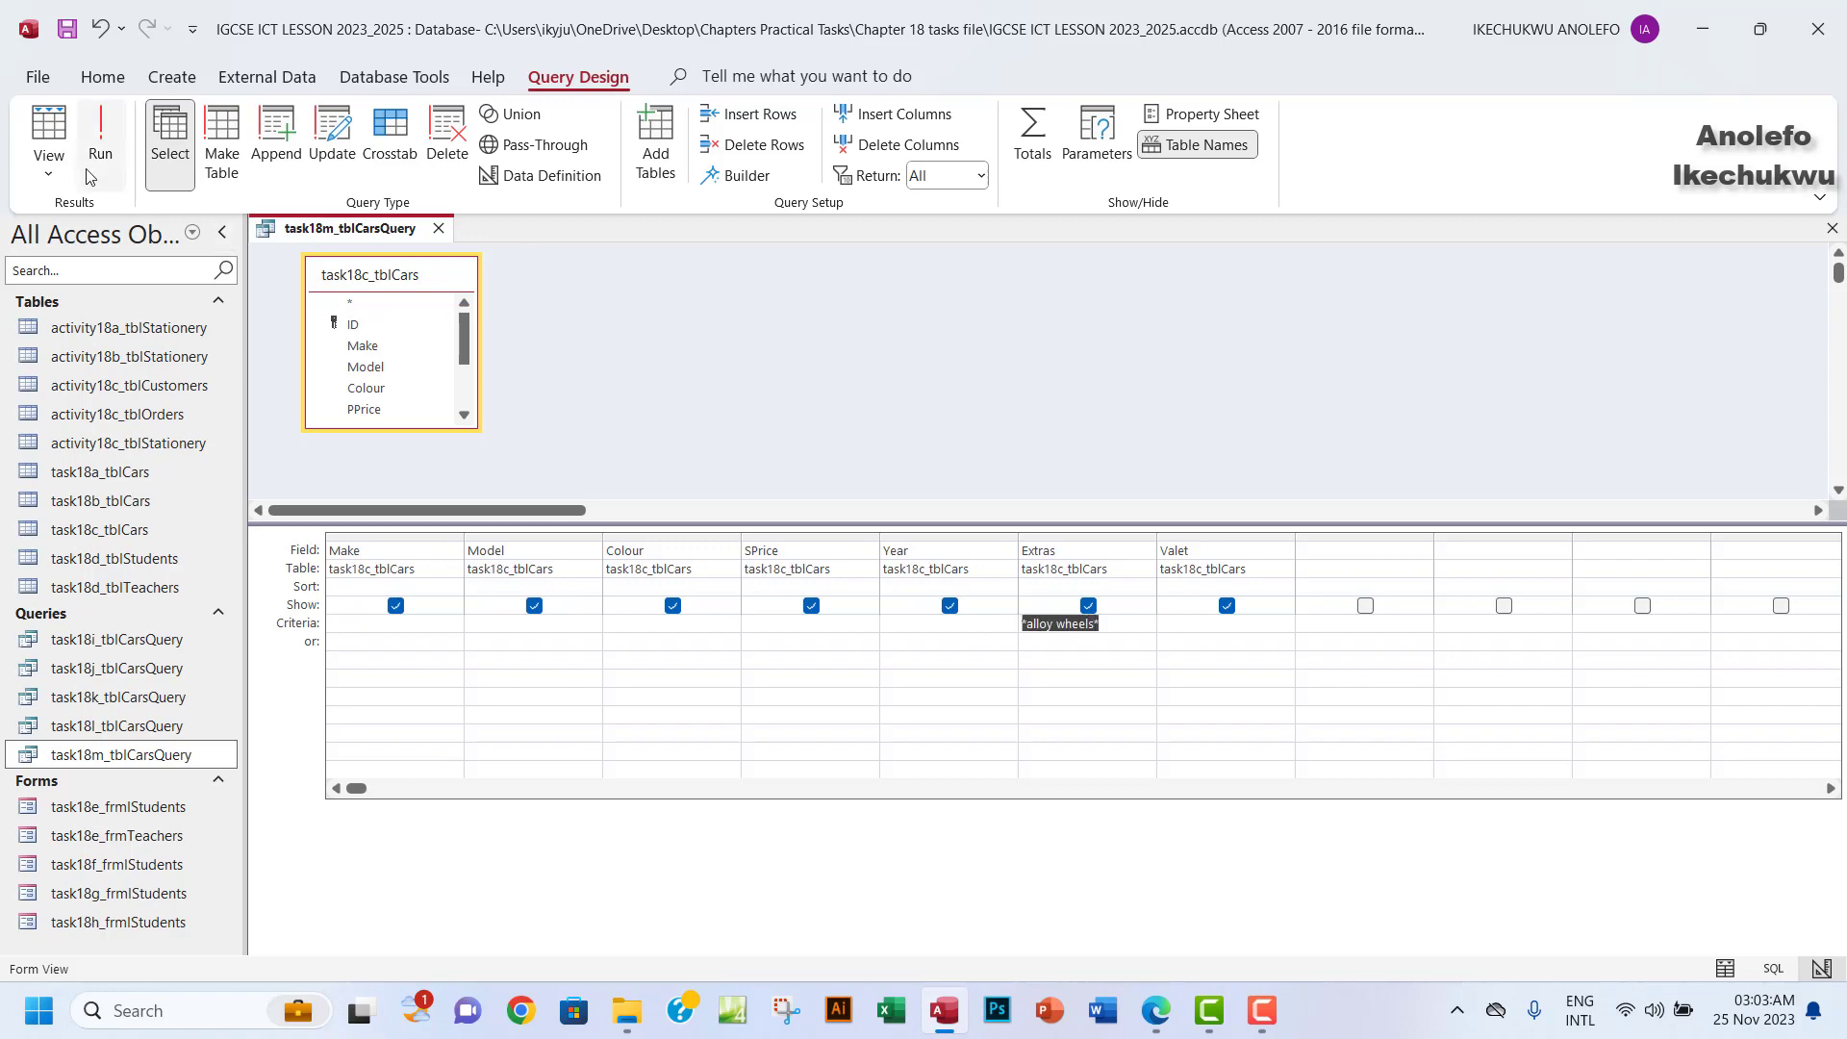
click(100, 135)
click(1155, 1010)
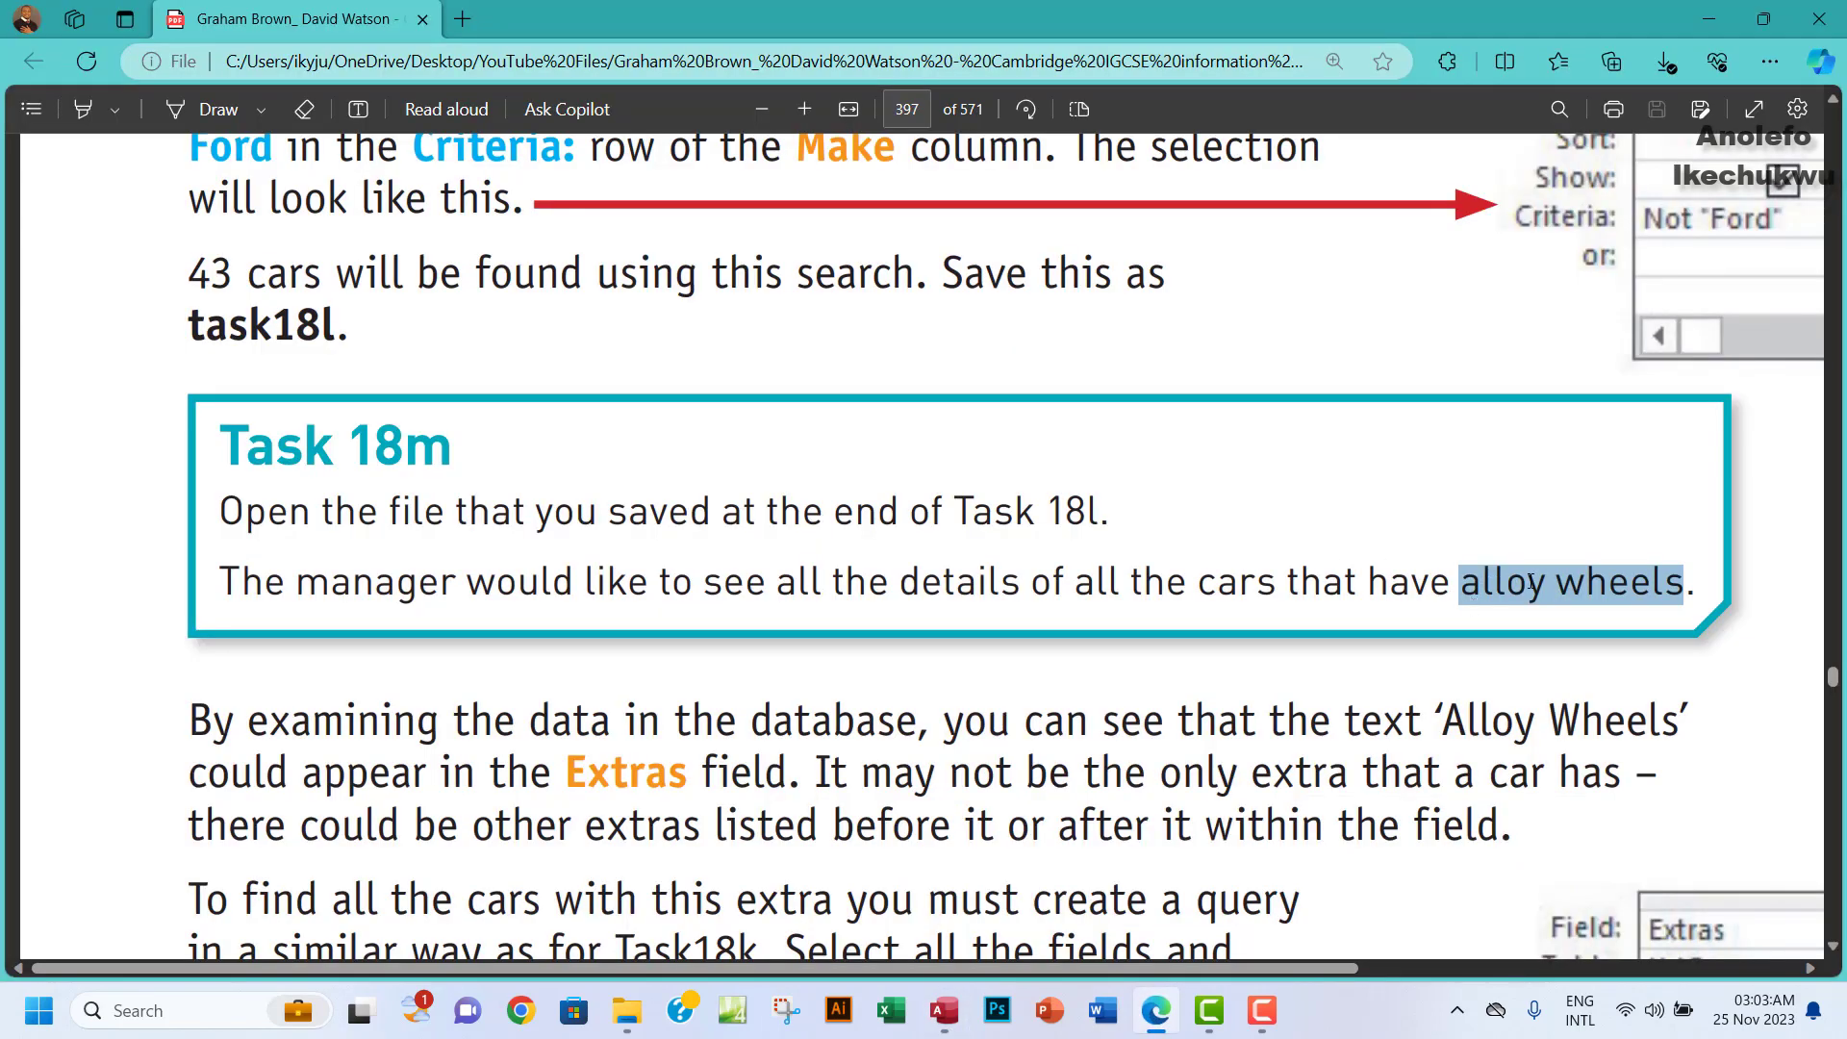
click(944, 1010)
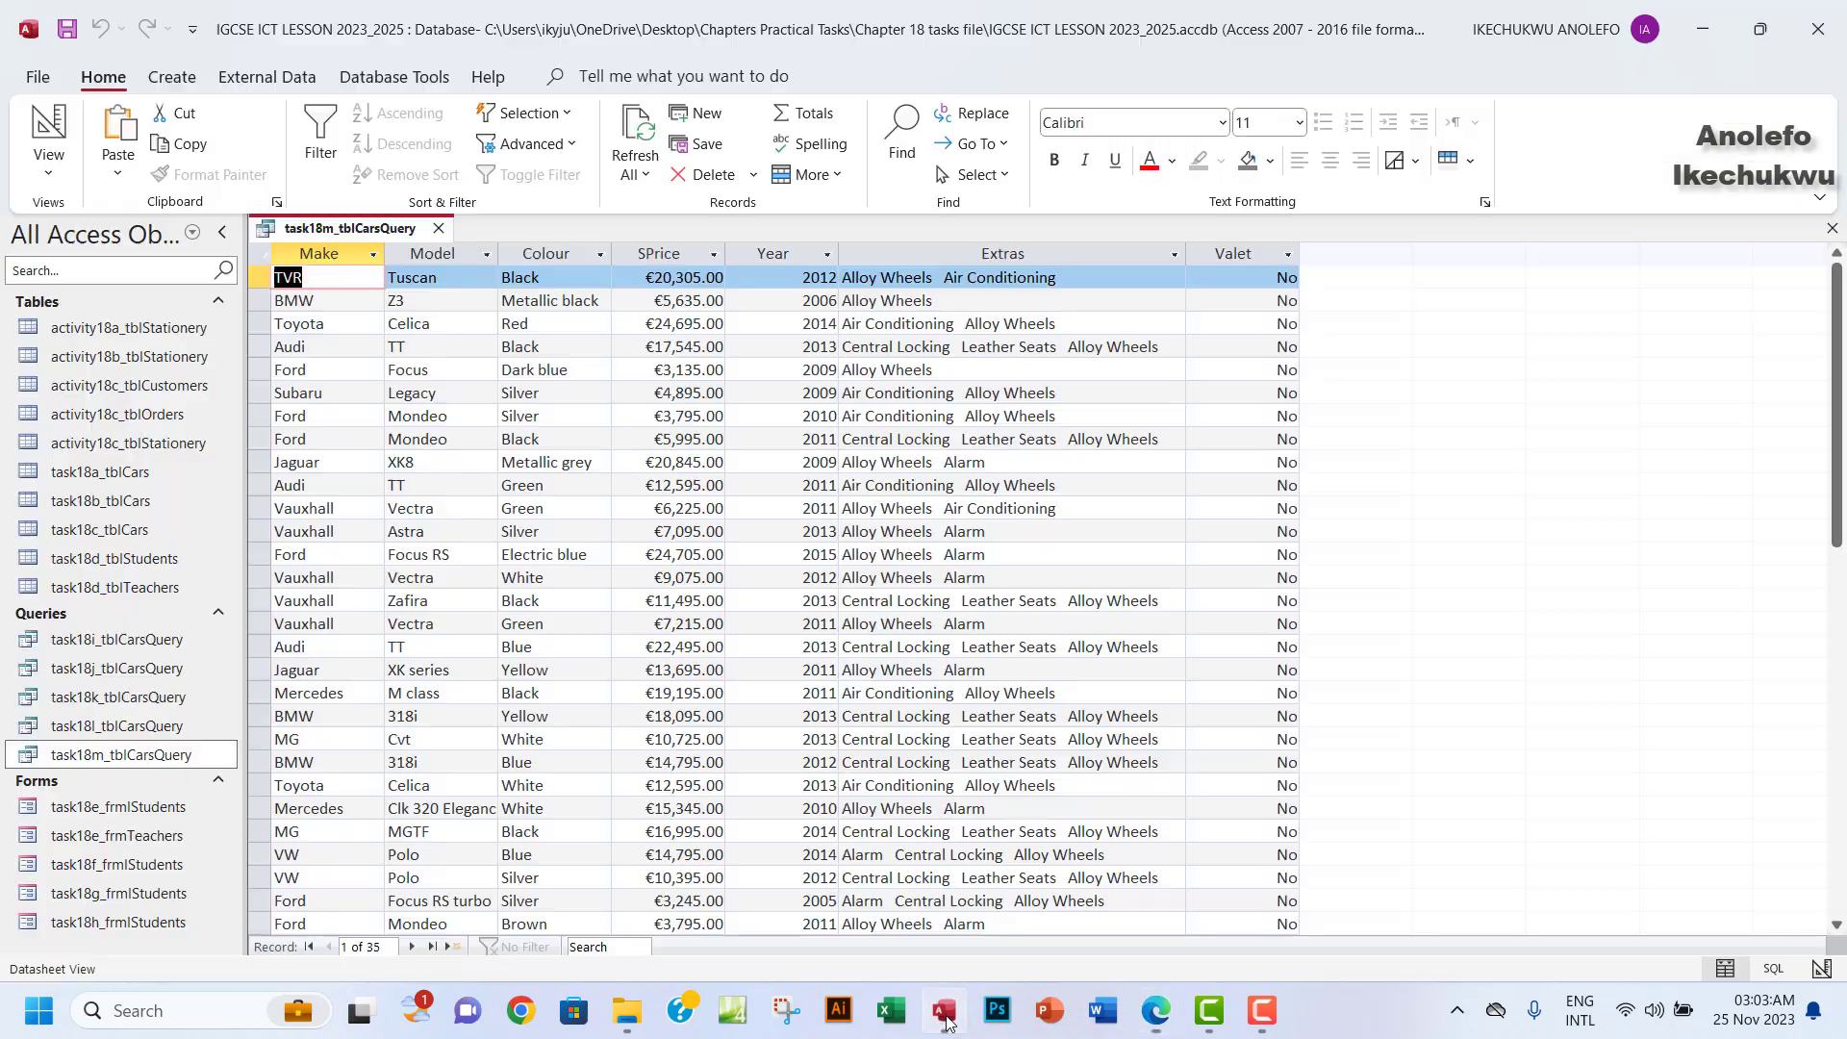
click(926, 257)
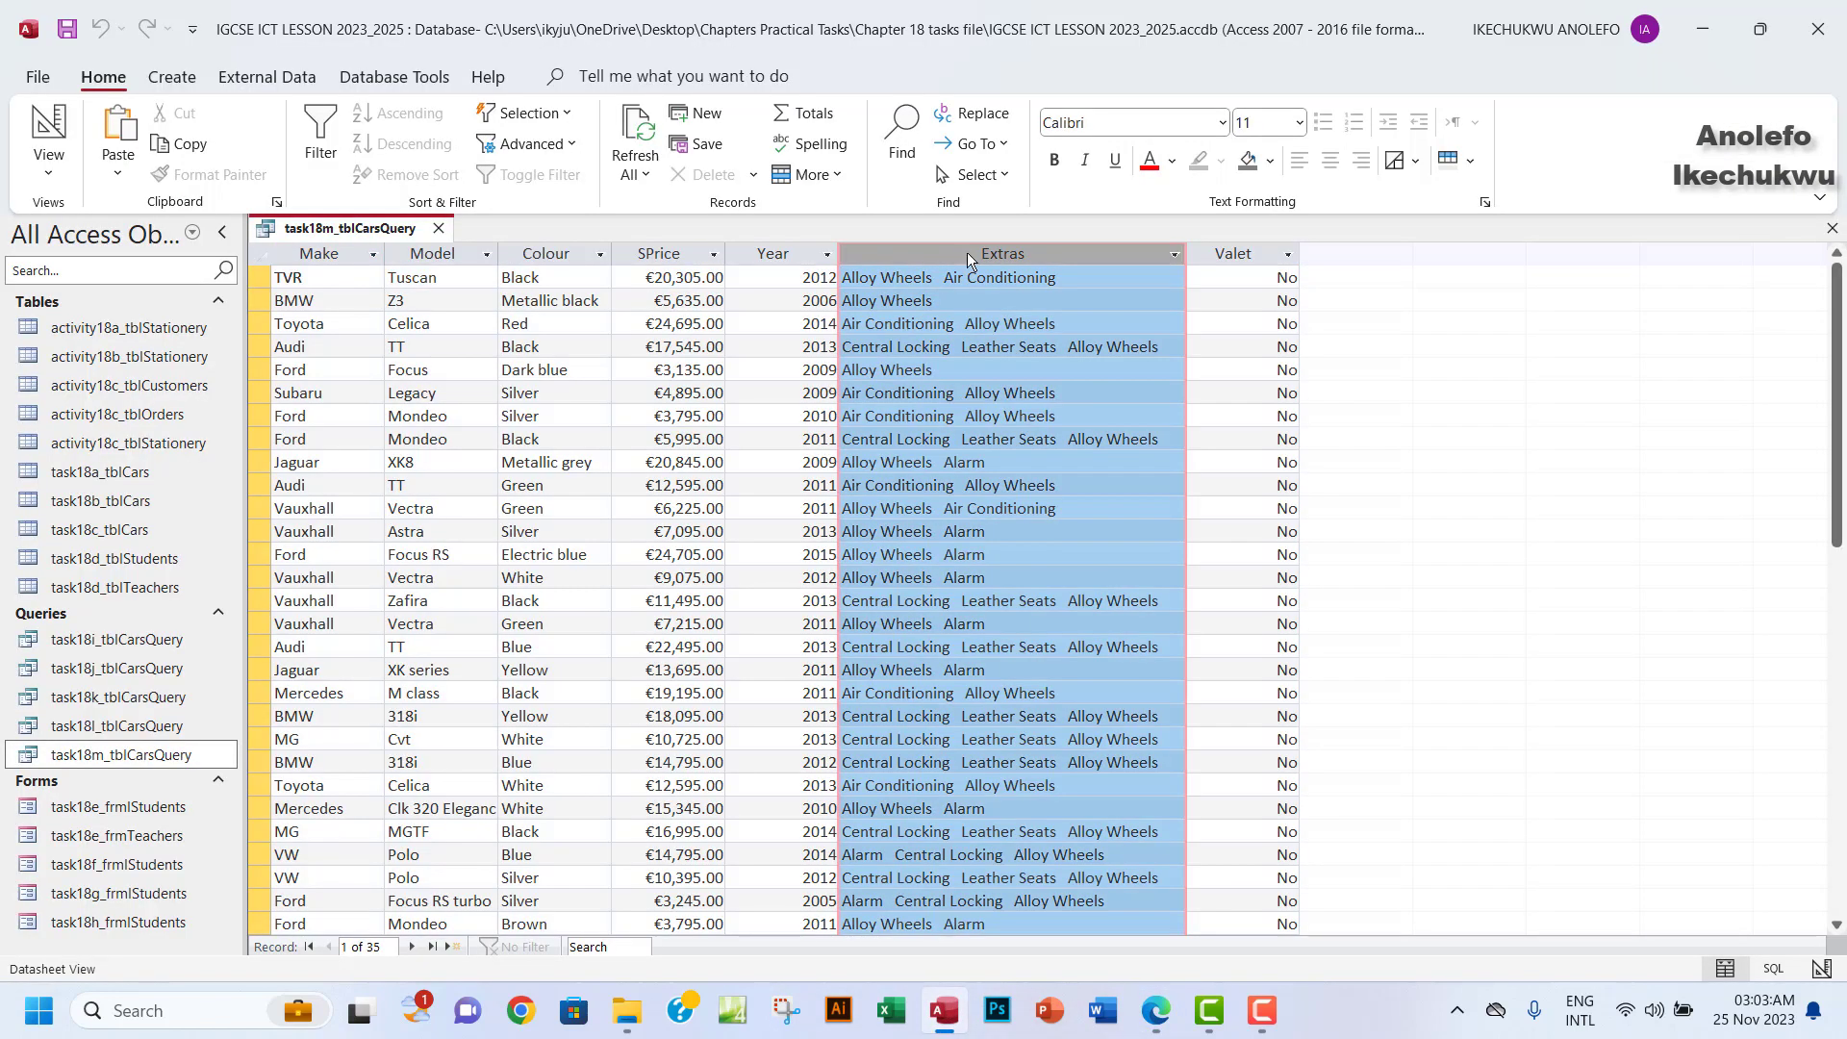
click(933, 306)
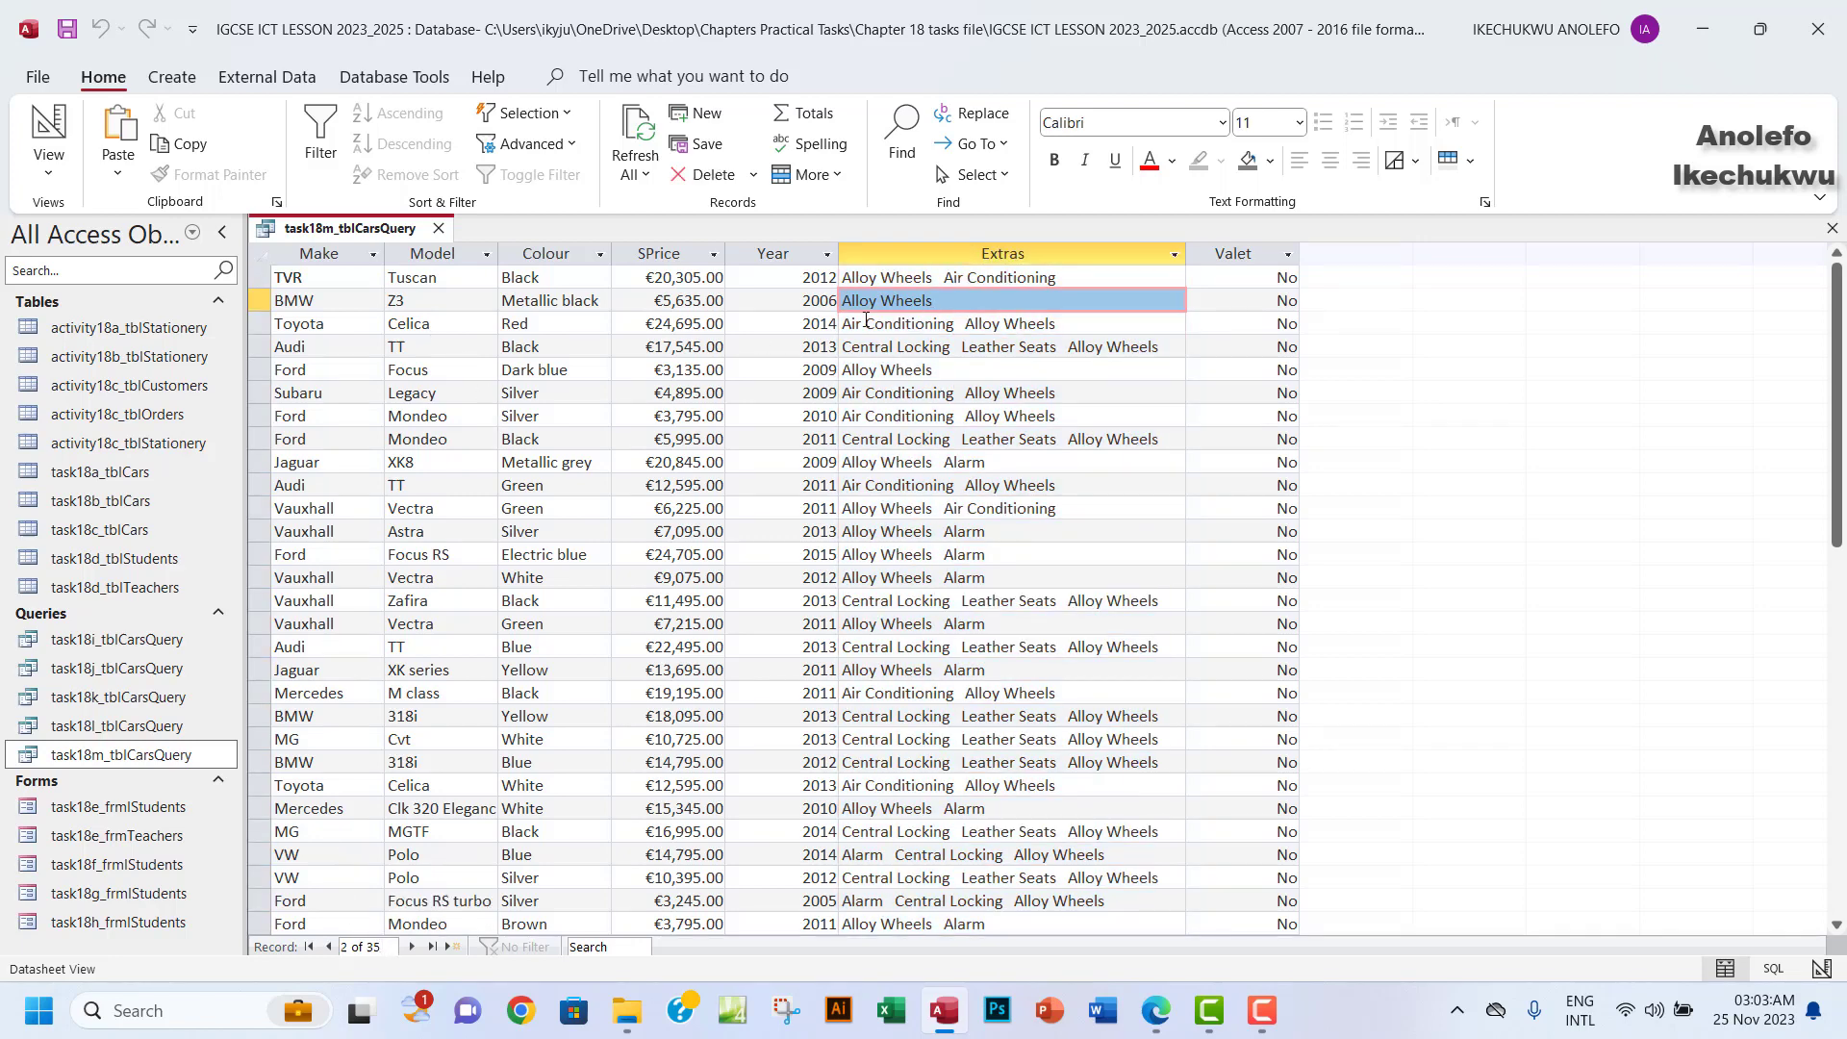
click(983, 300)
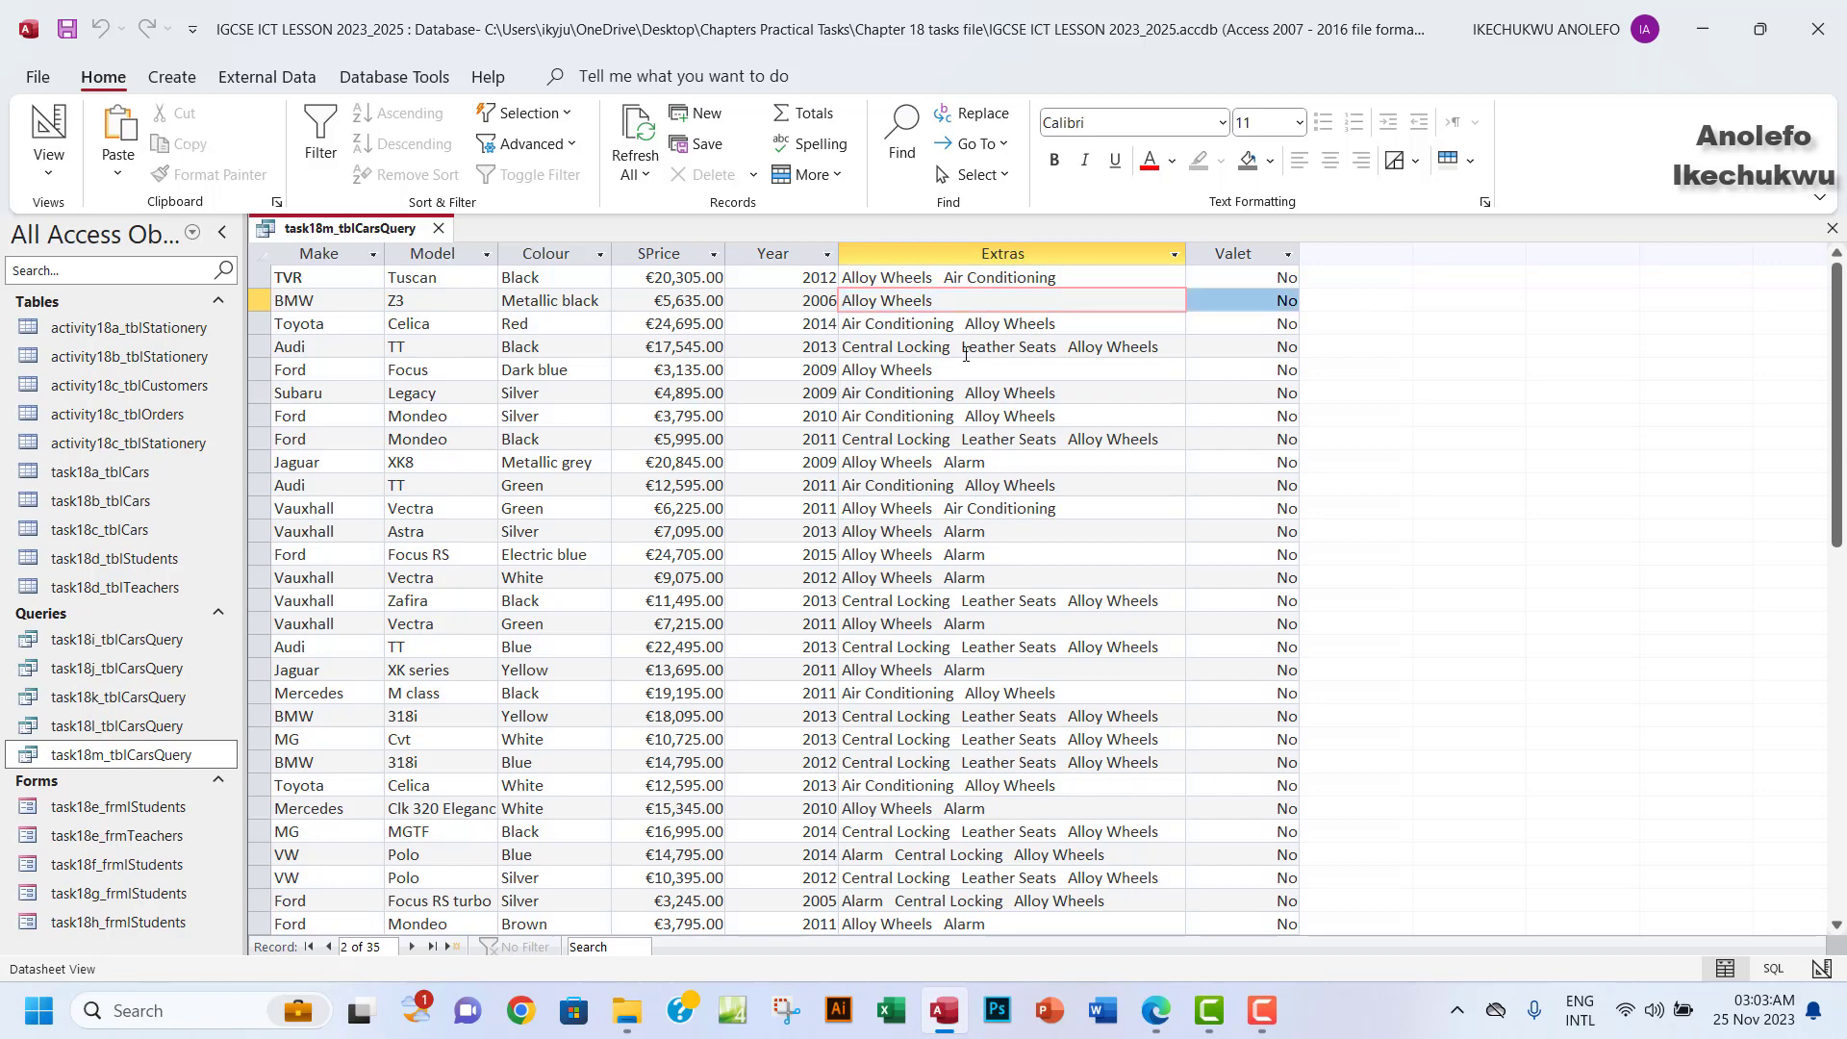
click(931, 372)
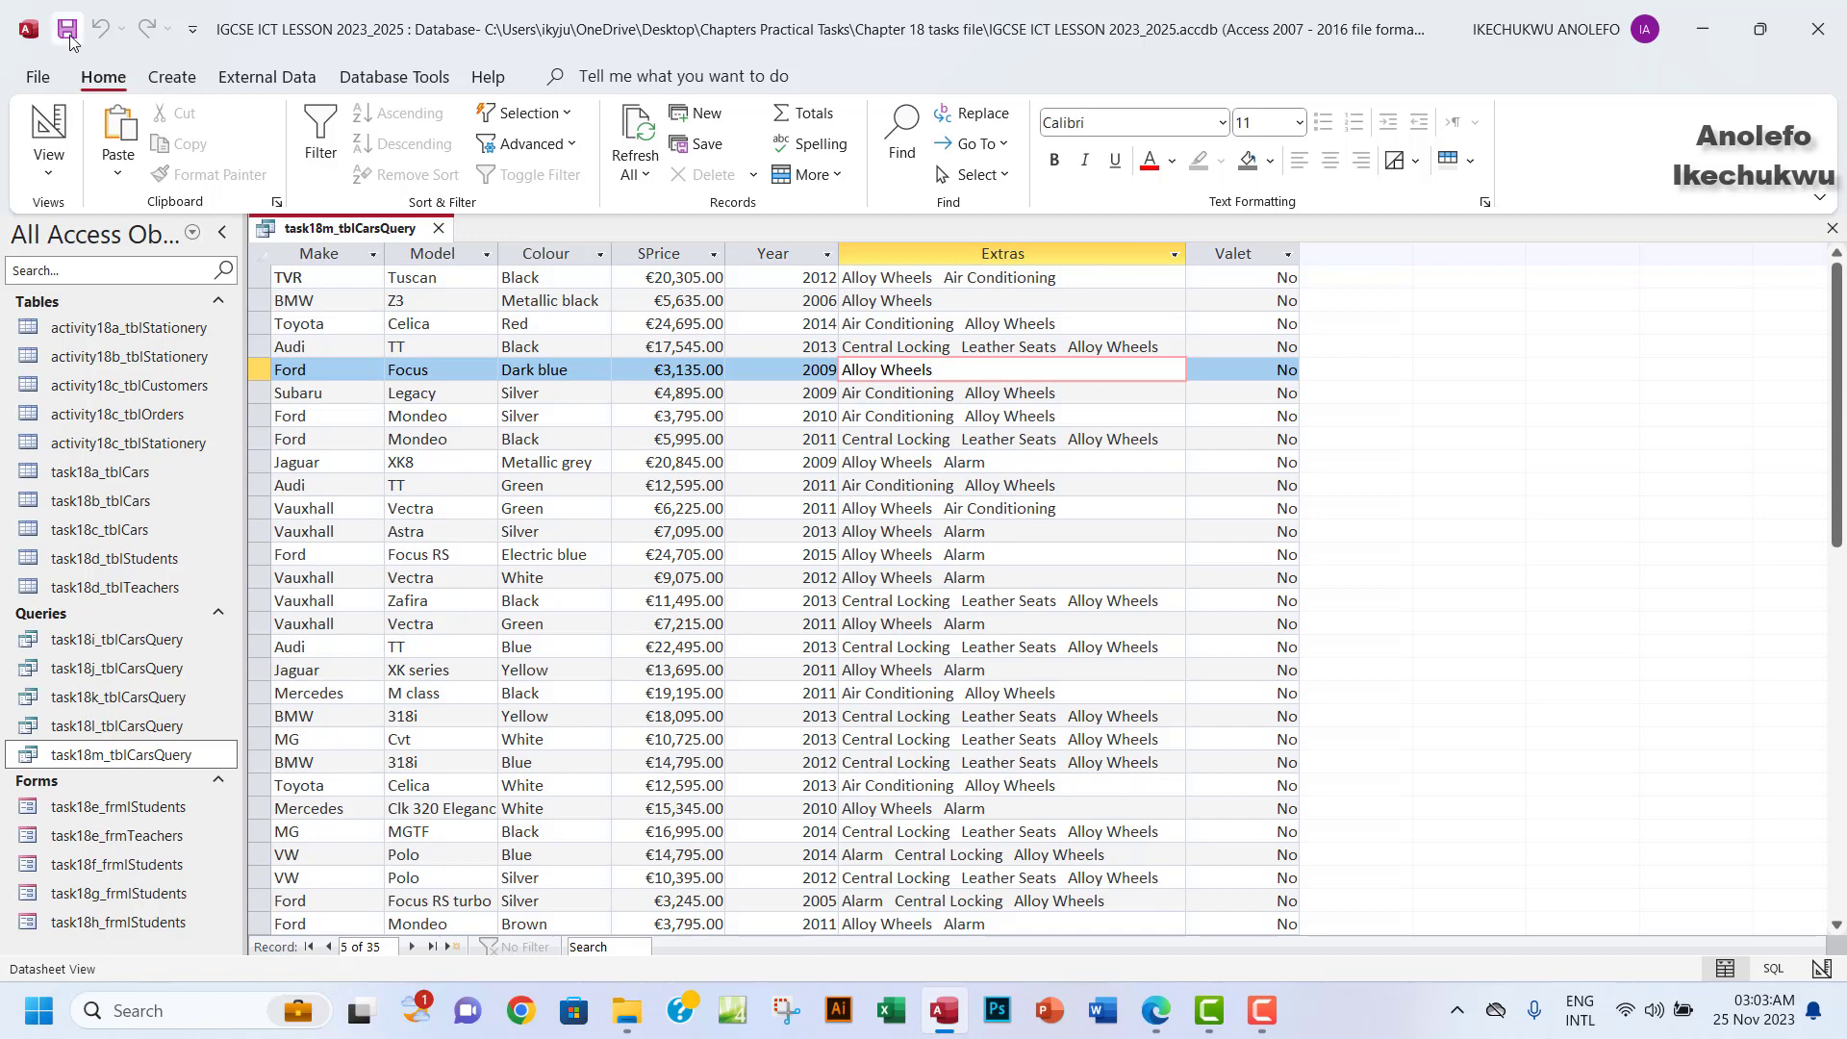
Close the task18m_tblCarsQuery query tab.
click(1833, 228)
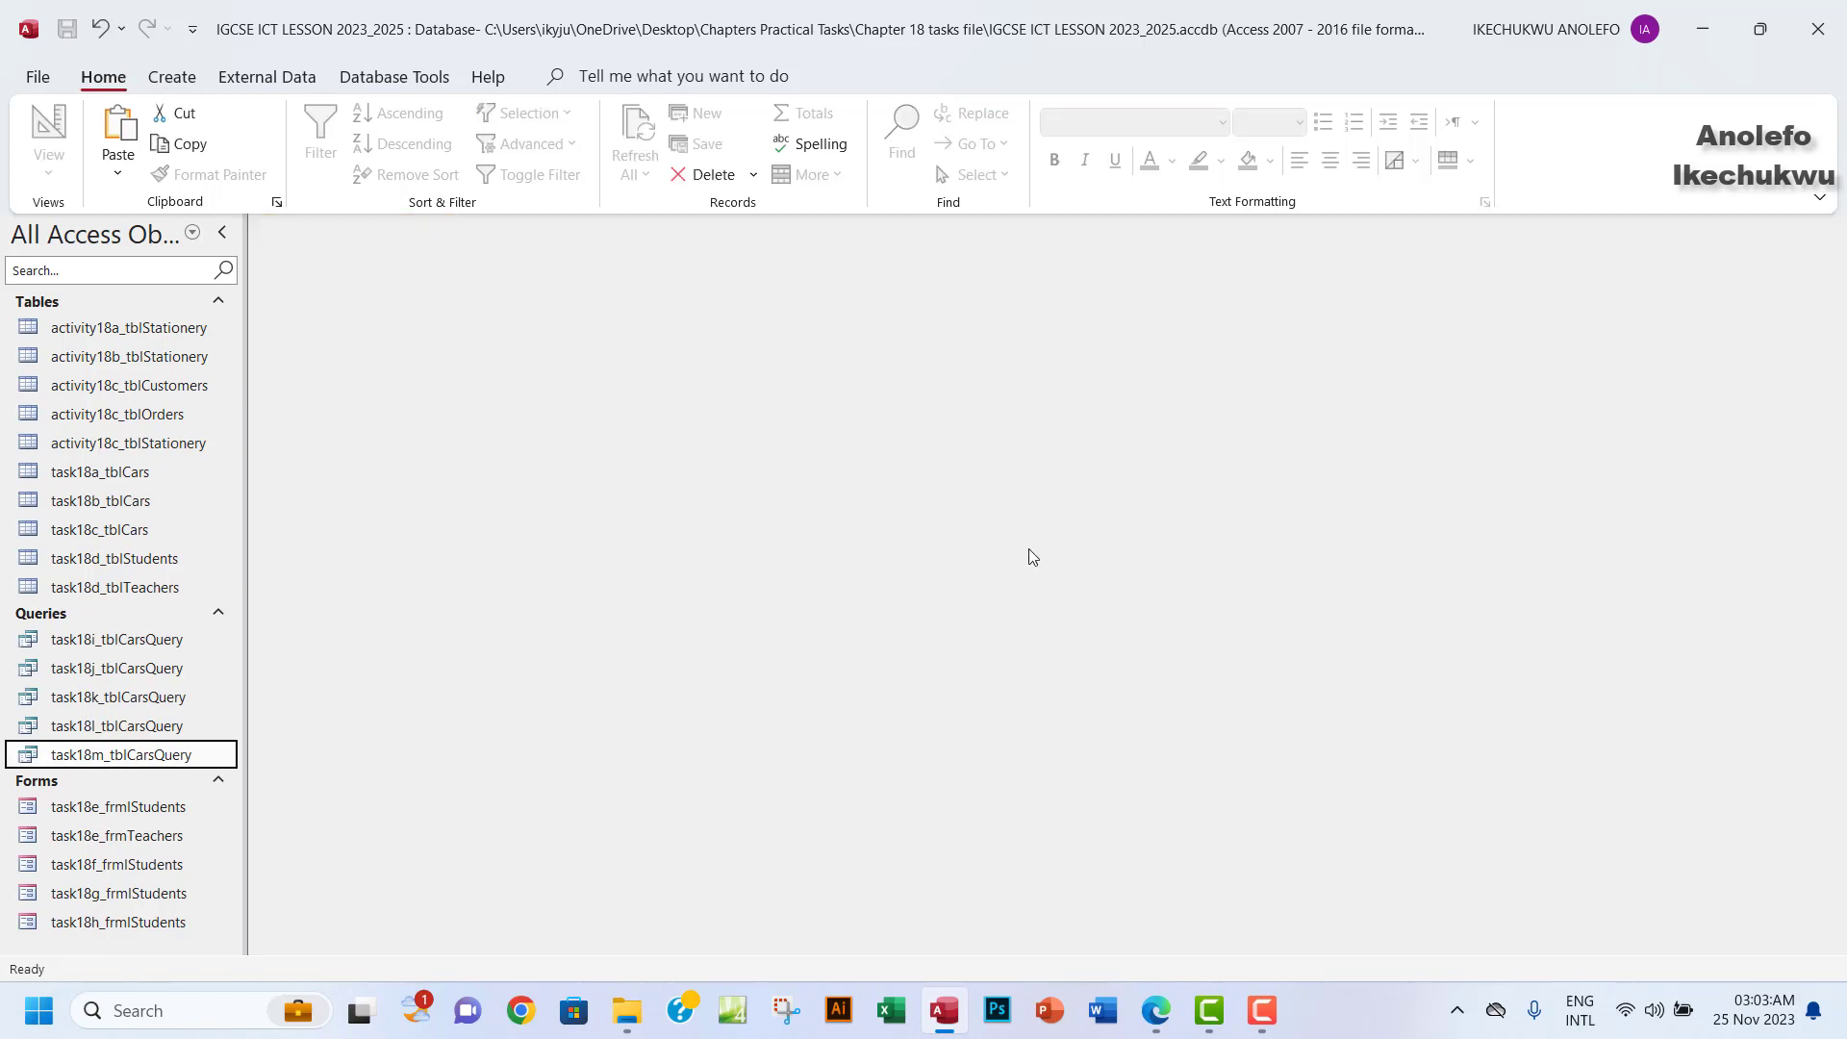